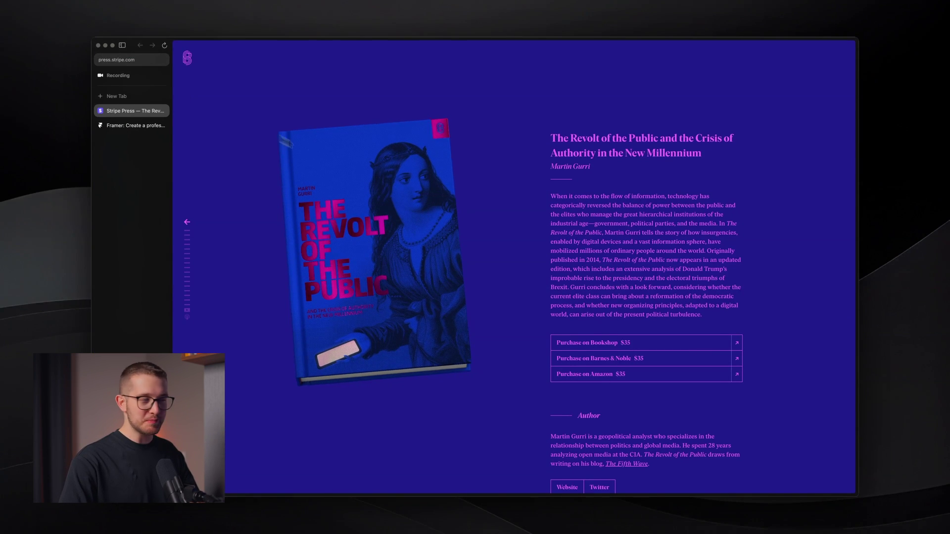
Widen the Stripe Press page, scroll the book pages, and rotate the 3D book to show its page edges
key(super+s)
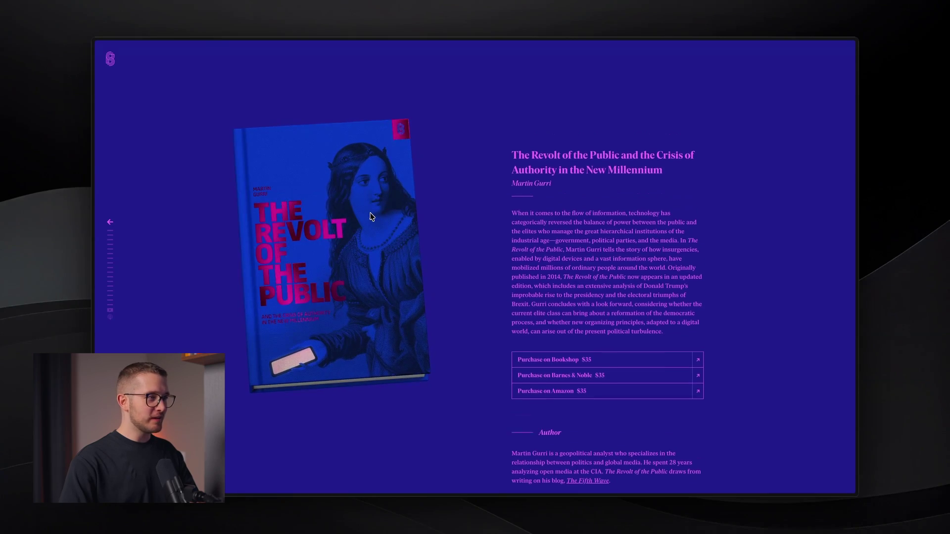
scroll(372, 217, down, 10)
scroll(372, 217, down, 5)
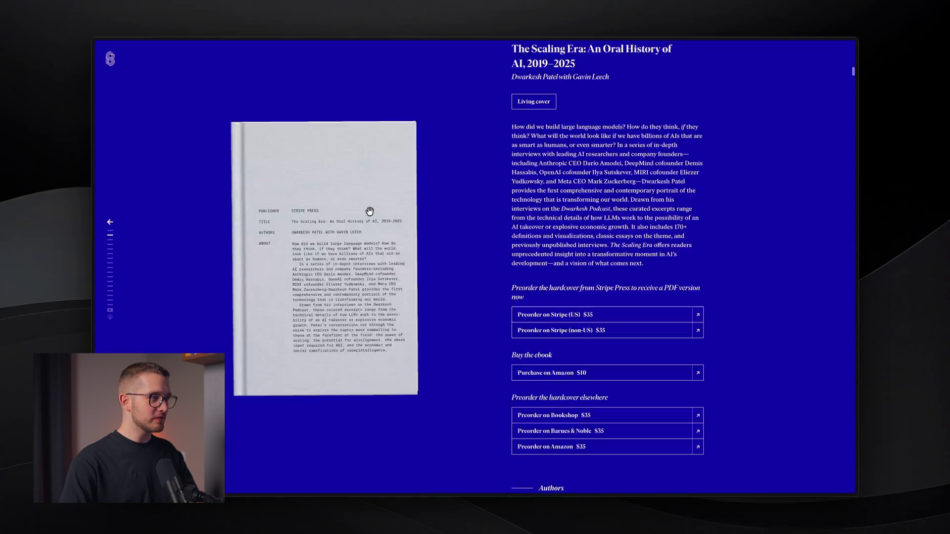
scroll(367, 214, down, 5)
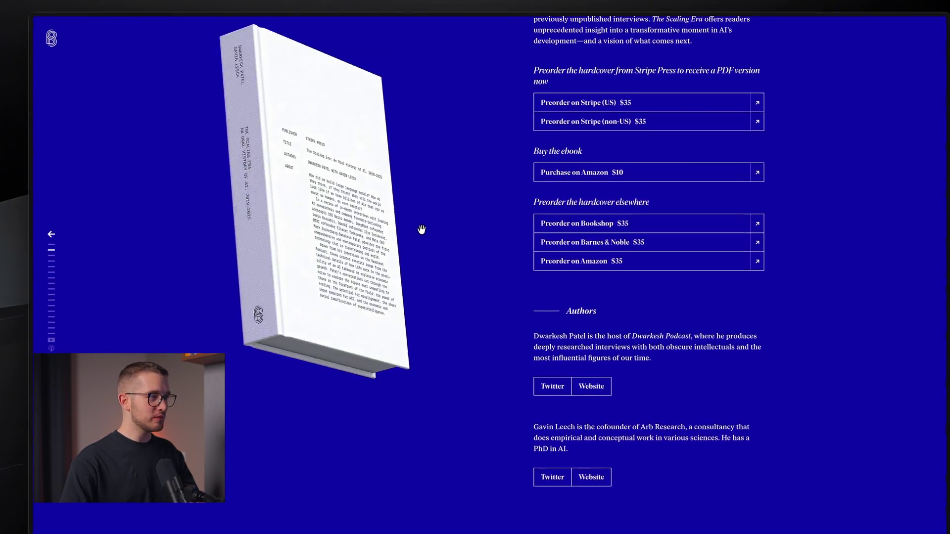
scroll(422, 229, up, 10)
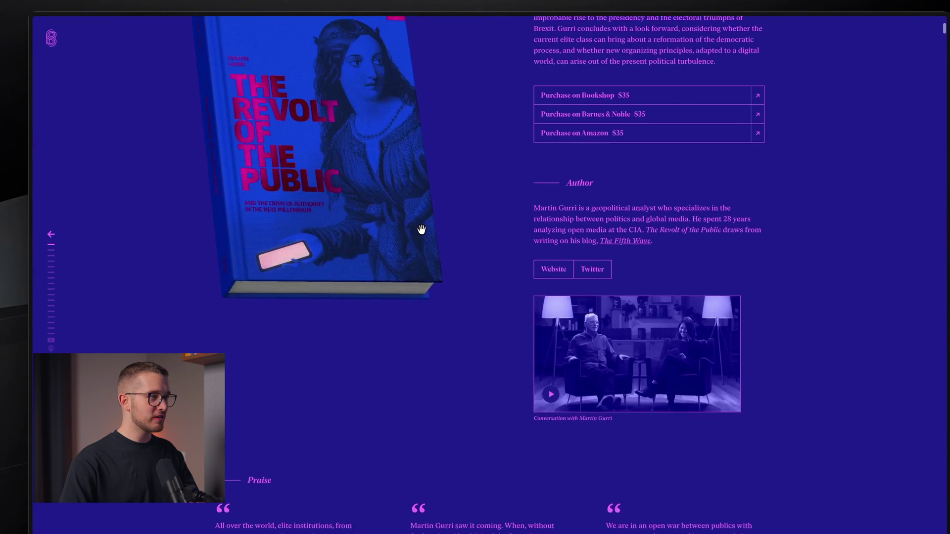
scroll(421, 229, up, 6)
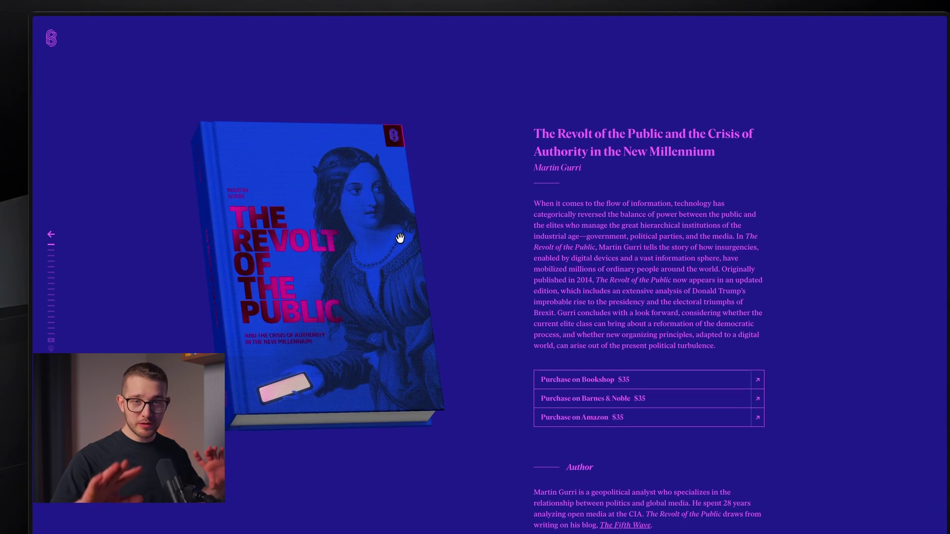
drag(368, 265, 266, 254)
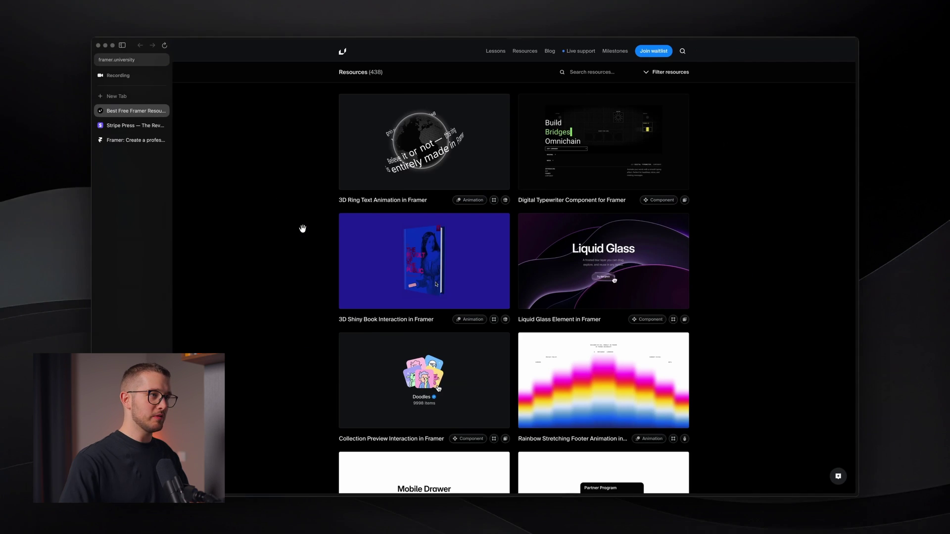
Open the 3D Shiny Book Interaction resource and preview its book in a full window
key(super+s)
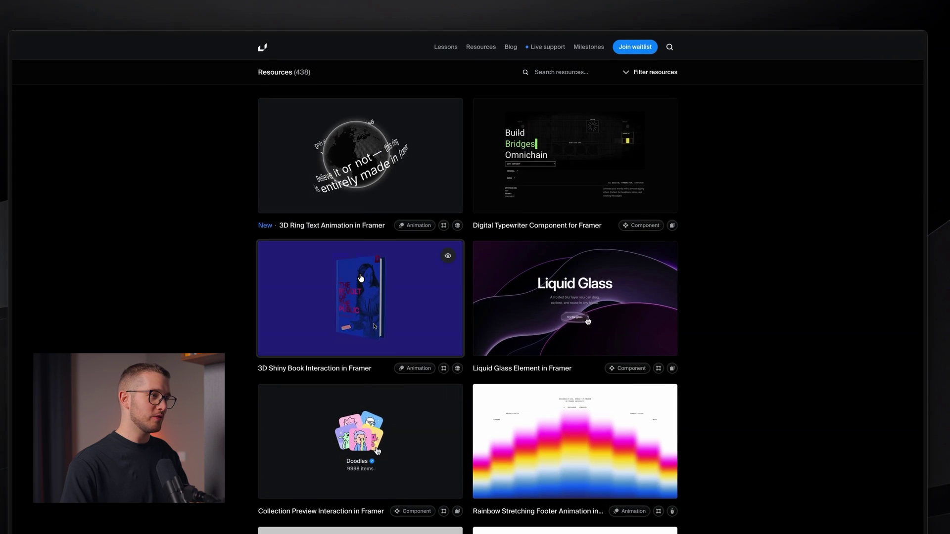
click(360, 278)
click(602, 46)
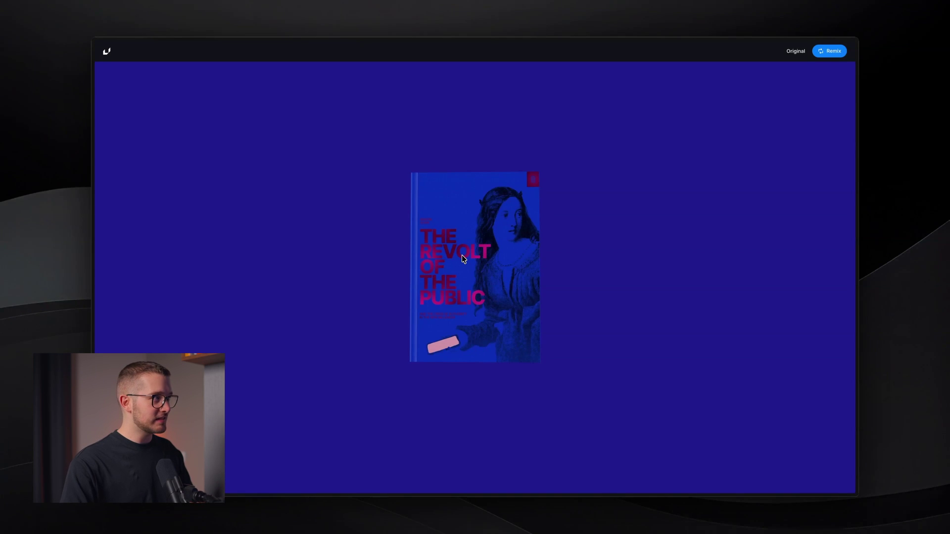
Close the preview and pan around the project canvas to read the AI cover-image prompts
key(super+w)
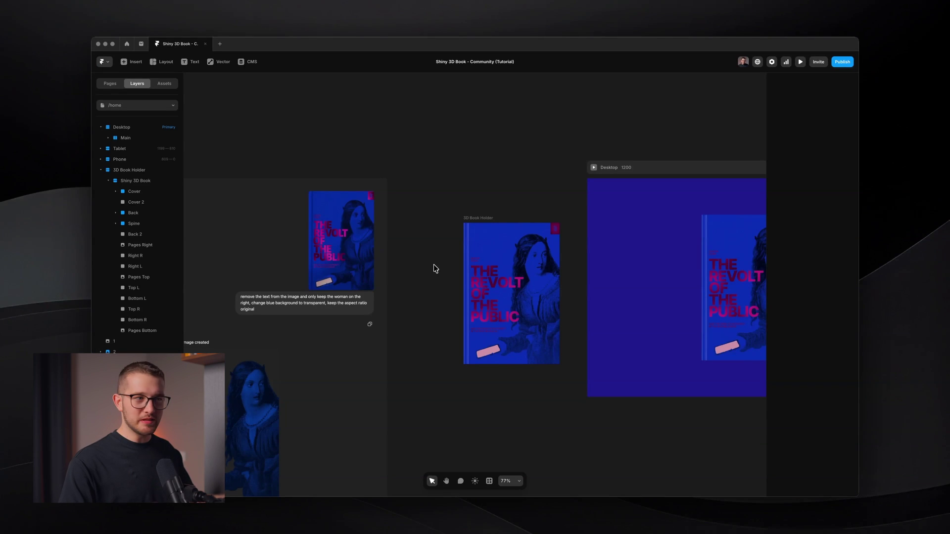
scroll(478, 186, up, 5)
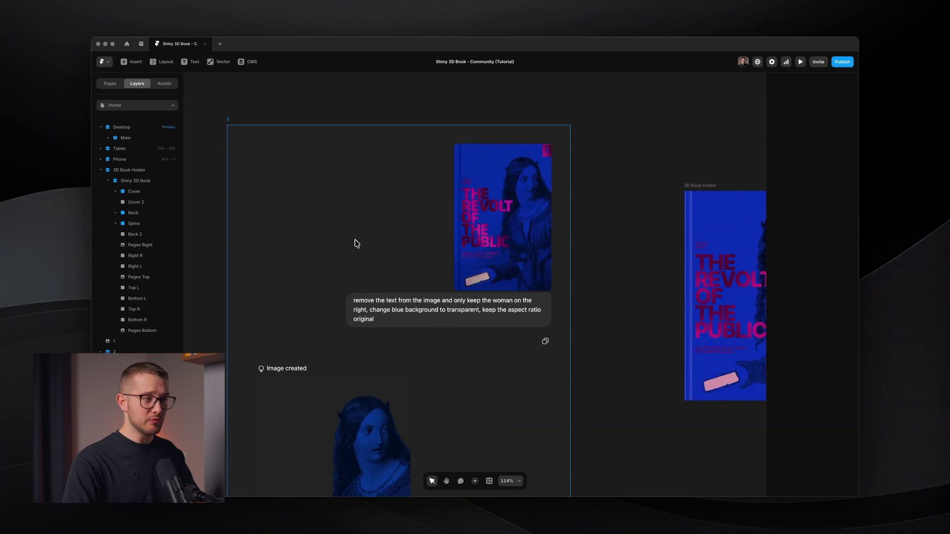
scroll(401, 247, down, 2)
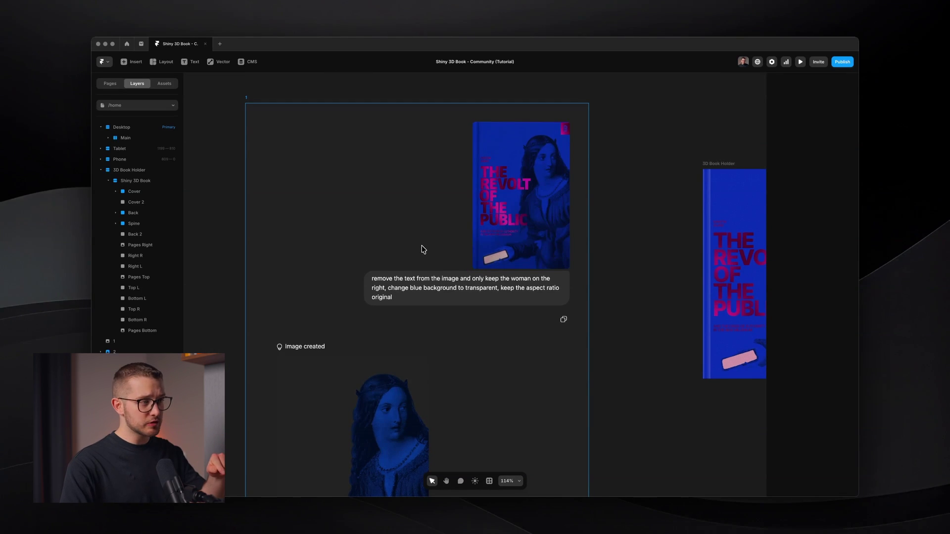
scroll(468, 270, left, 2)
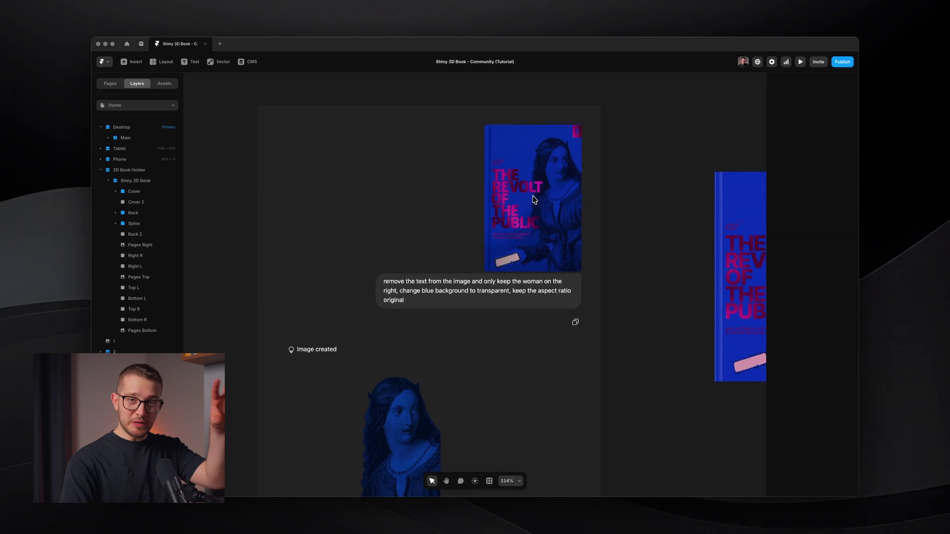
scroll(534, 199, right, 5)
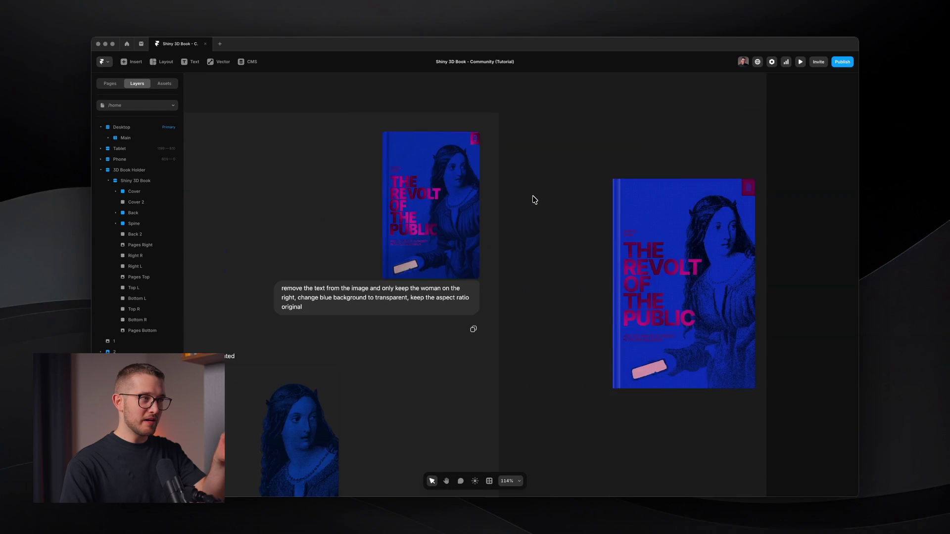
scroll(535, 199, left, 3)
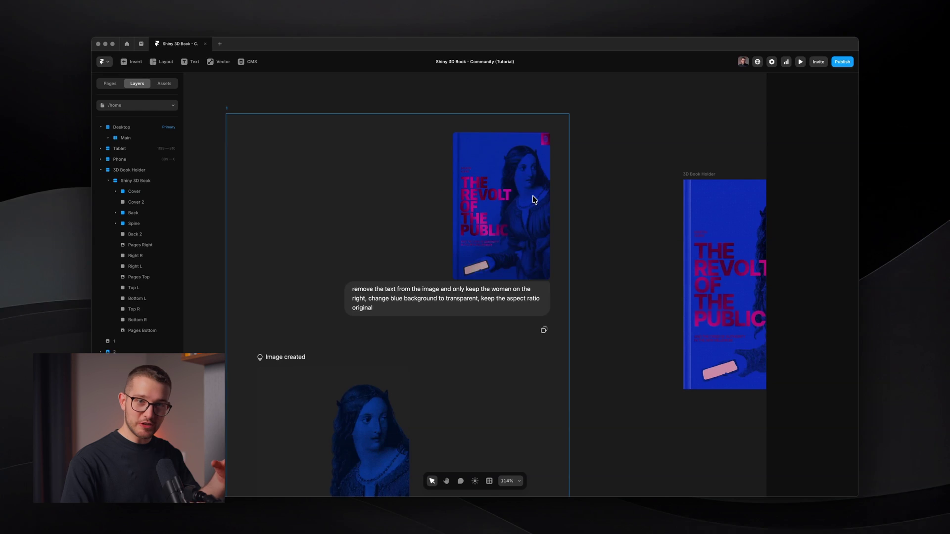
scroll(532, 199, up, 5)
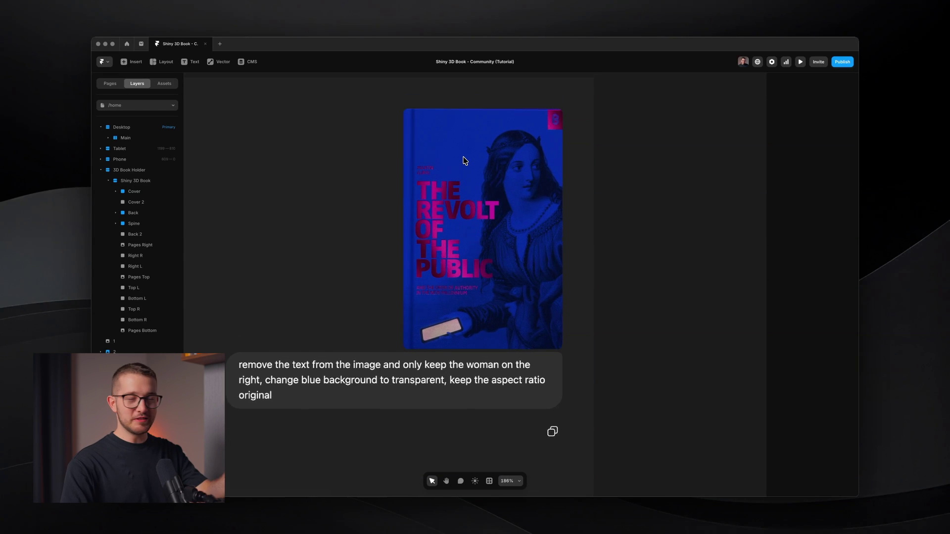
scroll(464, 160, down, 3)
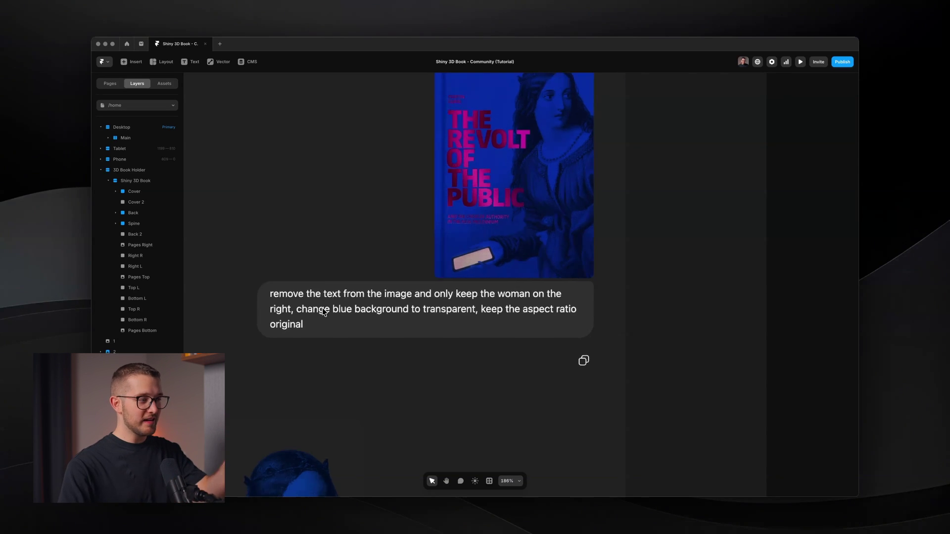
Scroll down to the book's back cover and select its Back 2 layer
scroll(322, 307, down, 8)
scroll(322, 308, down, 10)
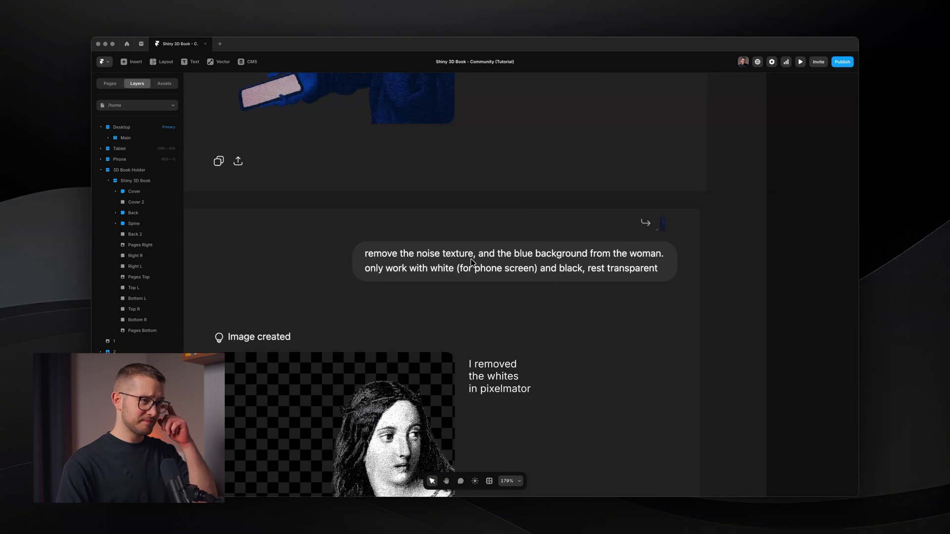
scroll(471, 262, down, 3)
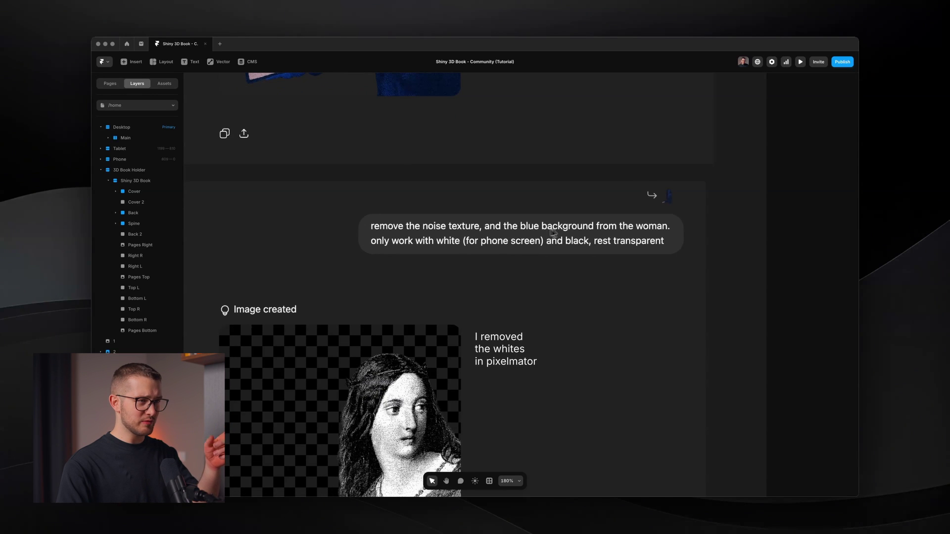
scroll(559, 237, down, 10)
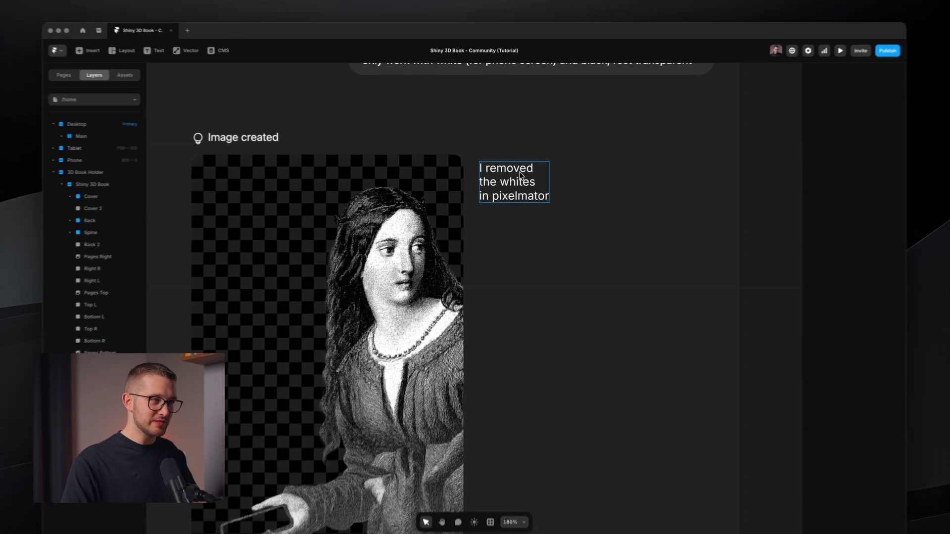
scroll(523, 251, down, 10)
scroll(530, 267, up, 10)
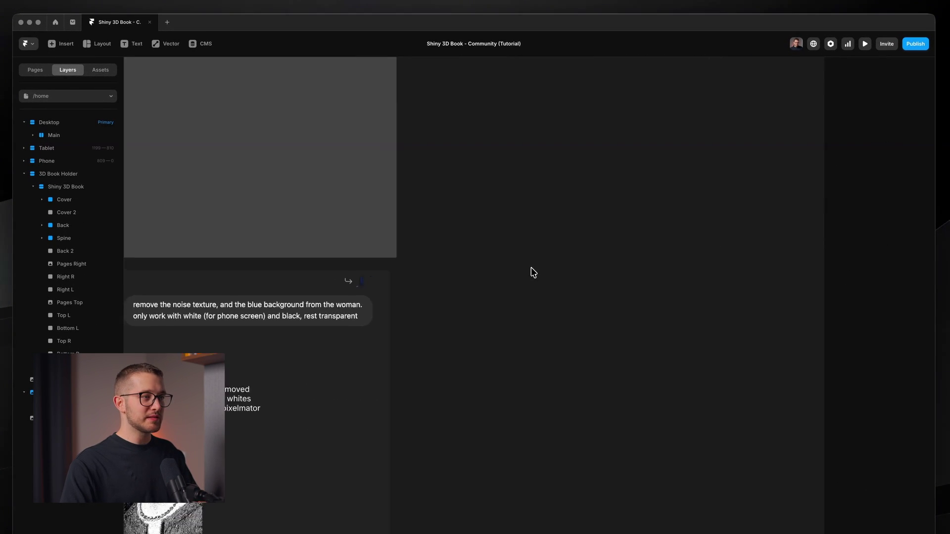
scroll(531, 267, right, 10)
scroll(531, 267, left, 5)
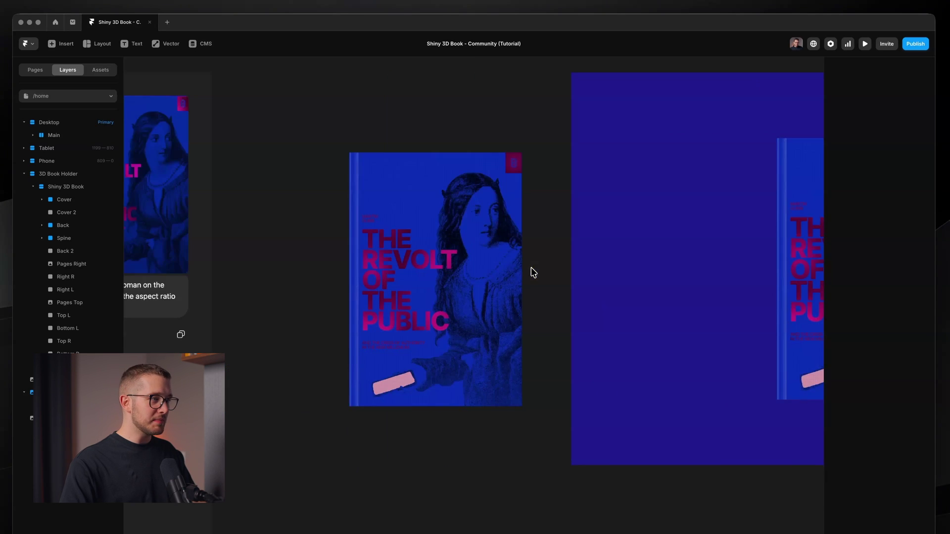
scroll(530, 271, up, 5)
click(512, 207)
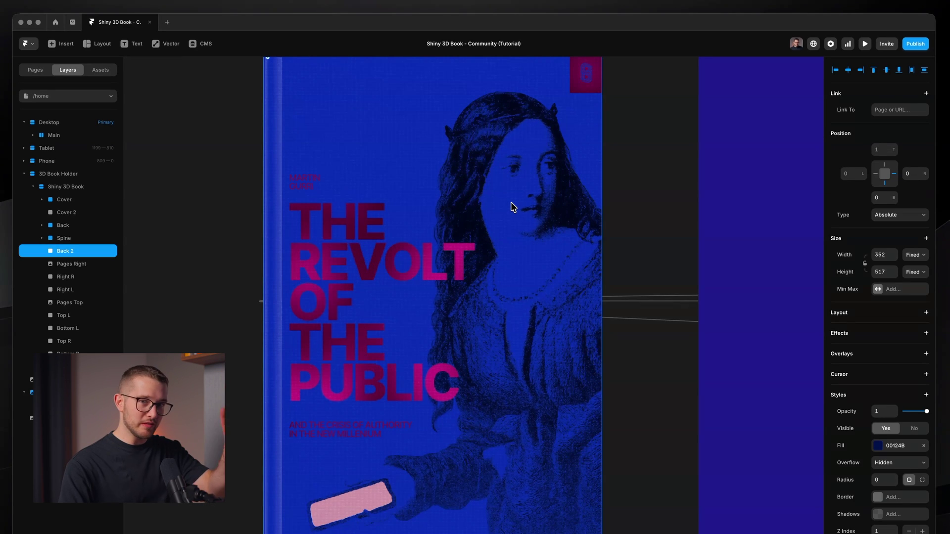
scroll(512, 207, down, 5)
scroll(458, 298, down, 5)
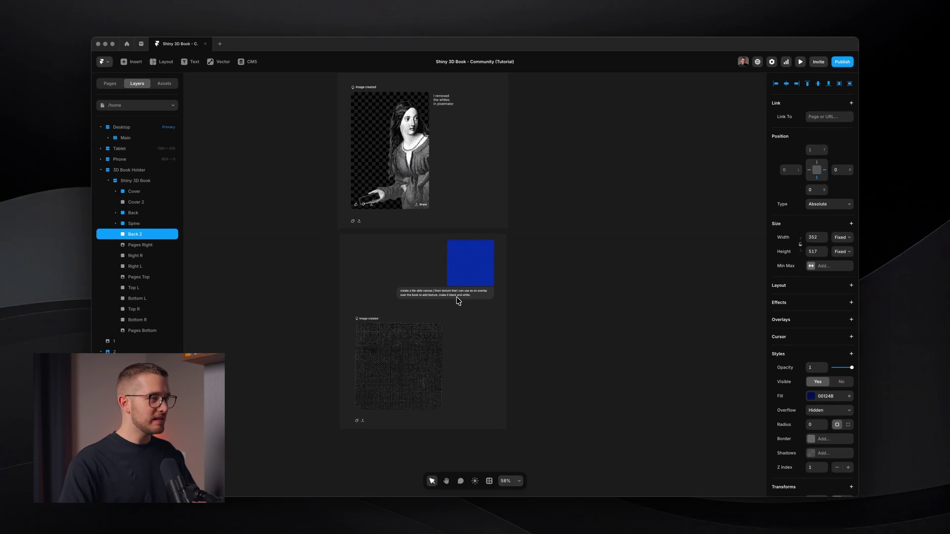
scroll(413, 361, up, 5)
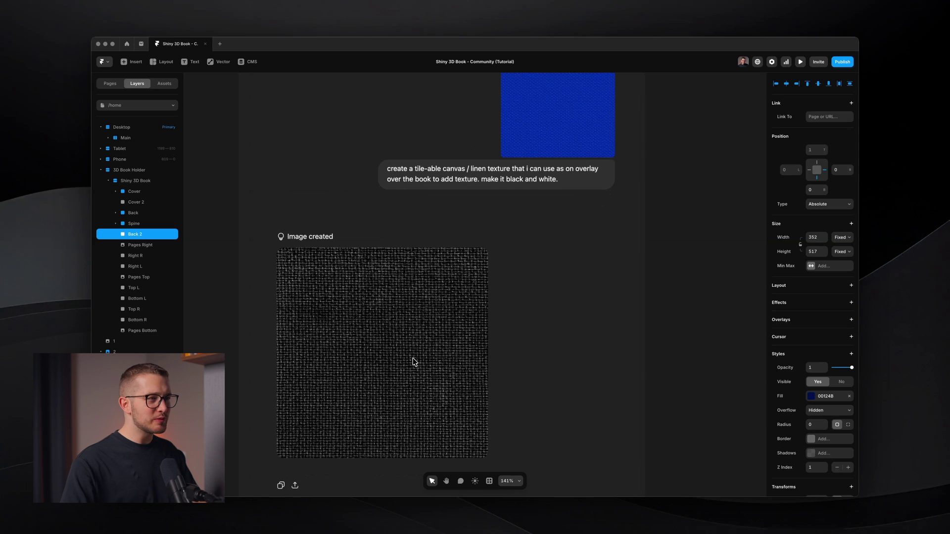
scroll(482, 237, up, 6)
scroll(482, 237, right, 3)
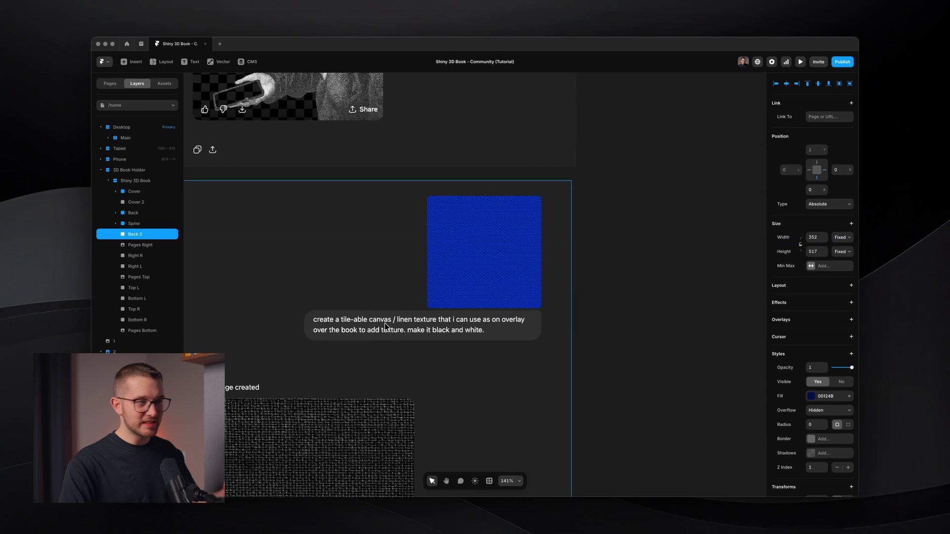
scroll(463, 261, up, 5)
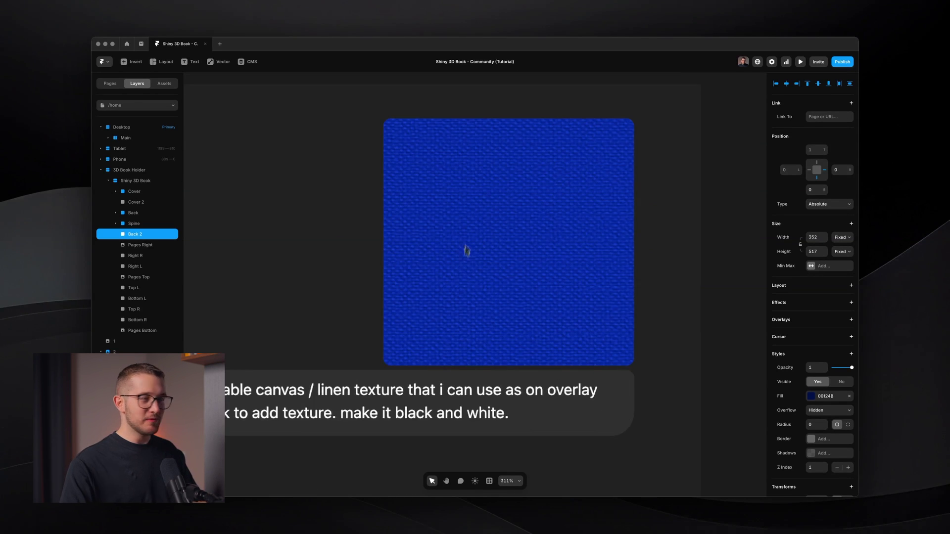
scroll(483, 189, down, 5)
scroll(483, 187, down, 10)
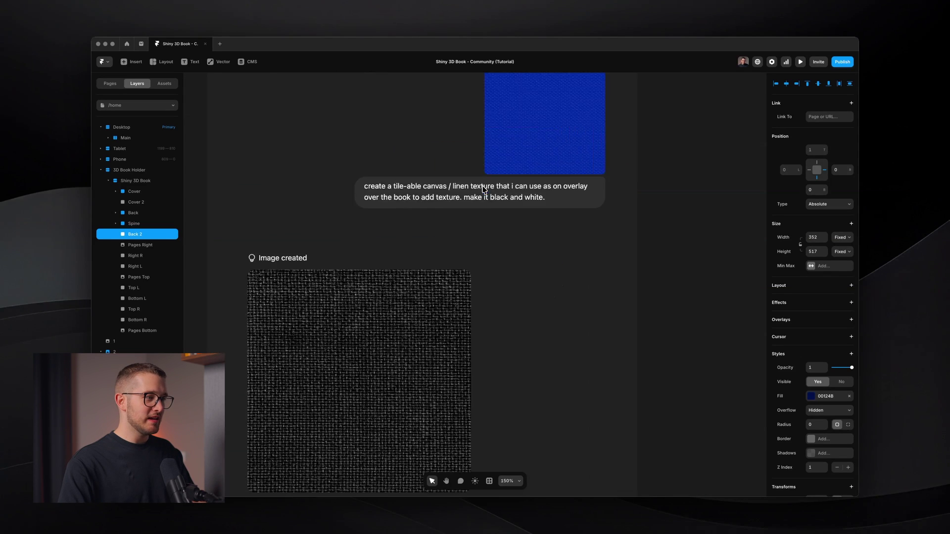
scroll(400, 246, down, 4)
scroll(396, 246, up, 10)
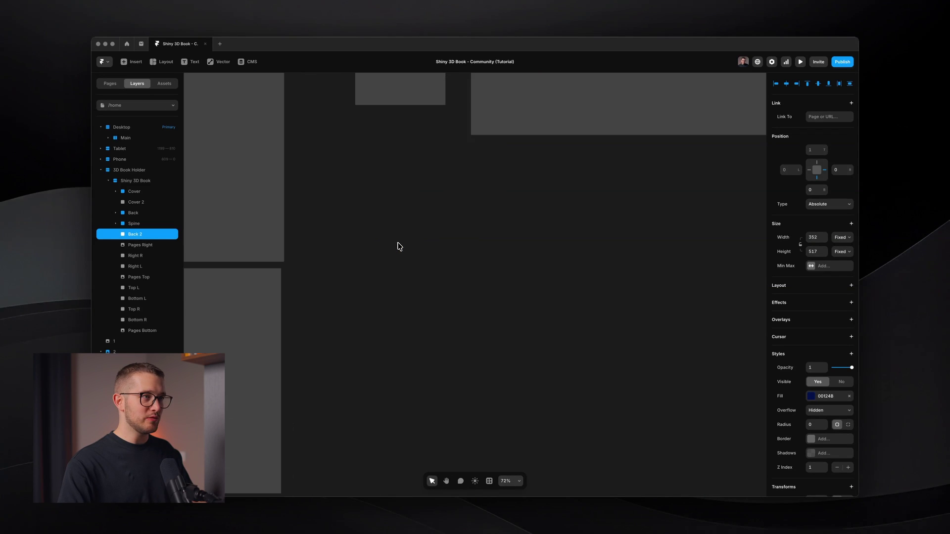
scroll(378, 188, up, 5)
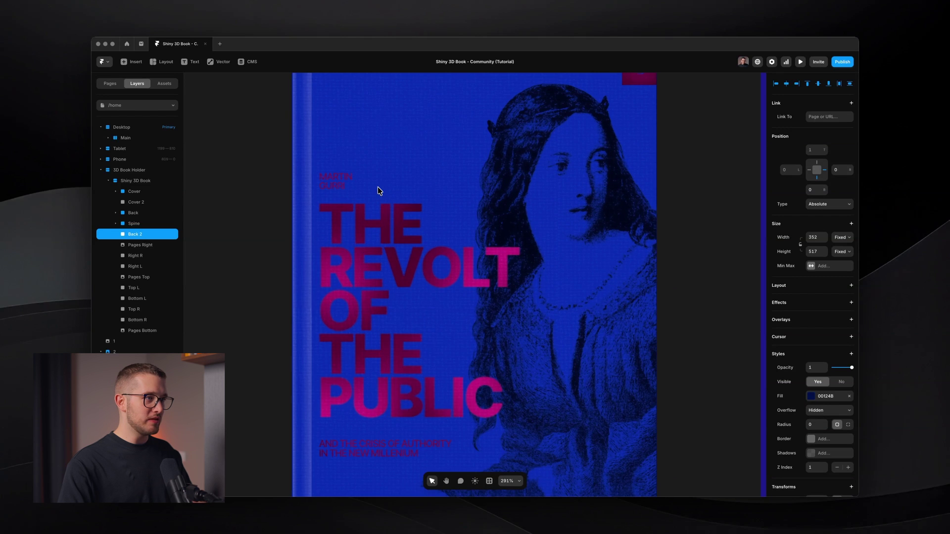
scroll(445, 286, down, 4)
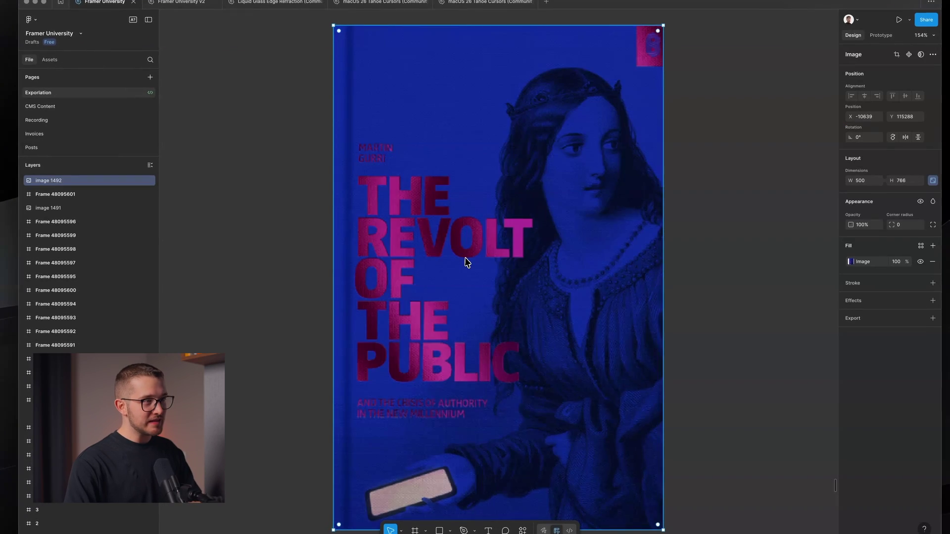
Zoom out from the Revolt of the Public cover image in the Figma file
scroll(468, 262, down, 5)
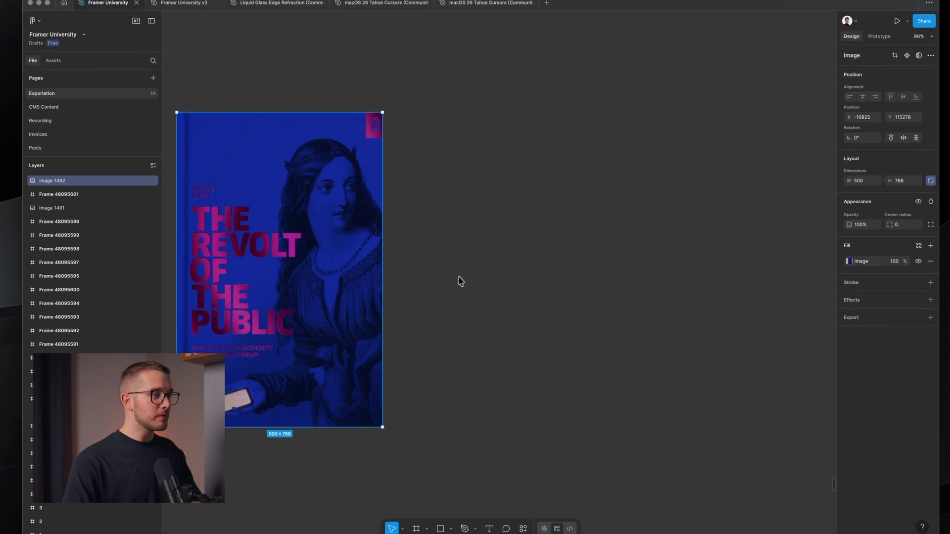
Add a text layer beside the cover reading THE REVOLT OF THE PUBLIC, one word per line
click(455, 277)
key(t)
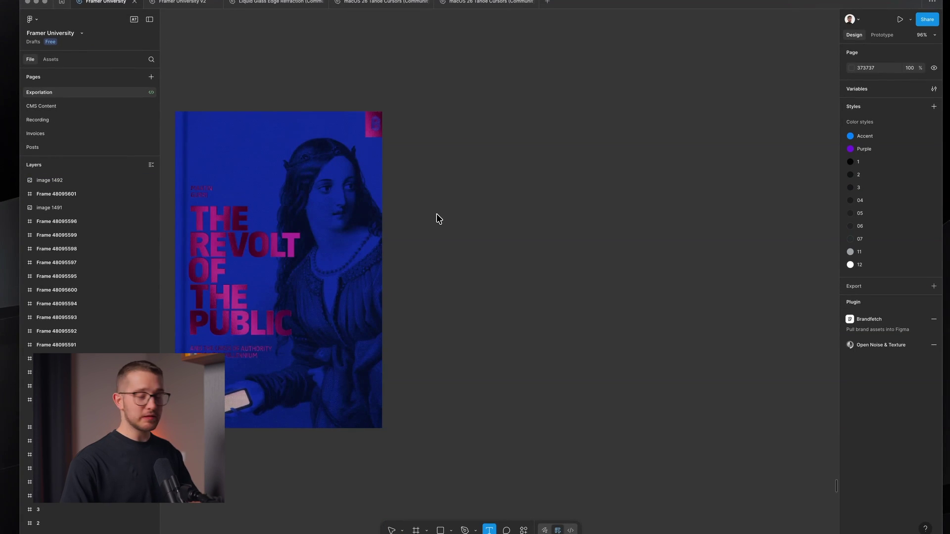
click(437, 215)
text(THE)
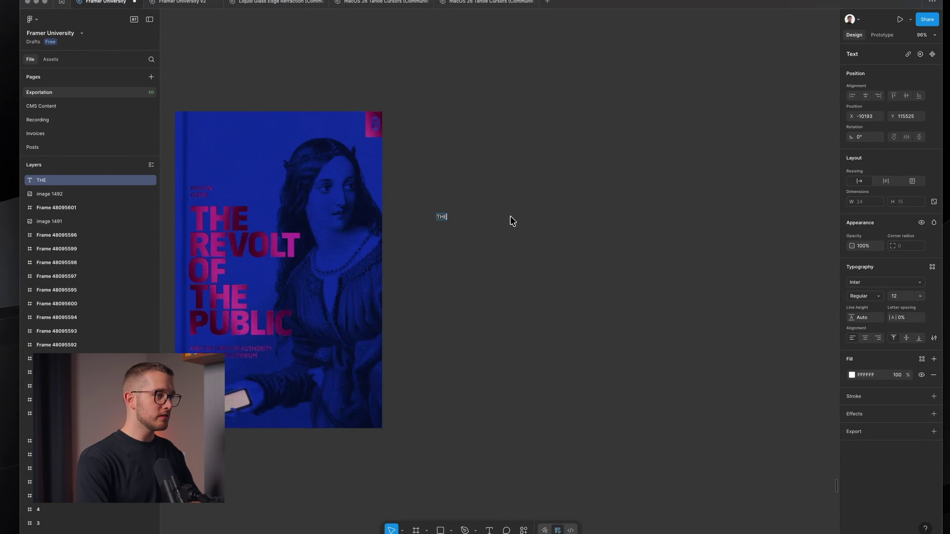
key(Escape)
text(REVOLT)
key(Return)
text(OF)
key(Return)
text(THE)
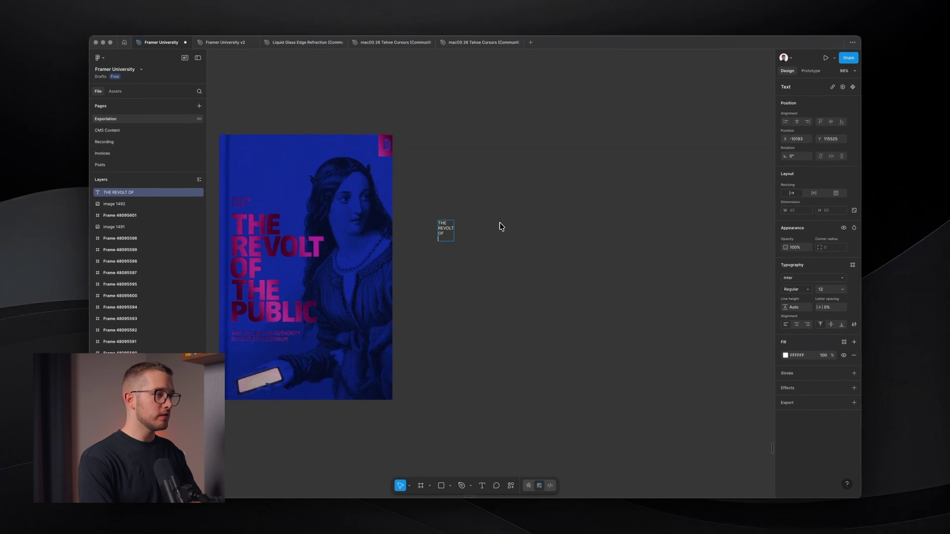
key(Return)
text(PUBLIC)
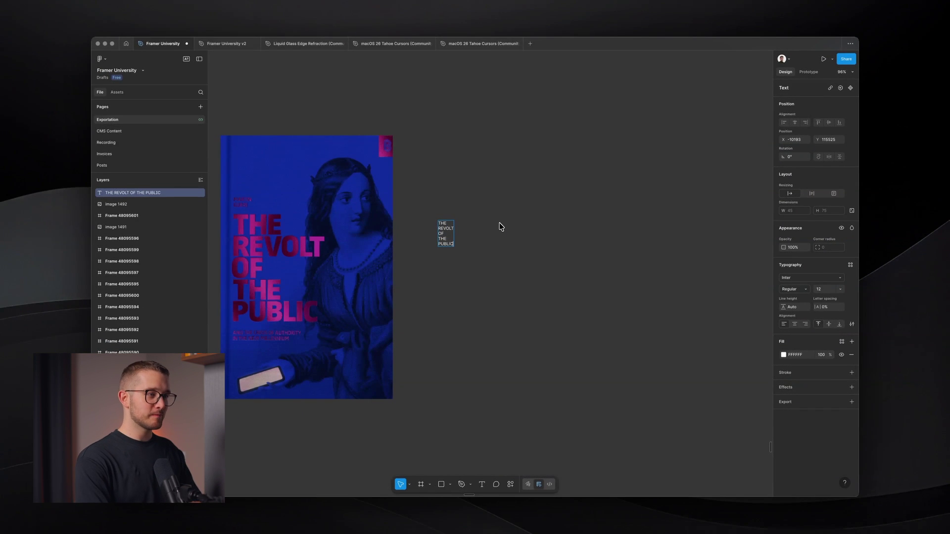
Style the title as Inter Extra Bold 52, line height 49, letter spacing -4%
key(super+a)
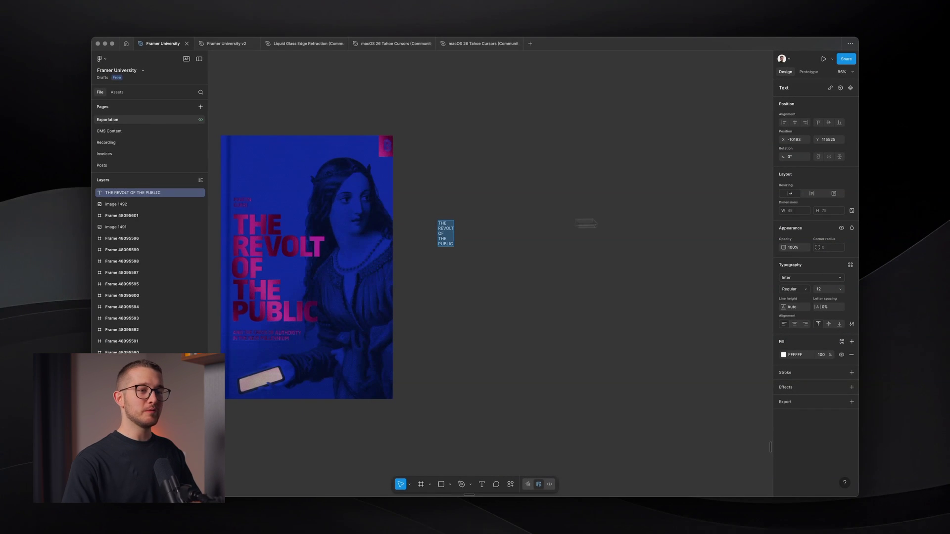
click(817, 290)
text(62)
key(Return)
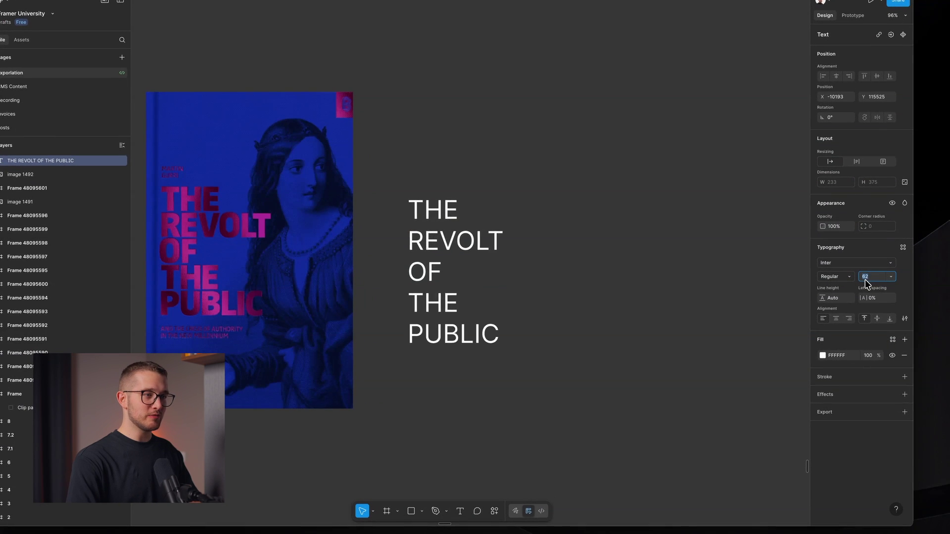
text(52)
key(Return)
click(888, 299)
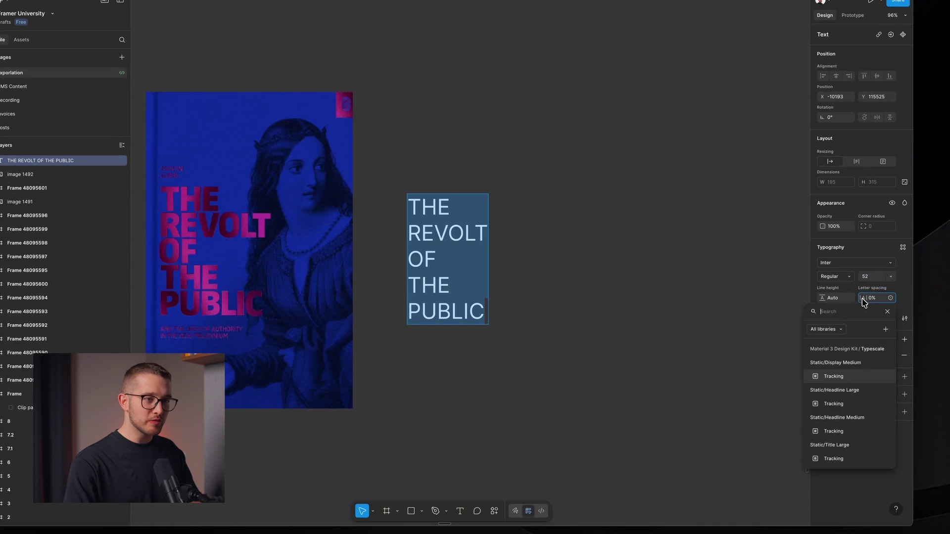
text(49)
click(839, 276)
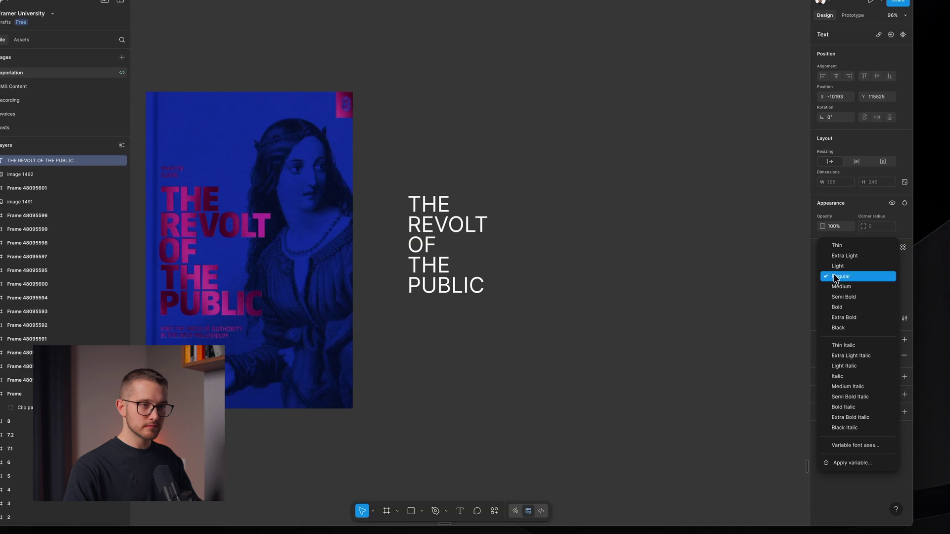
click(841, 313)
click(873, 297)
text(-4)
key(Return)
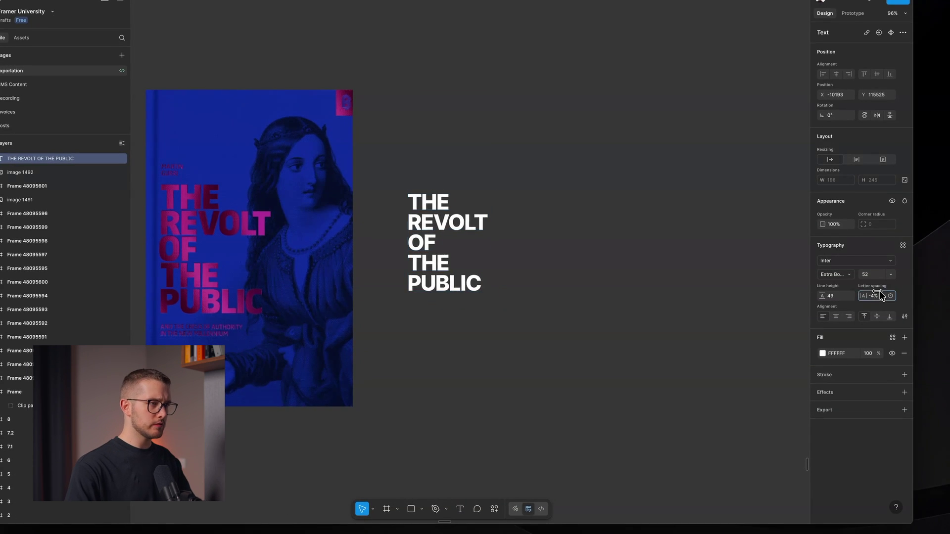
Scale the title proportionally and tighten its line height to 60.4
key(k)
drag(425, 274, 234, 271)
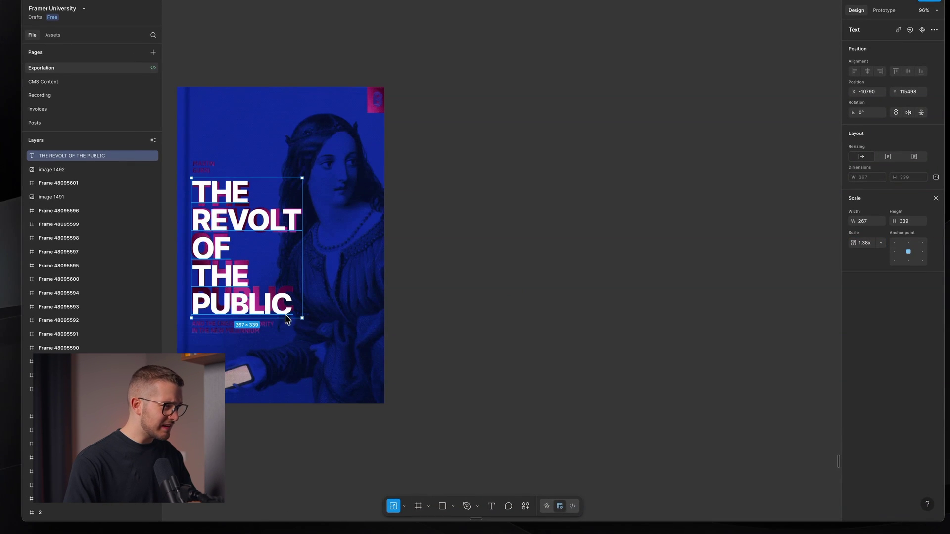
drag(288, 320, 512, 279)
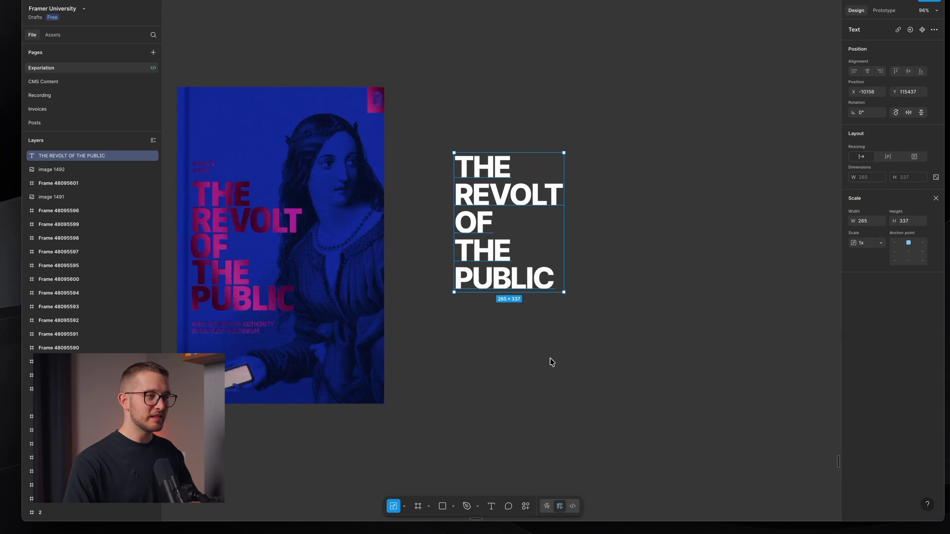
click(541, 339)
click(515, 271)
key(v)
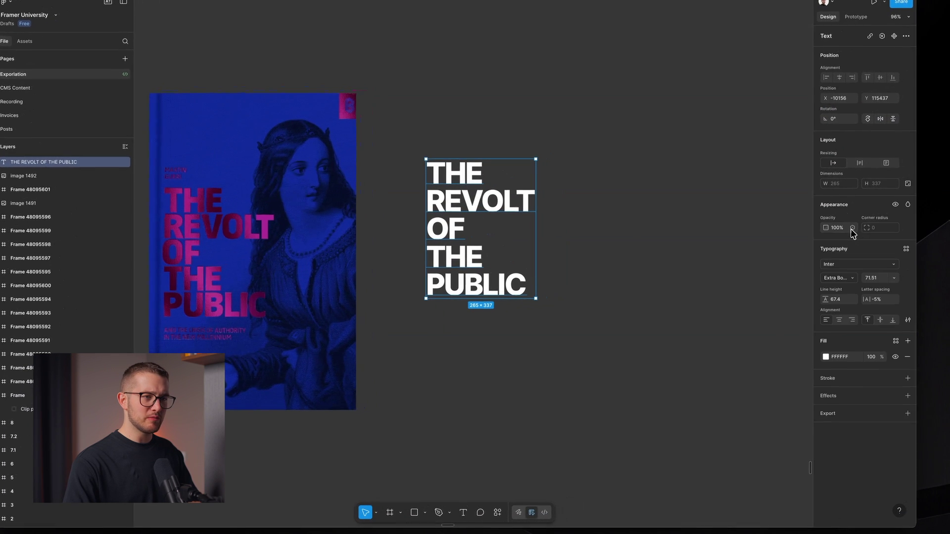
key(Down)
key(Down)
key(Down)
key(Down)
key(Down)
key(Down)
key(Down)
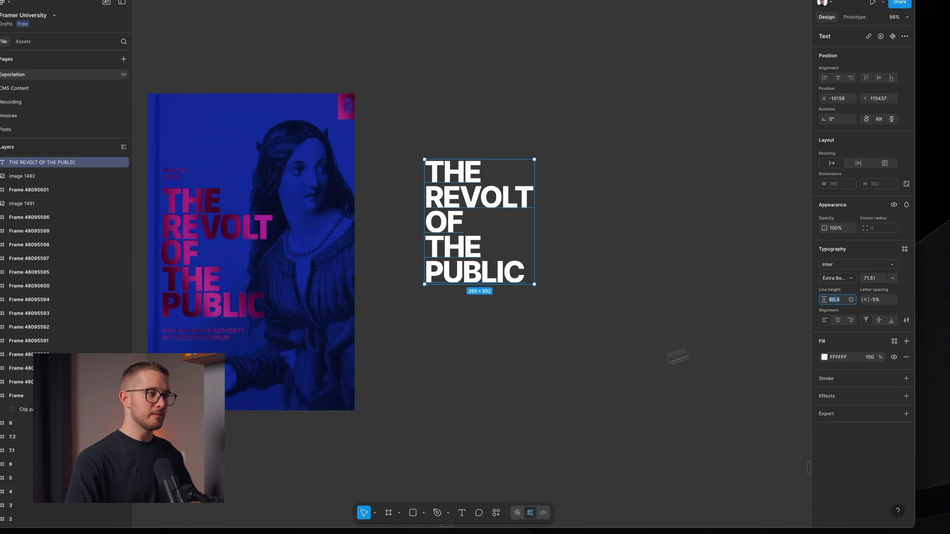
click(636, 369)
Try the title over the book cover, then duplicate it to the right
drag(431, 232, 564, 263)
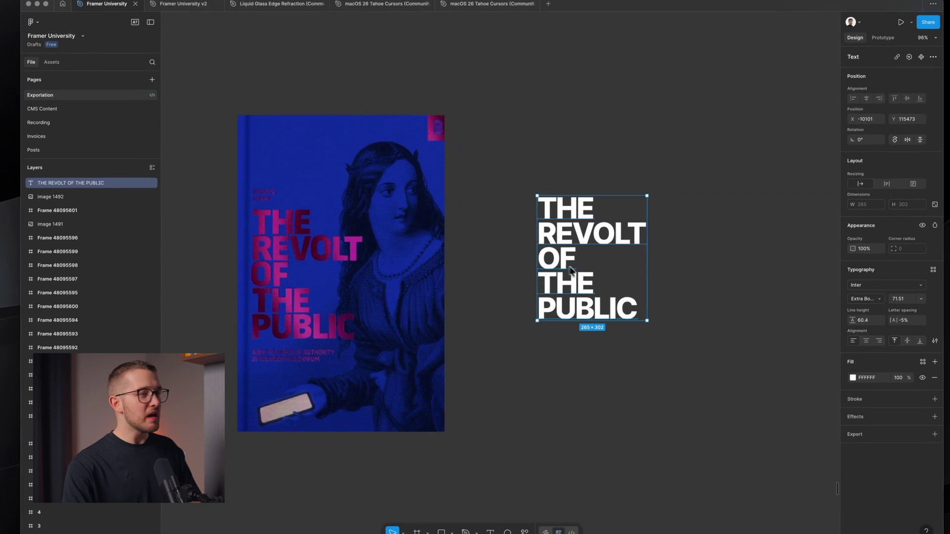
scroll(573, 276, right, 5)
click(573, 276)
click(342, 249)
drag(342, 249, 484, 249)
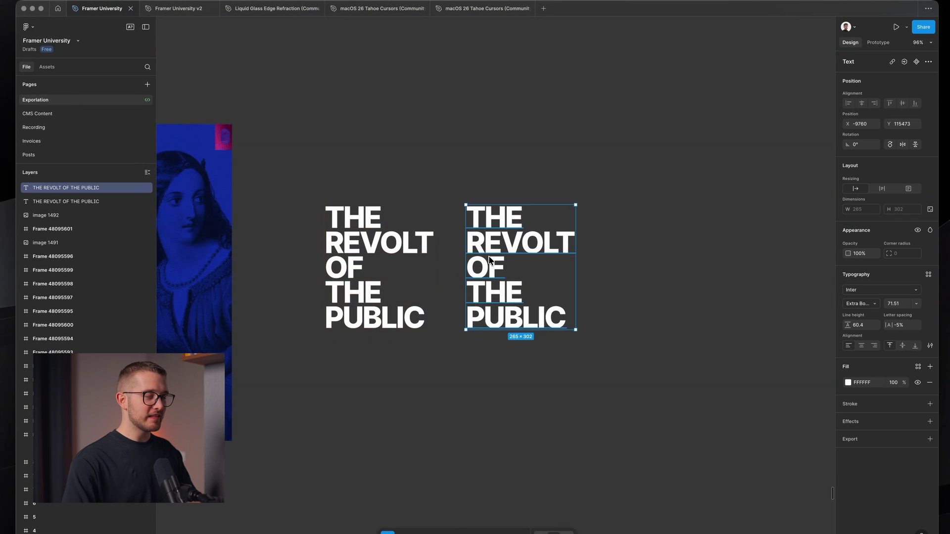
Test-edit the duplicate title's text, removing the stray typed characters
scroll(484, 248, right, 3)
double_click(484, 249)
key(Escape)
double_click(467, 212)
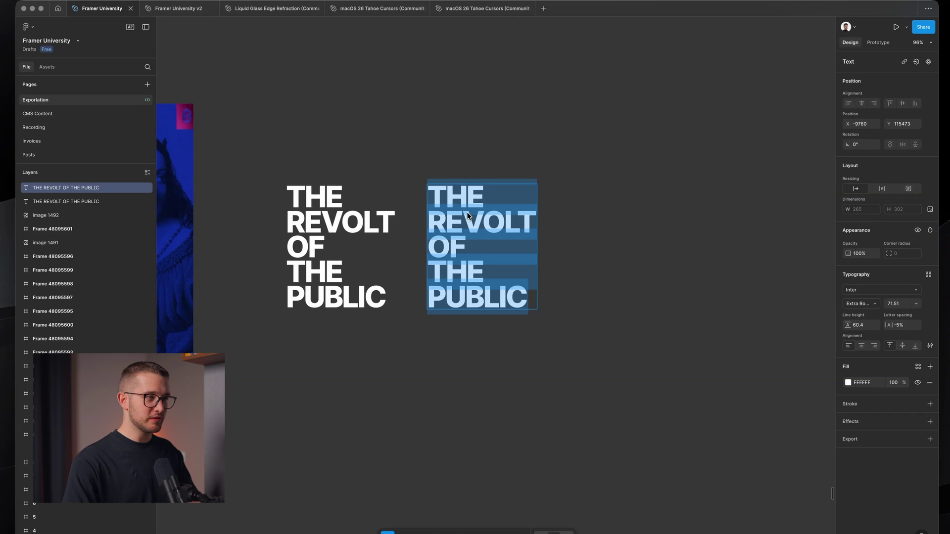
click(484, 228)
text(asdad)
key(BackSpace)
key(BackSpace)
key(BackSpace)
key(BackSpace)
key(BackSpace)
key(Escape)
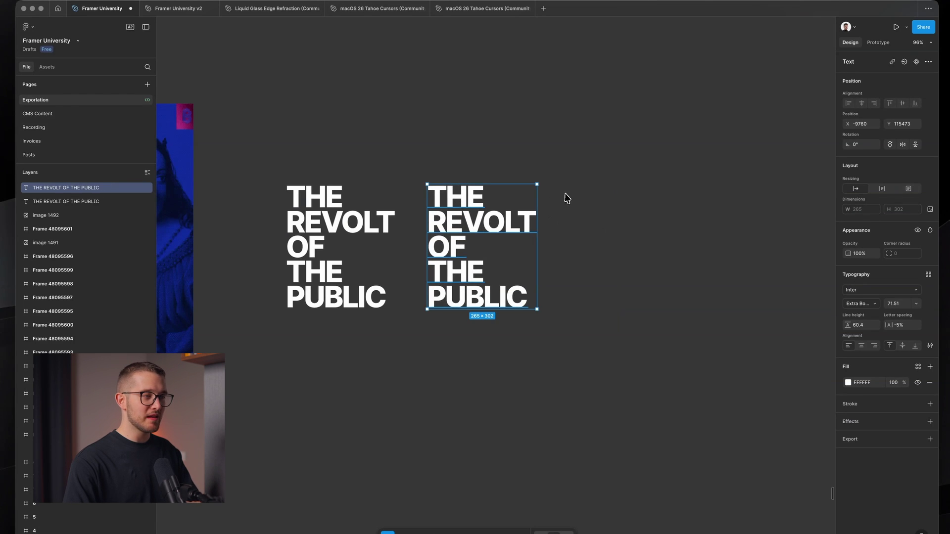
click(564, 197)
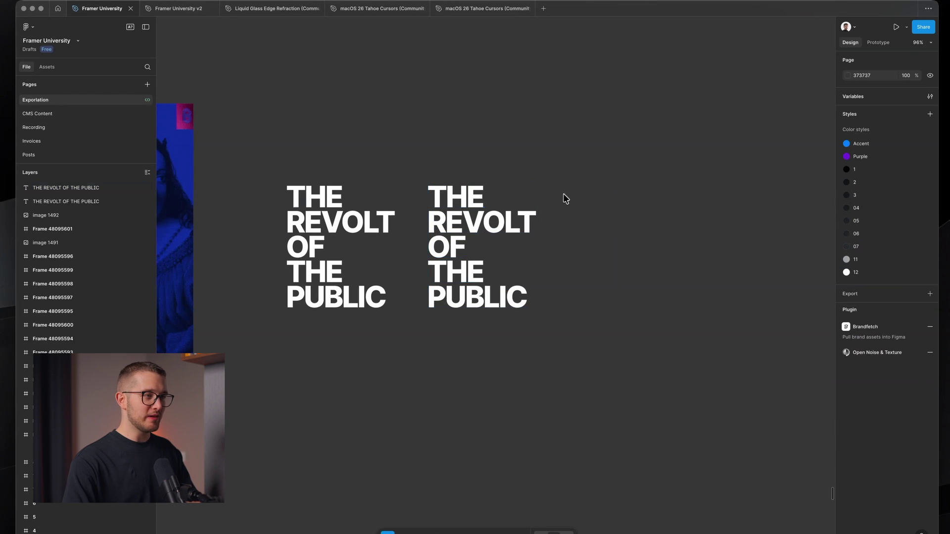
click(484, 229)
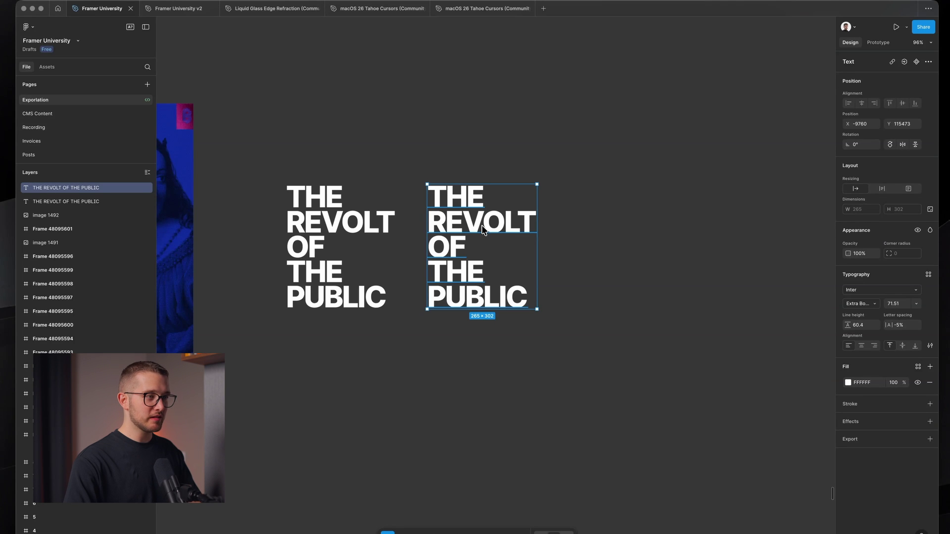
Flatten the duplicate title into a vector, then try and undo moving an E point
right_click(482, 228)
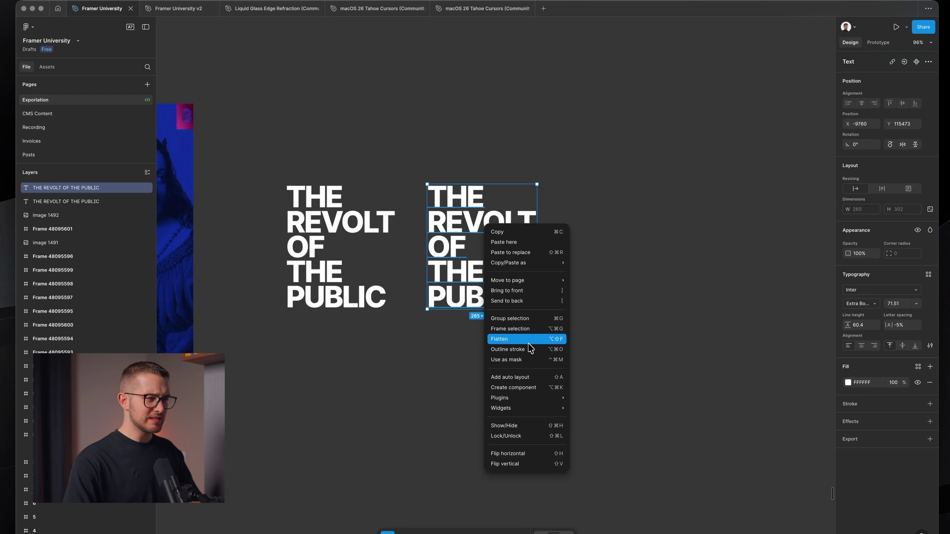
click(499, 339)
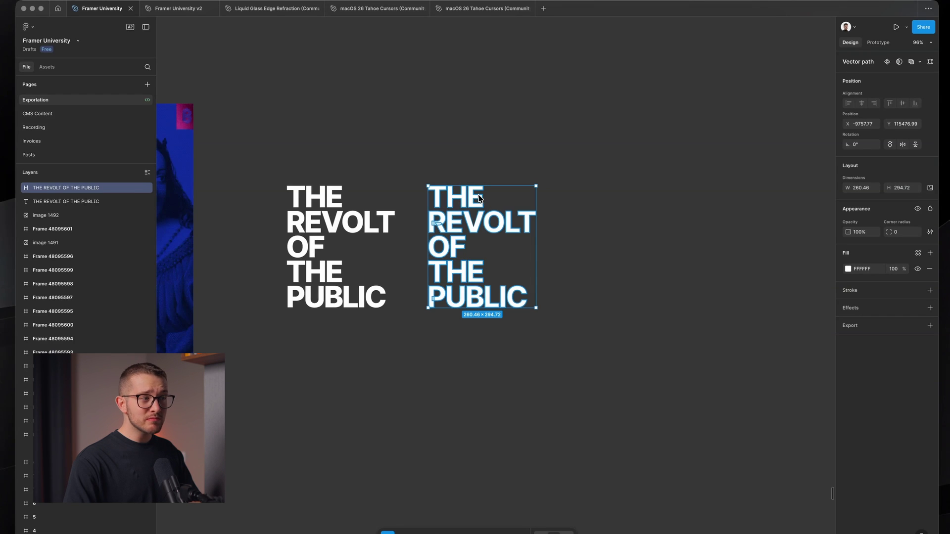
click(500, 135)
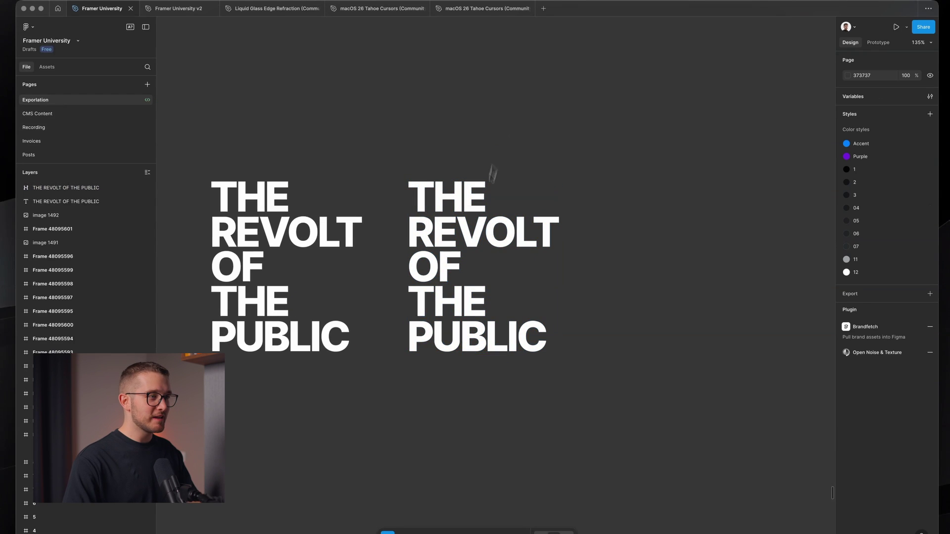
scroll(477, 191, up, 5)
double_click(476, 191)
scroll(476, 192, up, 8)
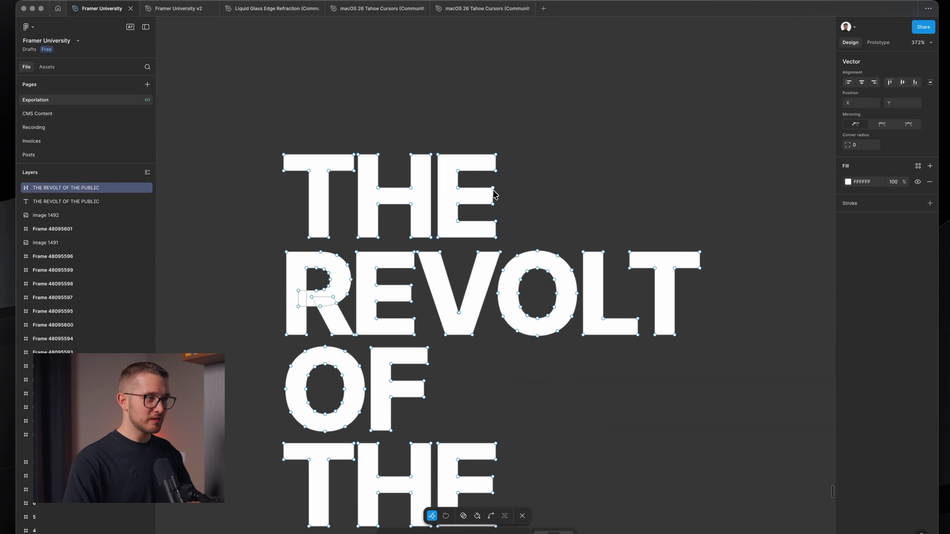
drag(493, 188, 553, 172)
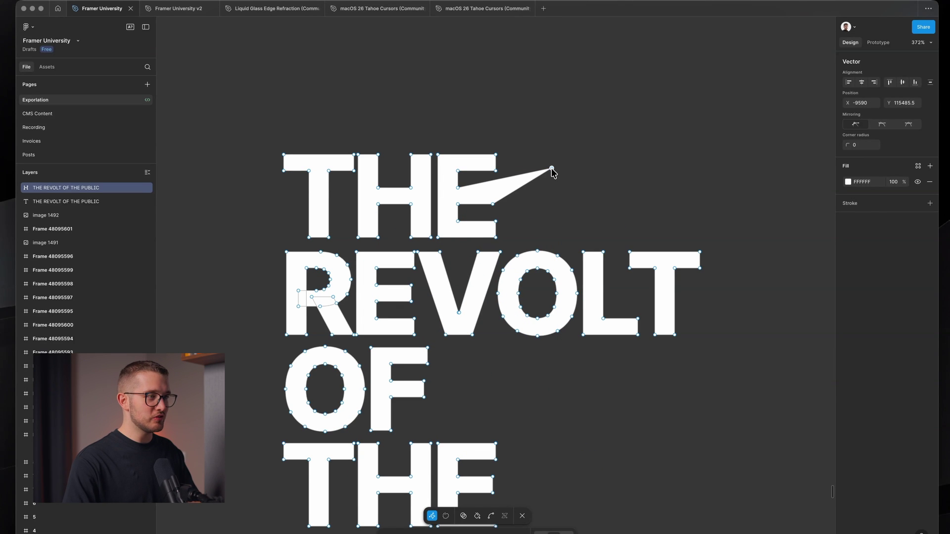
scroll(572, 157, down, 5)
key(super+z)
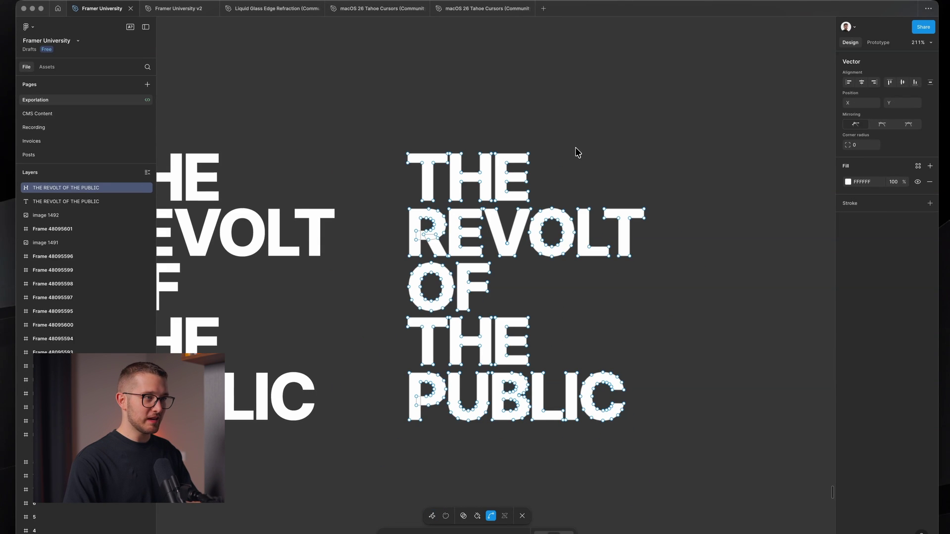
key(Escape)
scroll(569, 163, down, 4)
Add an SVG export setting to the vector title
click(558, 181)
click(502, 220)
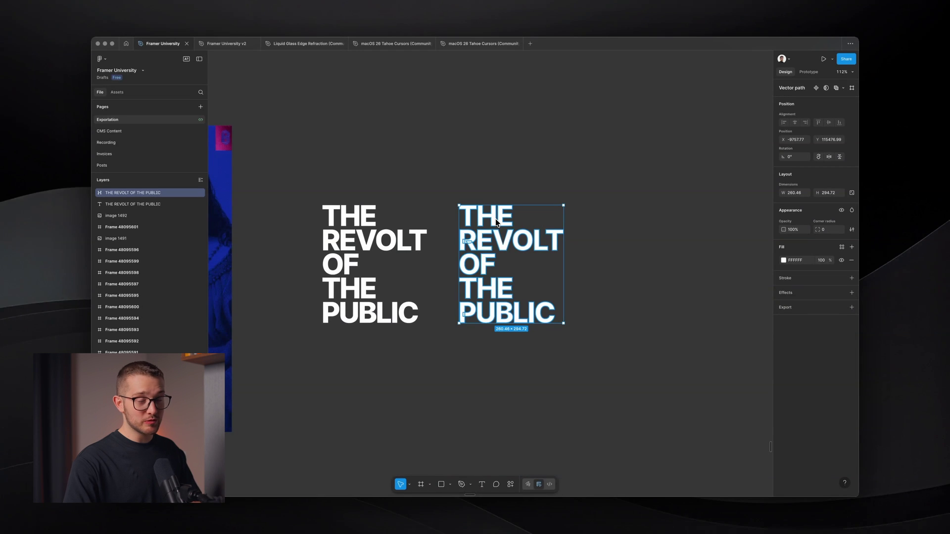
right_click(550, 208)
key(Escape)
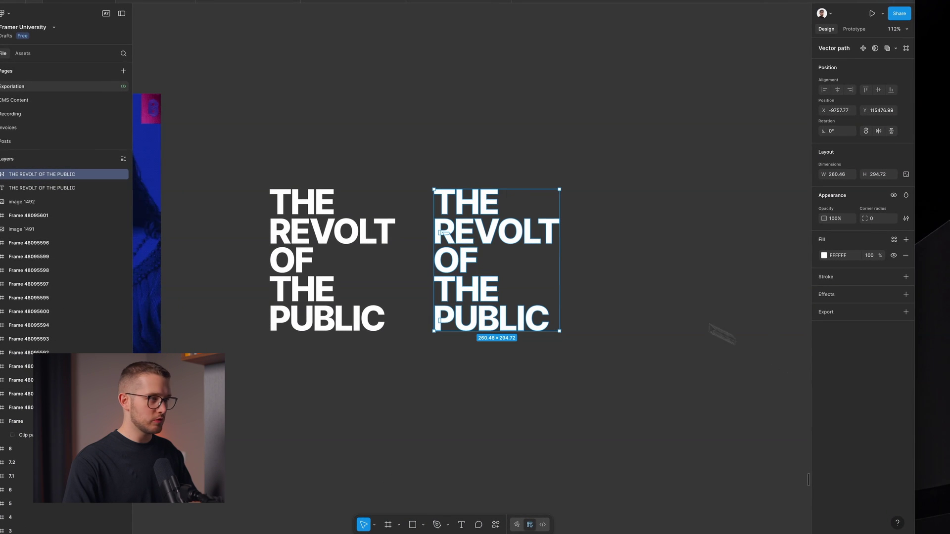
click(867, 316)
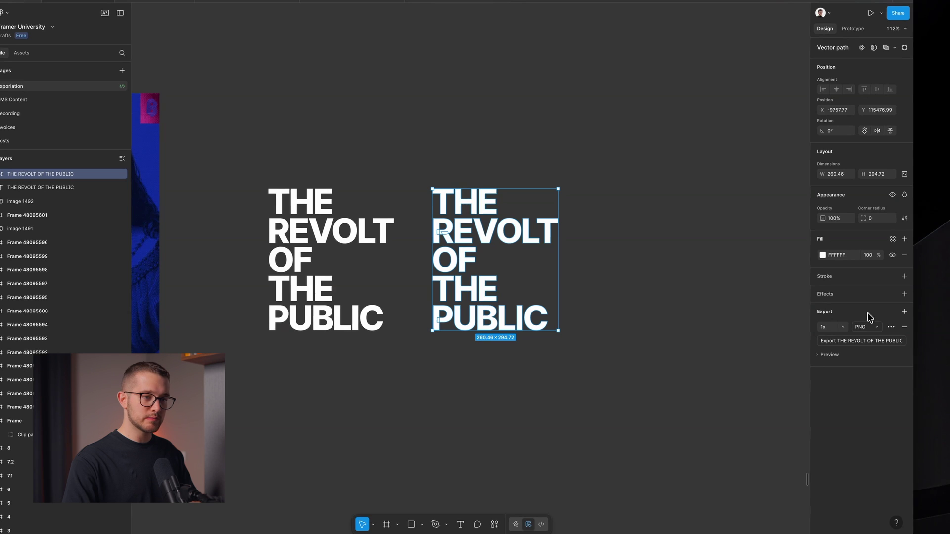
click(865, 327)
click(871, 348)
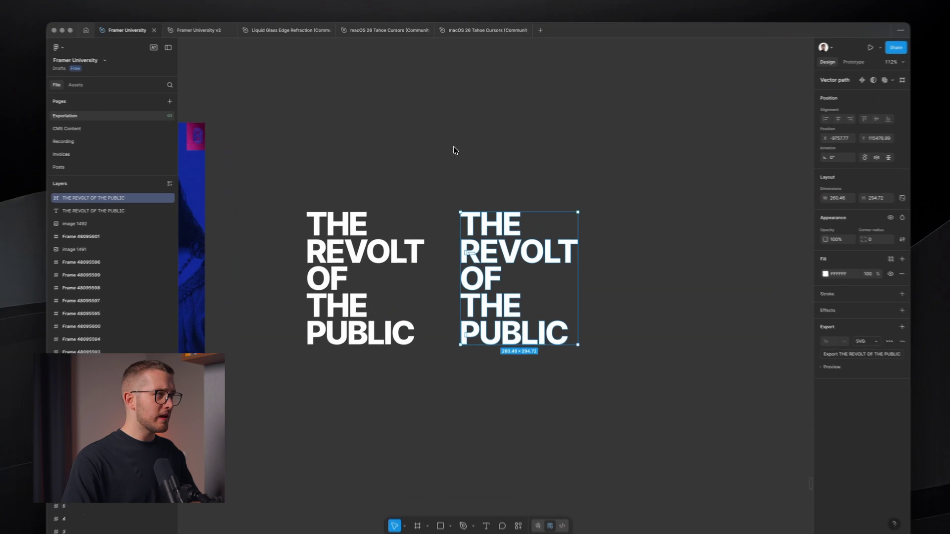
Return to Framer, select the book, and pick the cover's Title layer in the Layers panel
click(426, 116)
key(super+Tab)
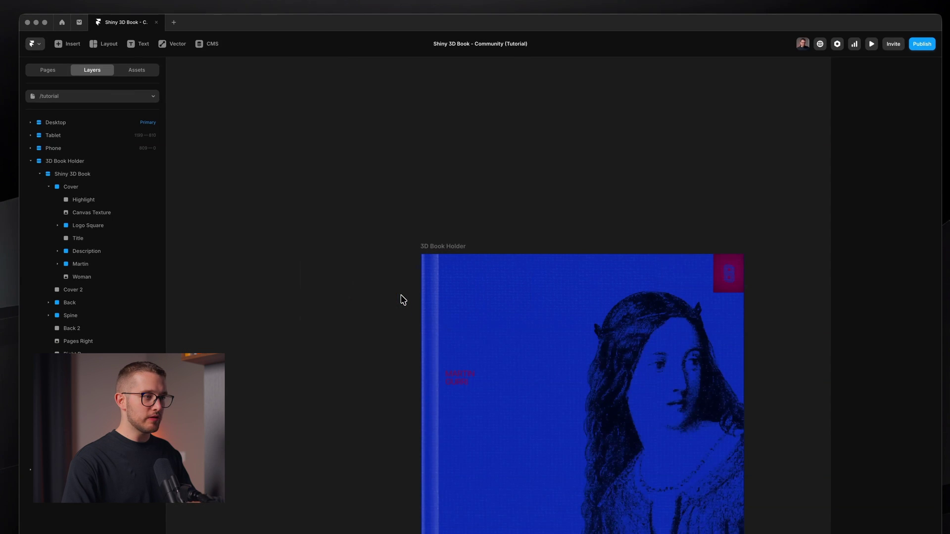
scroll(401, 295, down, 5)
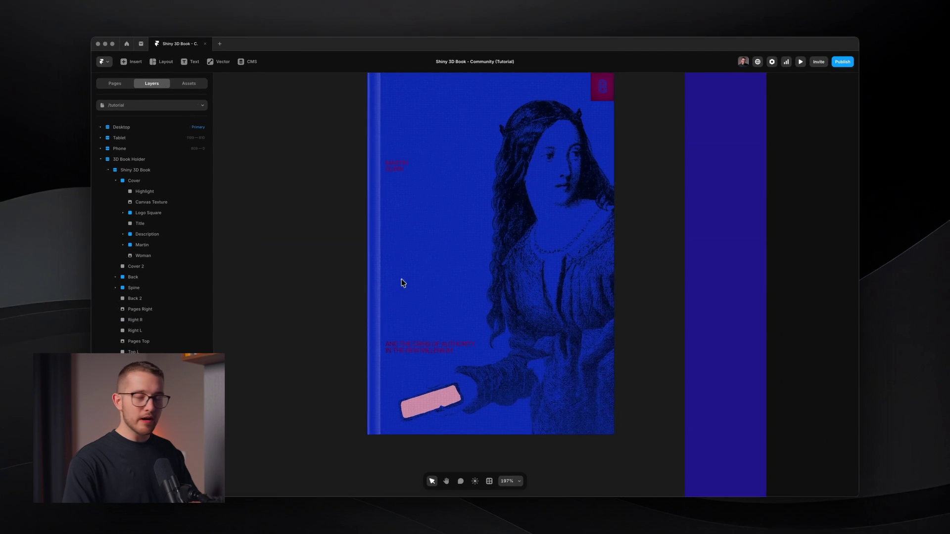
scroll(401, 282, up, 2)
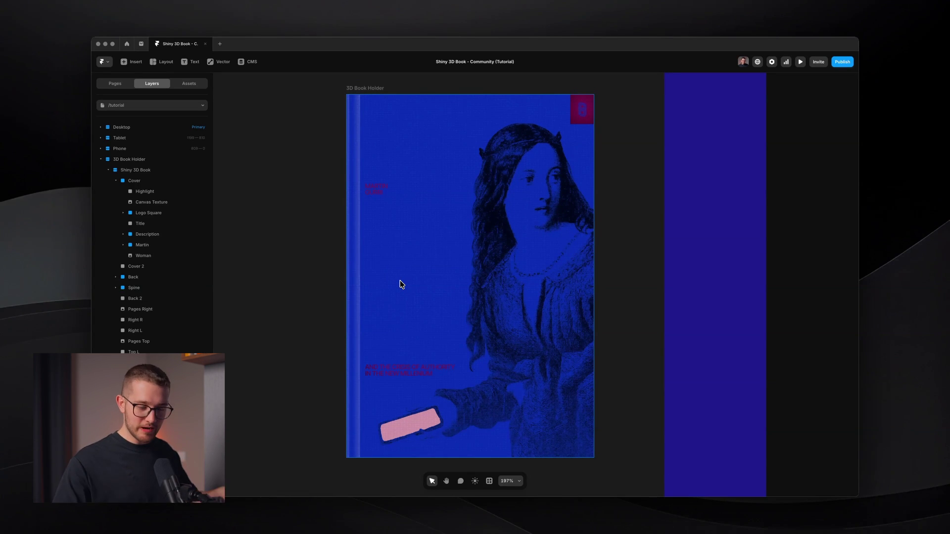
click(413, 278)
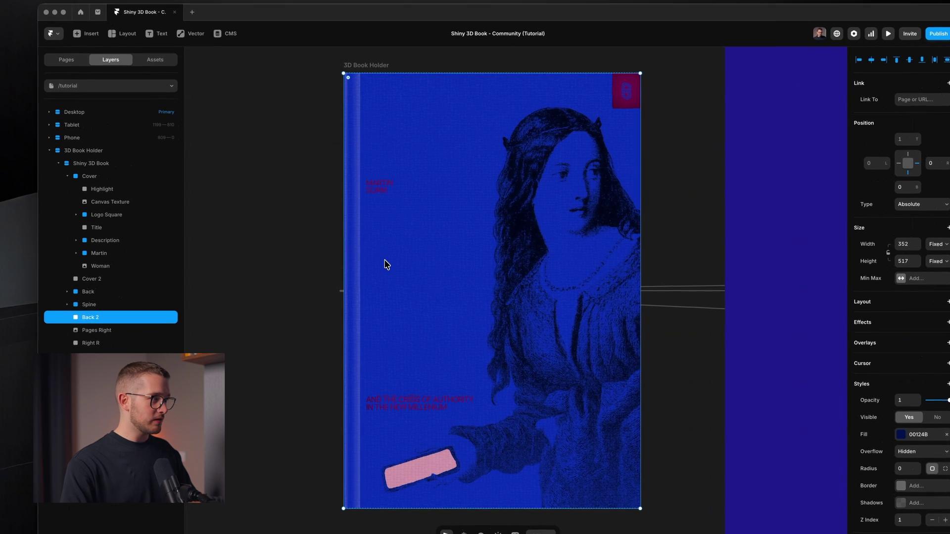
click(74, 215)
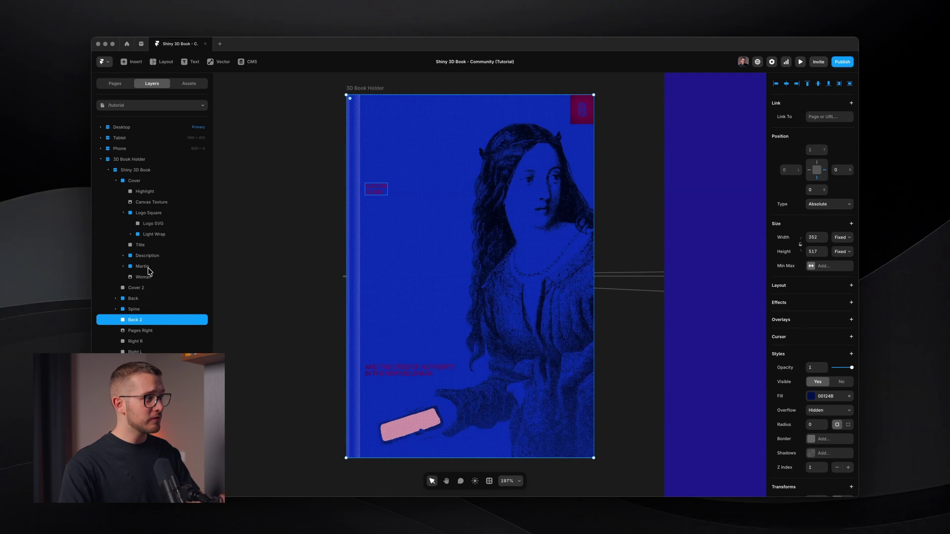
click(140, 245)
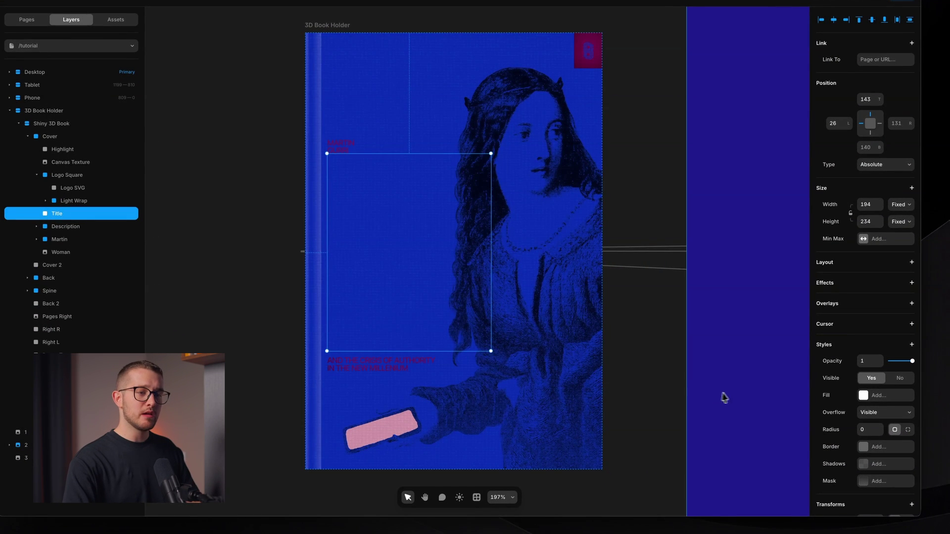
Fill the Title box with dark red hex 610034
click(855, 405)
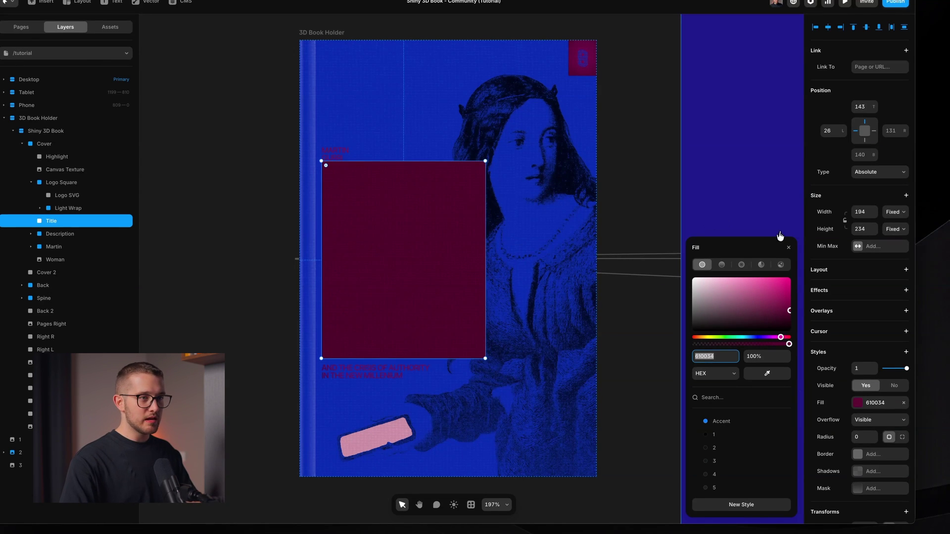
click(786, 248)
scroll(525, 277, down, 5)
scroll(502, 259, up, 4)
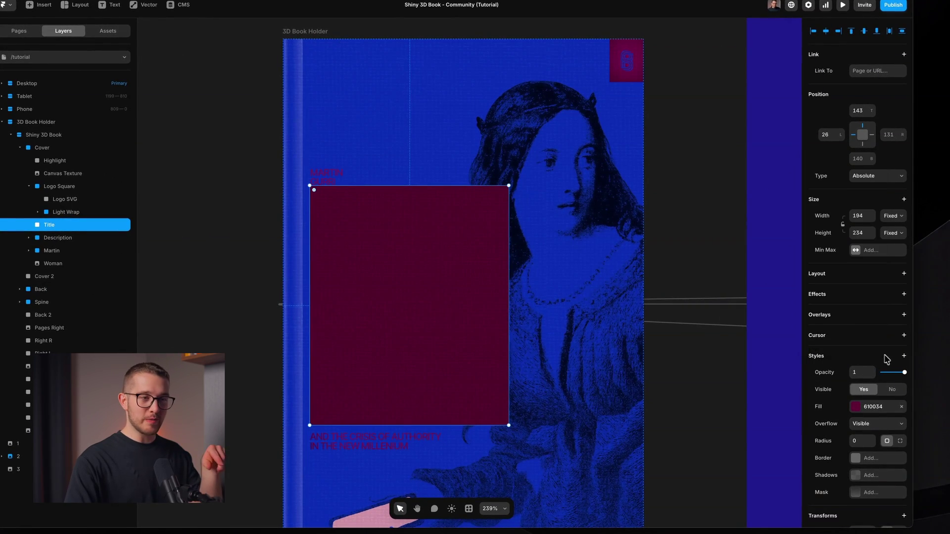
scroll(890, 352, down, 1)
click(903, 322)
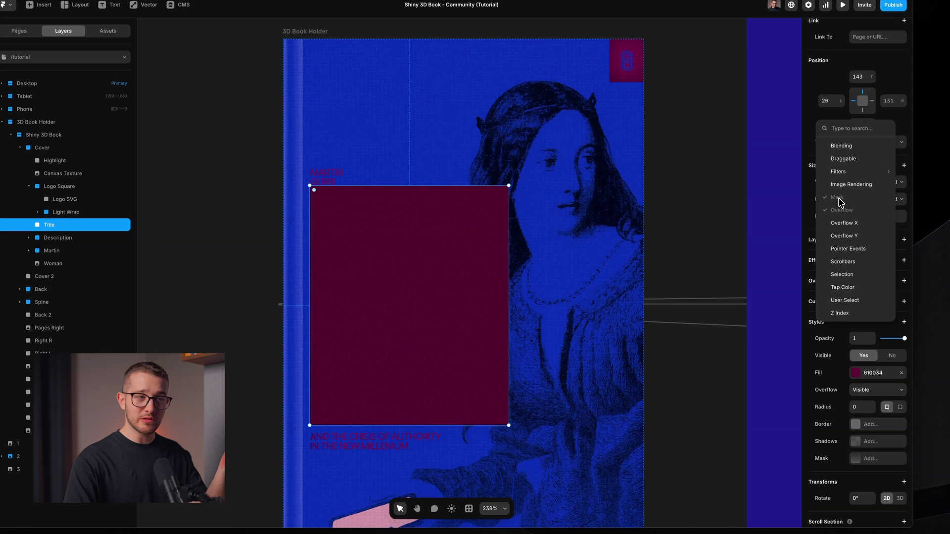
Add an image mask to the Title box using the heading SVG, with Type set to Fit
click(838, 422)
scroll(851, 423, down, 2)
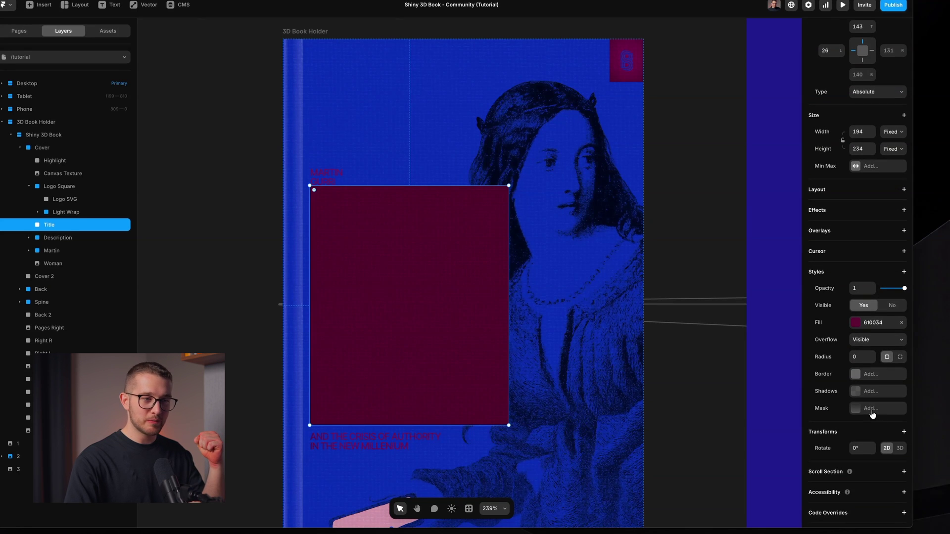
click(870, 409)
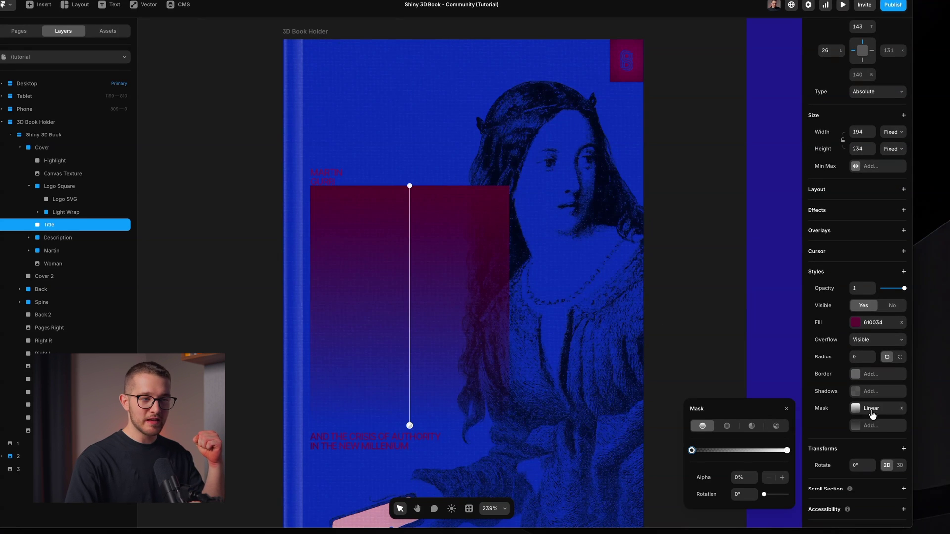
click(776, 427)
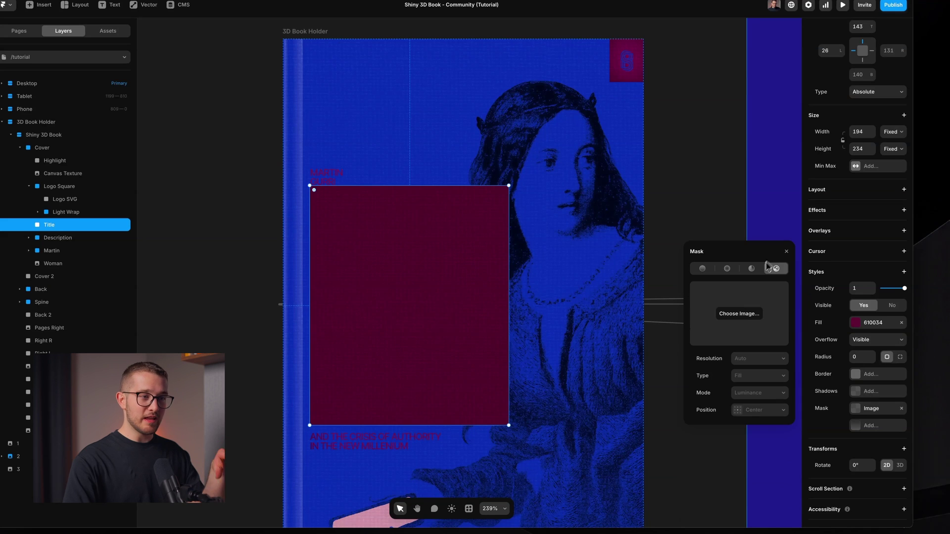
mouse_move(729, 317)
mouse_down()
mouse_move(742, 299)
mouse_move(741, 319)
mouse_up()
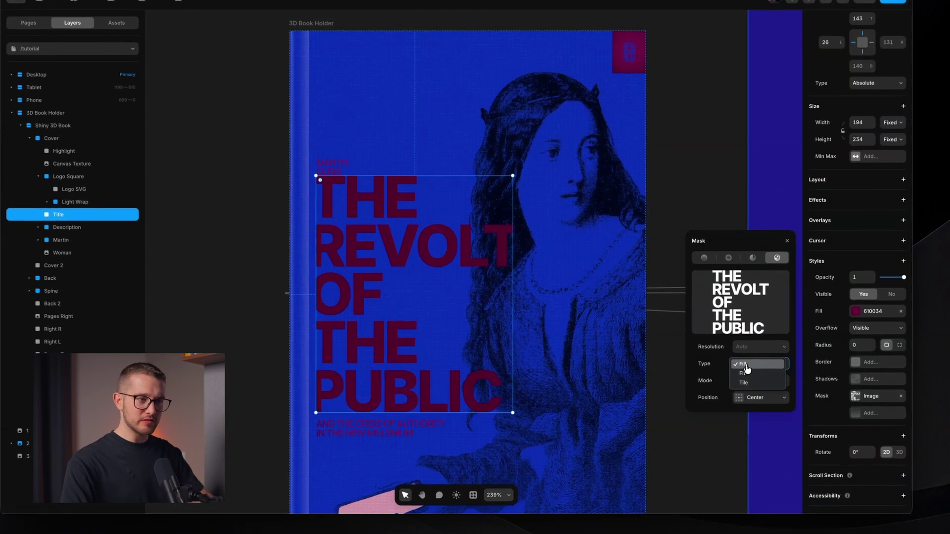
click(720, 375)
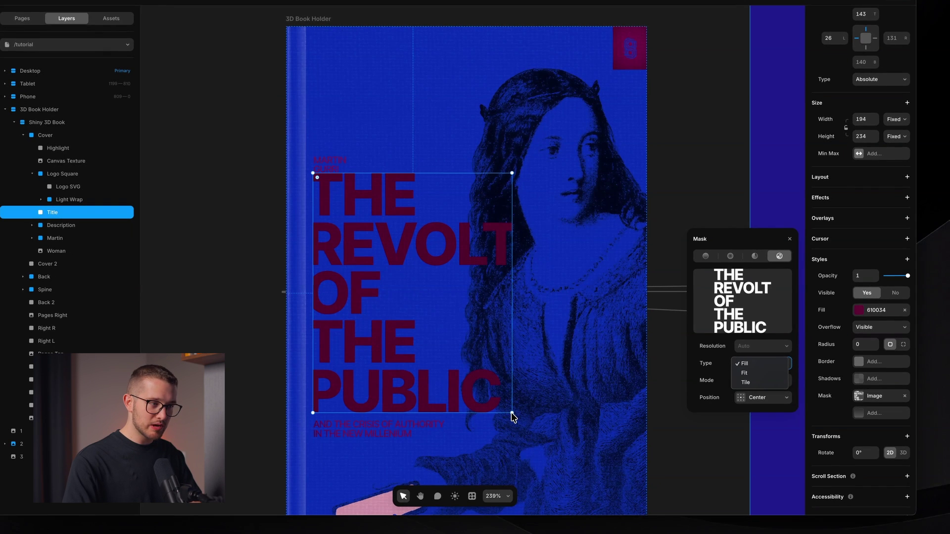
click(512, 412)
drag(512, 412, 505, 390)
key(ctrl+z)
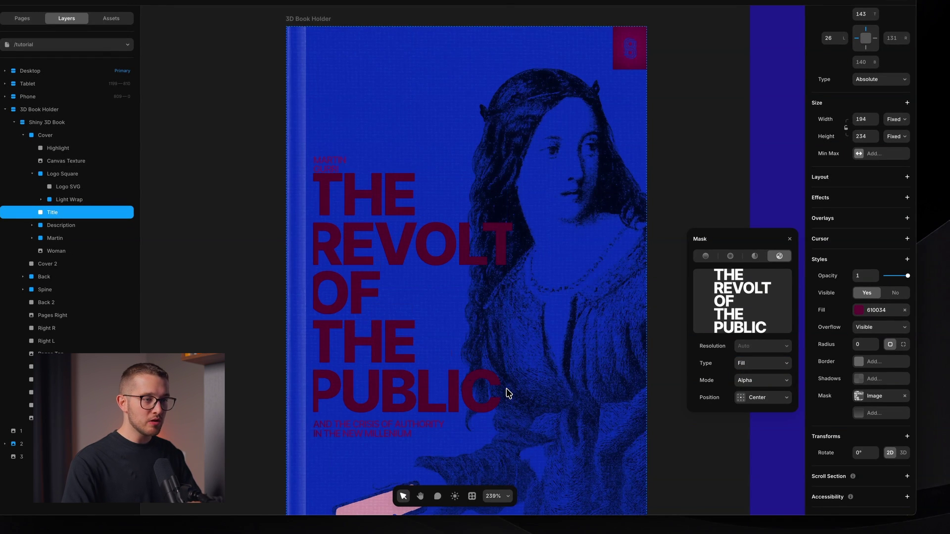
click(751, 364)
click(750, 374)
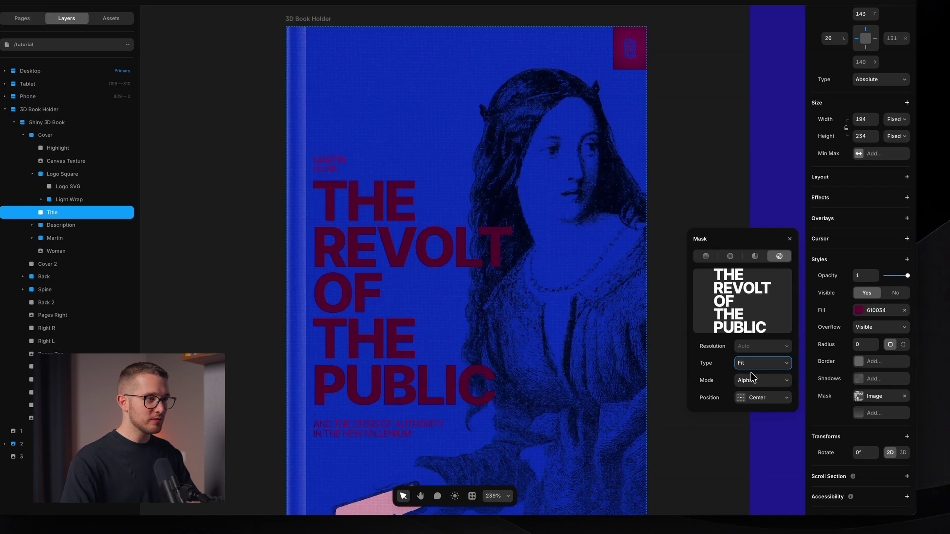
key(Escape)
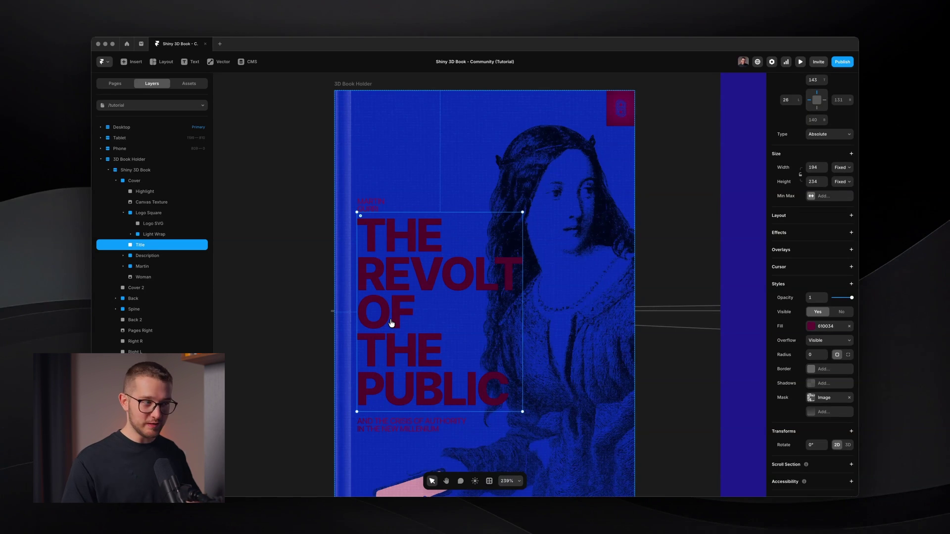
Draw a small frame over the word REVOLT, keeping it after a delete and undo
key(f)
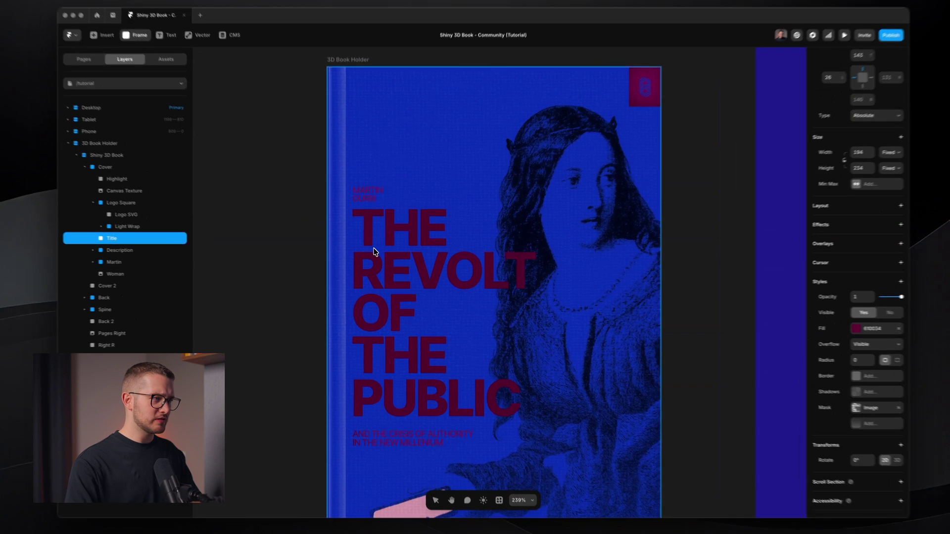
drag(377, 254, 463, 321)
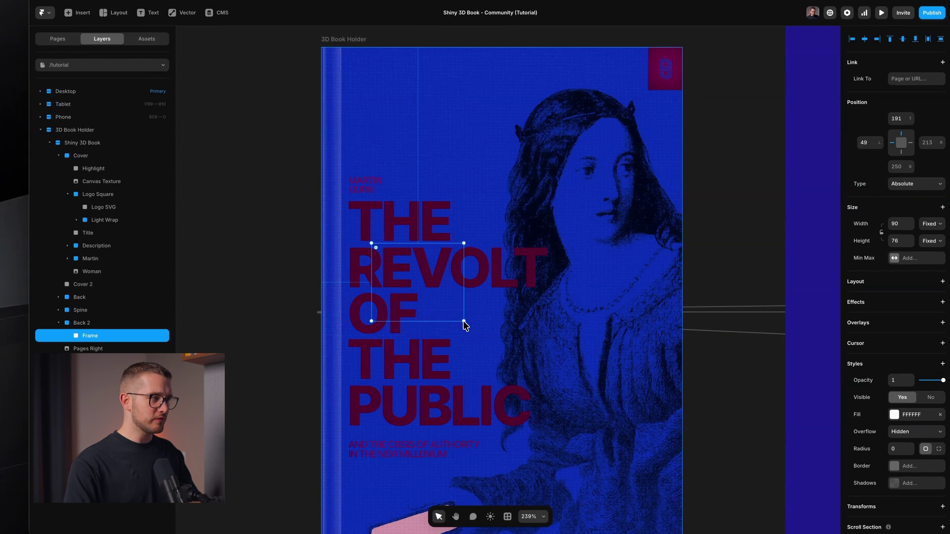
key(BackSpace)
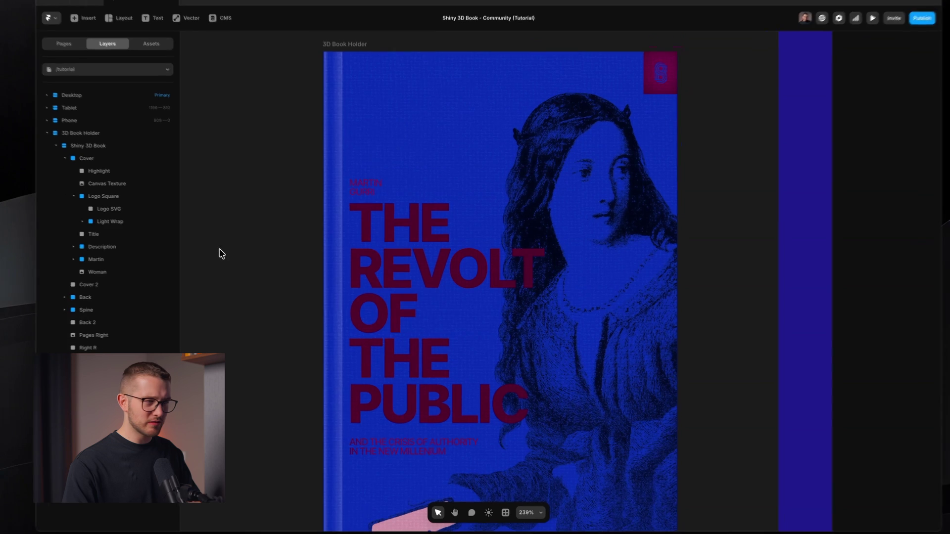
key(ctrl+z)
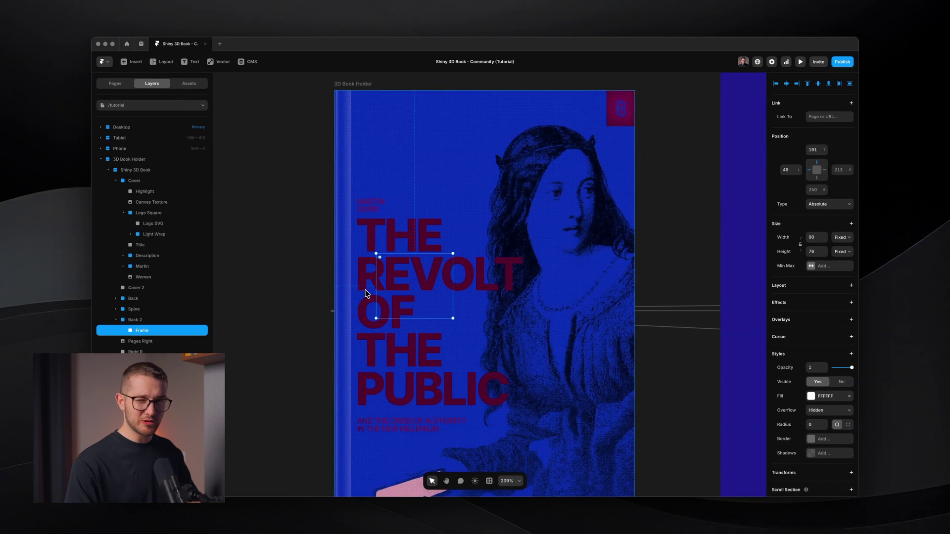
Launch the keystroke display app and dismiss its welcome window
key(super+space)
text(key)
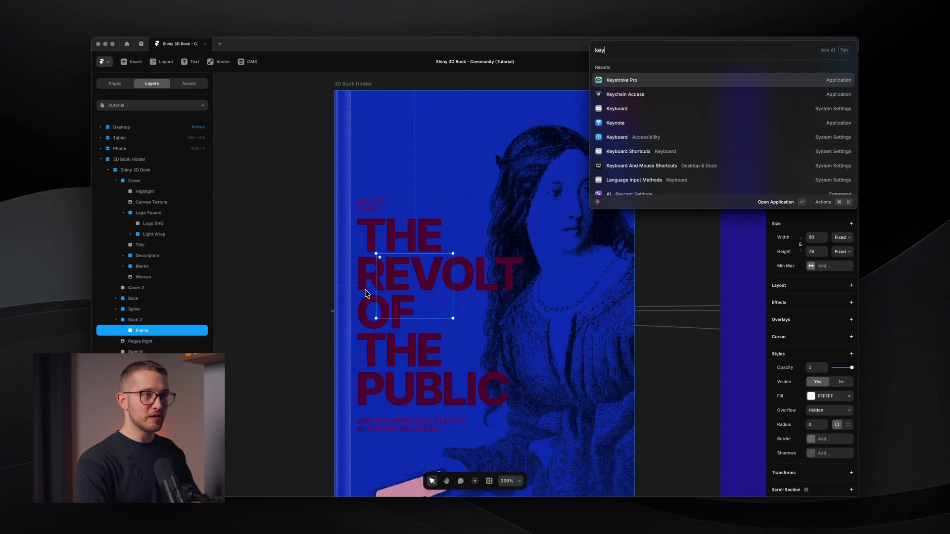
key(Return)
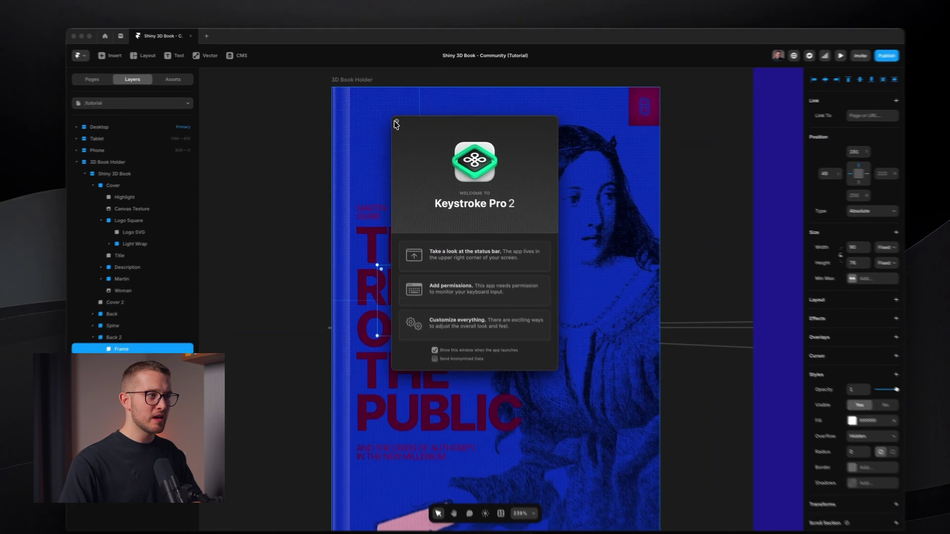
click(394, 121)
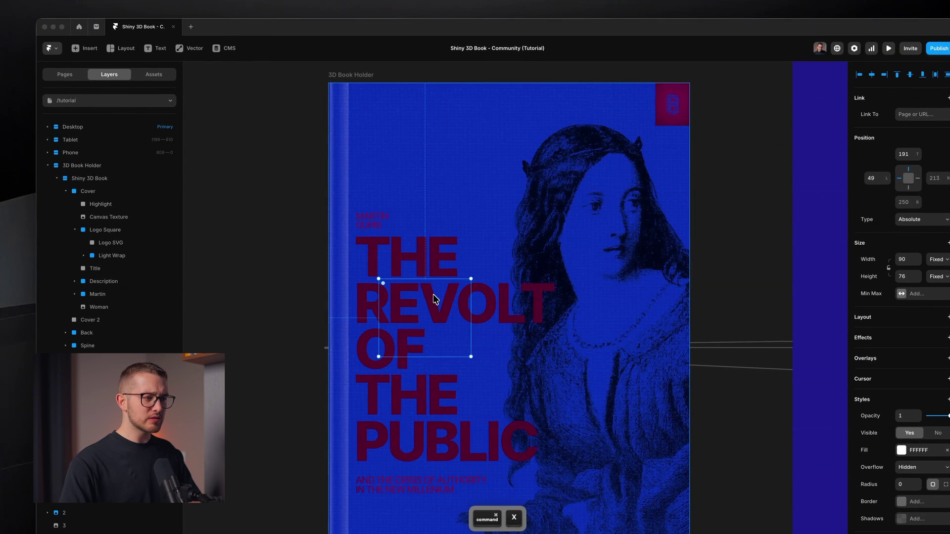
Move the new frame inside the Title layer with cut and paste
key(super+x)
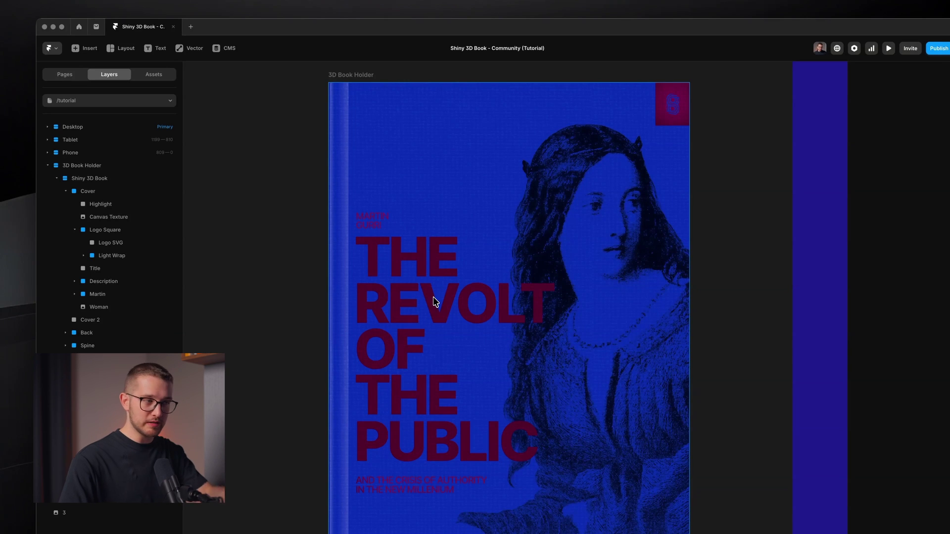
key(super+v)
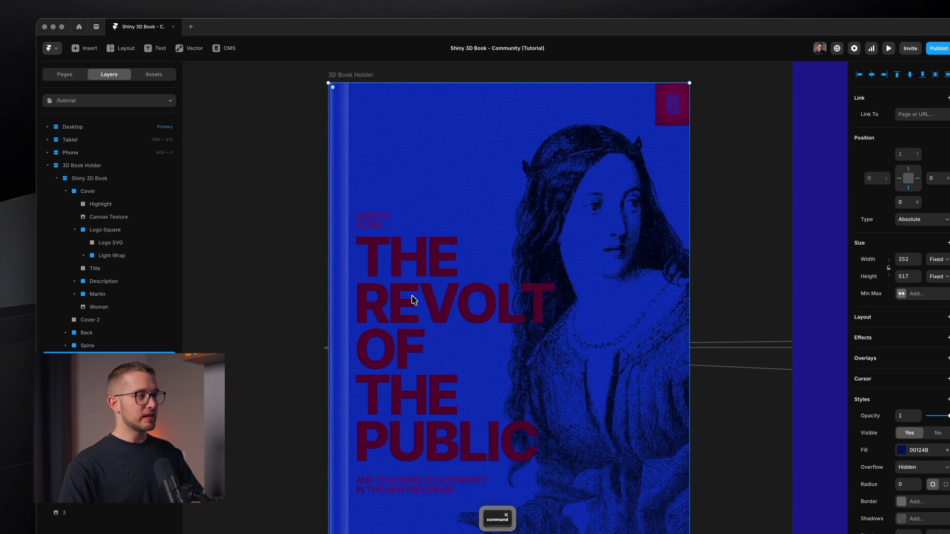
click(117, 269)
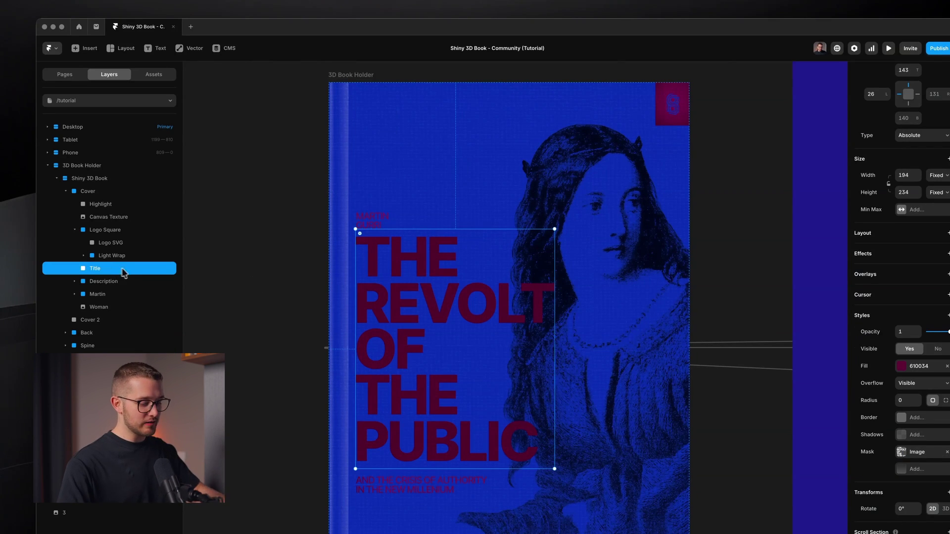
key(super+v)
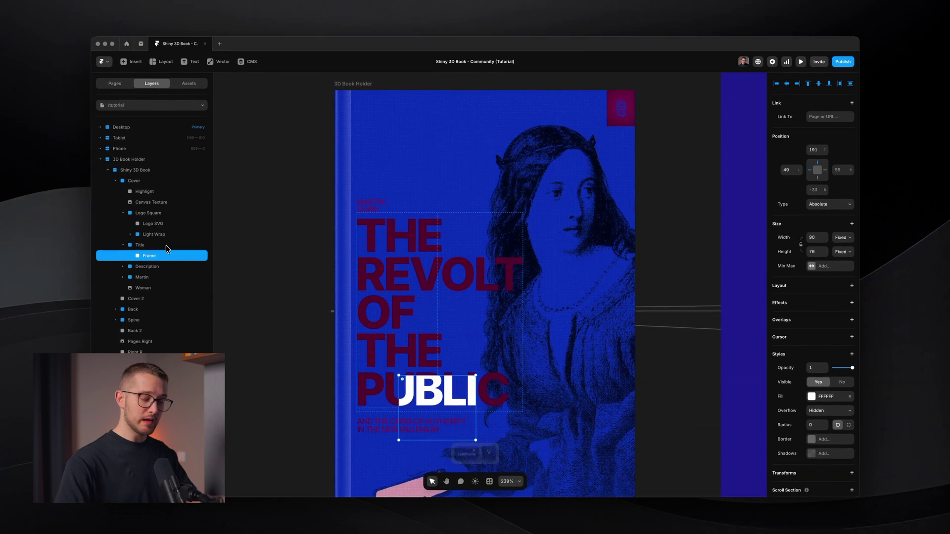
Nudge the white frame across the title letters into position
key(shift+Up)
key(shift+Up)
key(shift+Up)
key(shift+Up)
key(shift+Left)
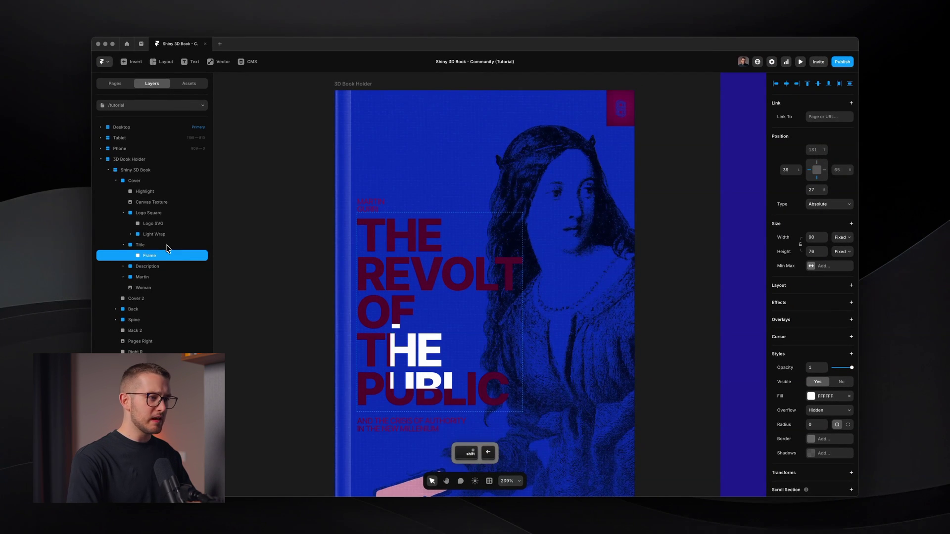
key(shift+Left)
key(shift+Up)
key(shift+Up)
key(shift+Up)
key(shift+Up)
key(shift+Up)
key(shift+Up)
key(shift+Up)
key(shift+Up)
key(shift+Up)
key(shift+Up)
key(shift+Up)
key(shift+Up)
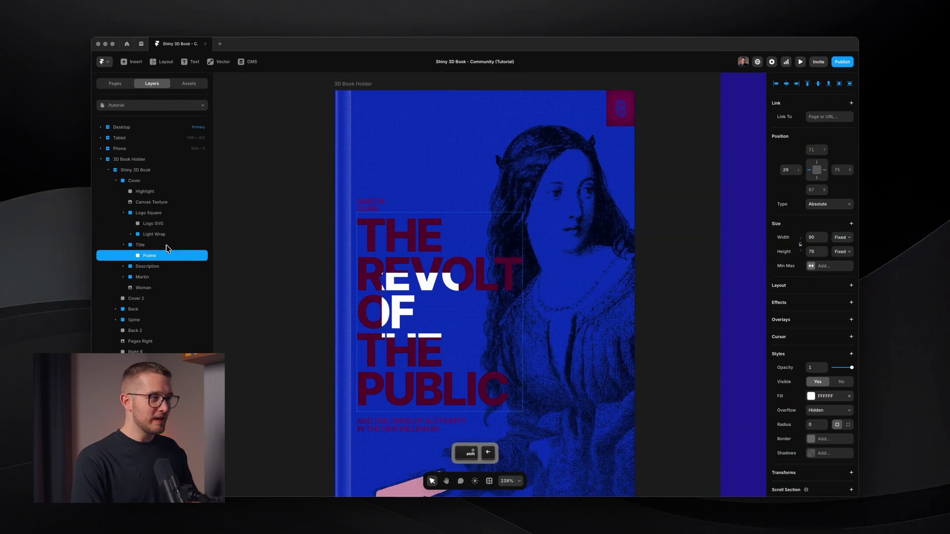
key(shift+Left)
key(shift+Left)
key(shift+Down)
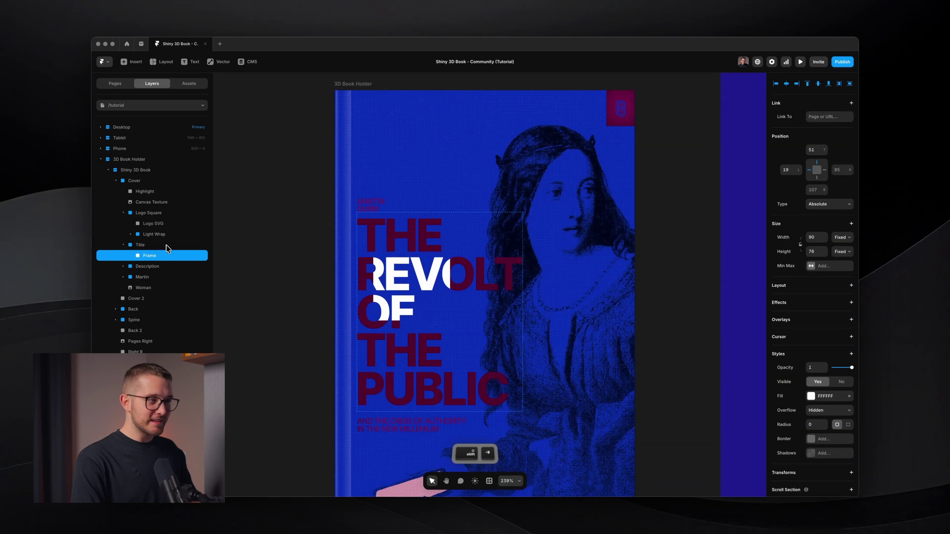
key(shift+Right)
key(shift+Right)
key(shift+Down)
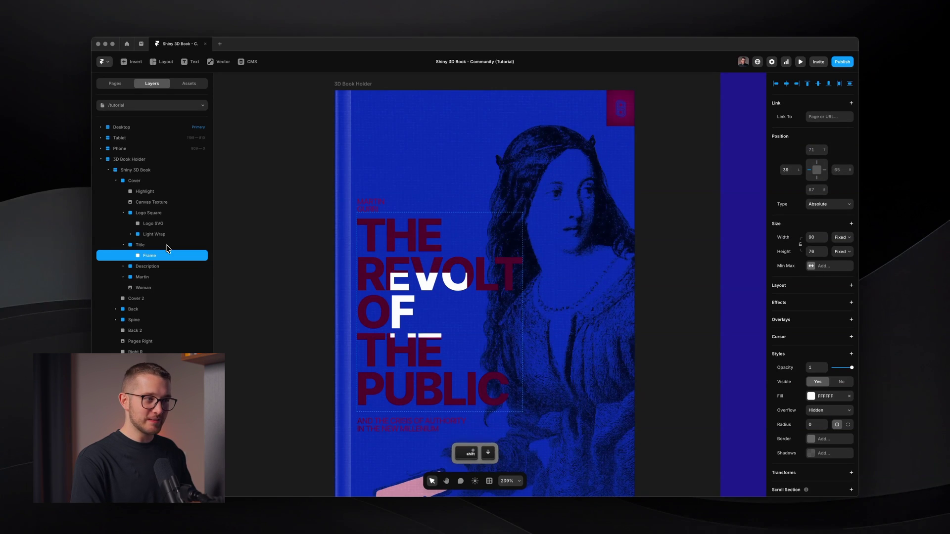
key(shift+Up)
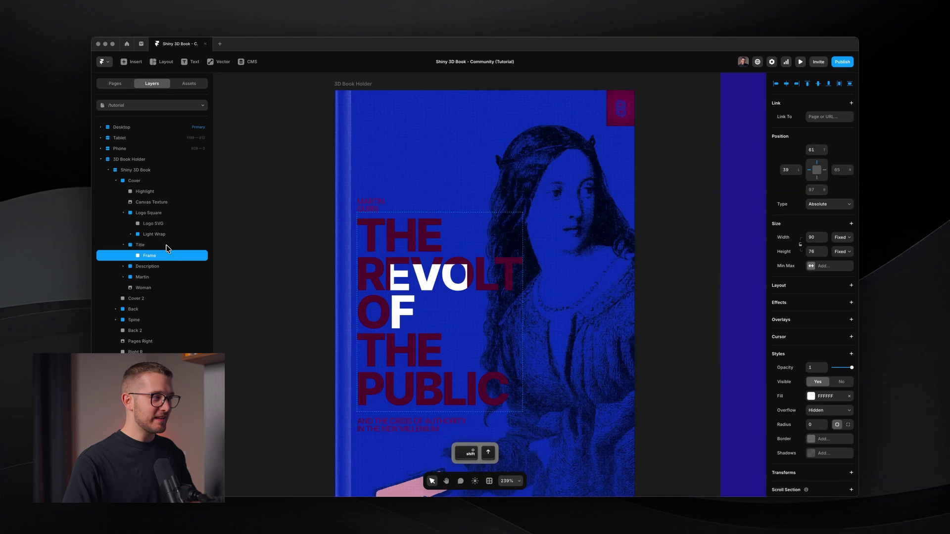
Enlarge the frame to about 436×430 to cover the title and rename it Light
scroll(467, 280, down, 5)
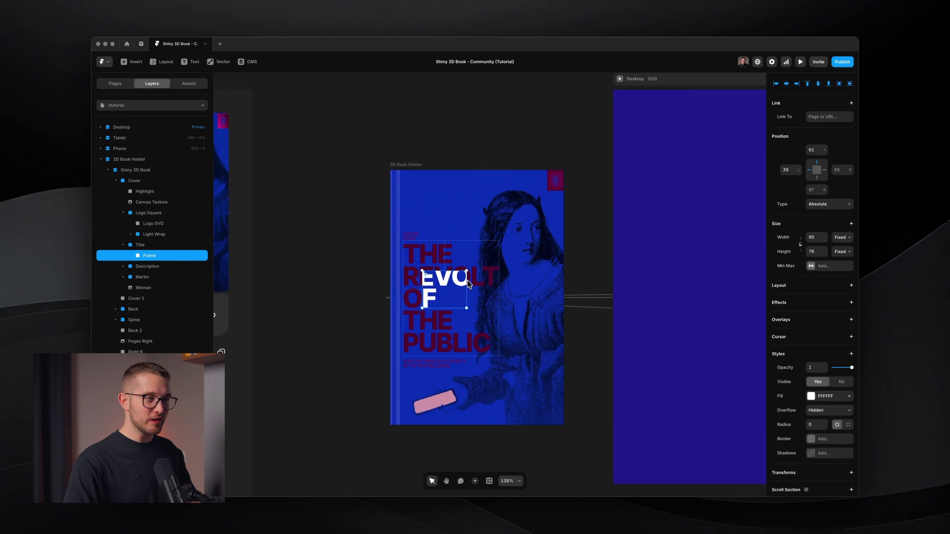
drag(467, 280, 558, 182)
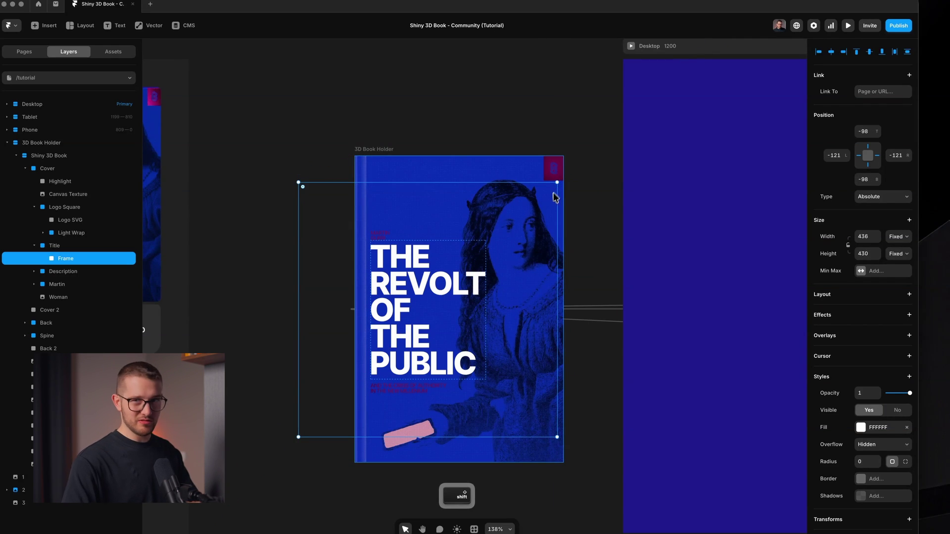
key(super+r)
text(Light)
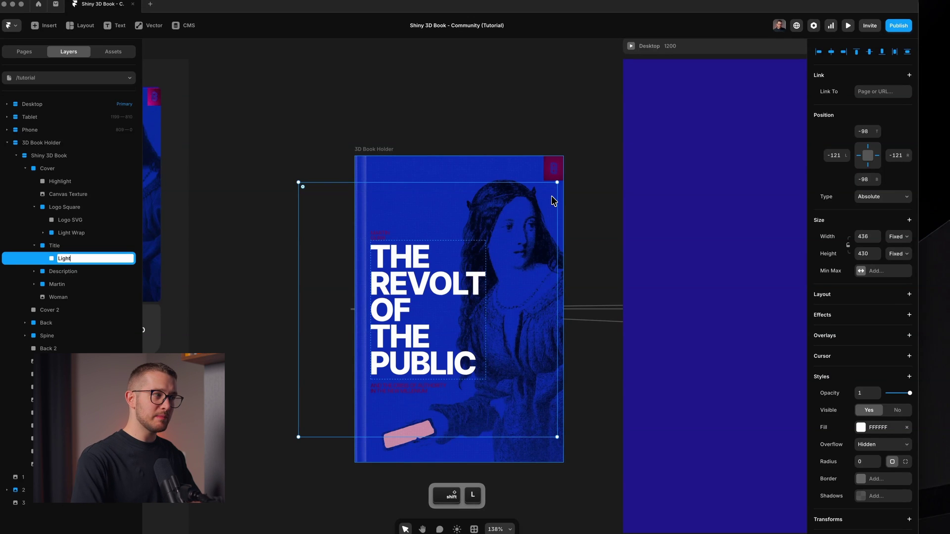
key(Return)
Change the Light frame's fill to a radial gradient
click(861, 428)
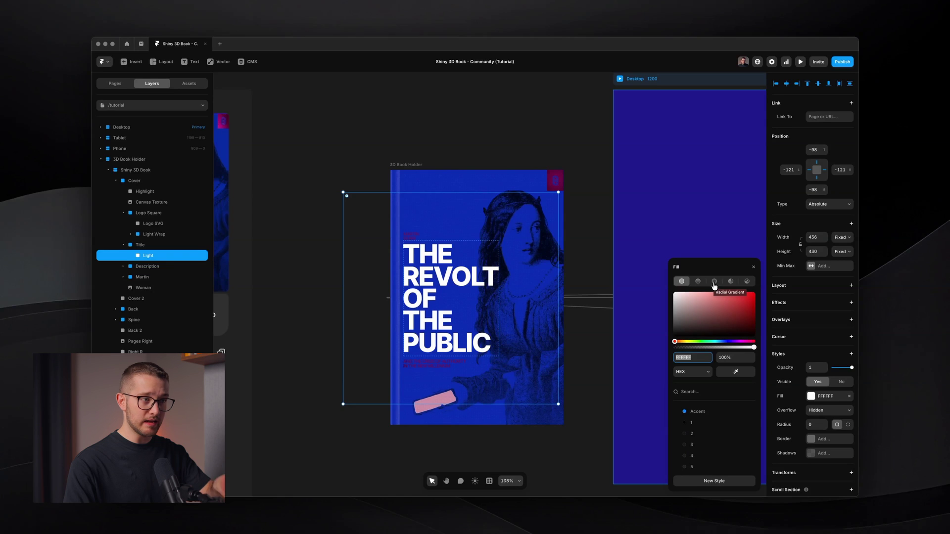
click(714, 282)
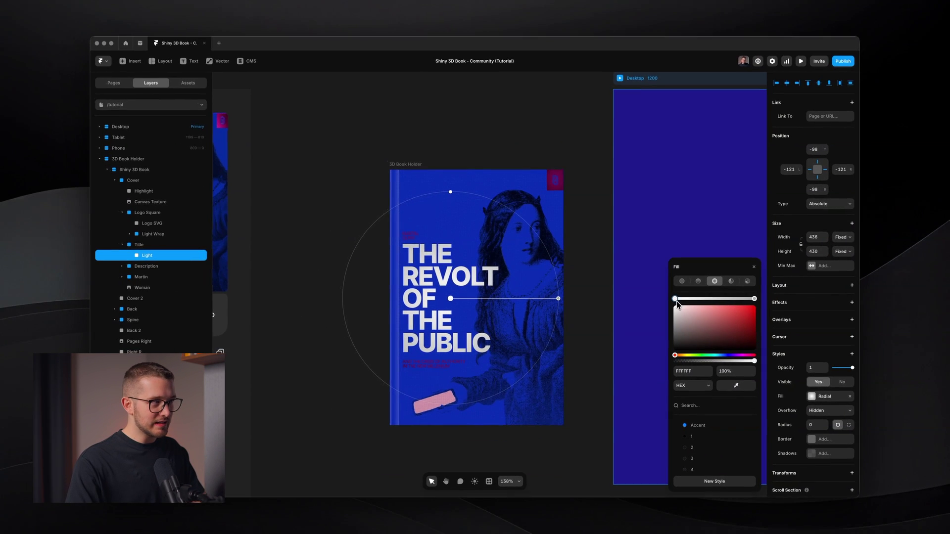
scroll(461, 263, left, 5)
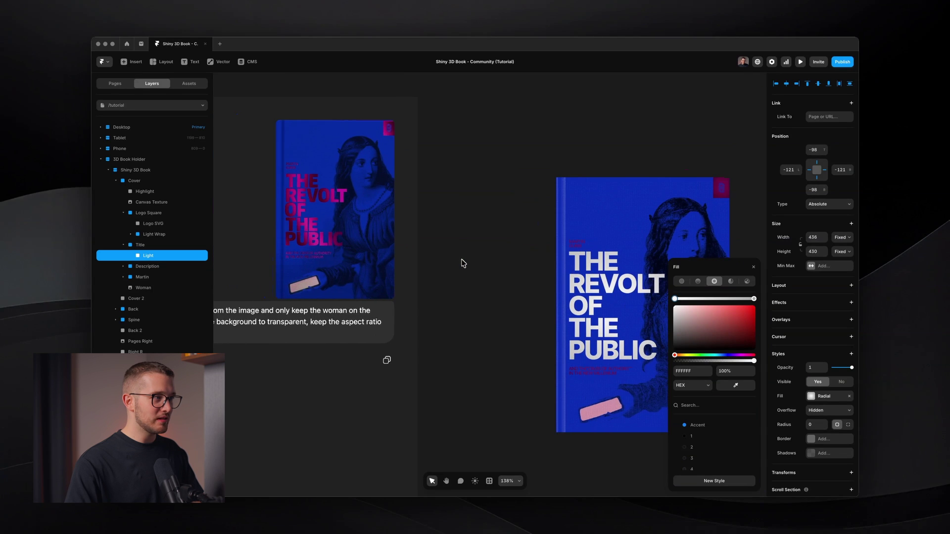
scroll(462, 263, up, 5)
Eyedrop the pink title colour from the cover into the first gradient stop
click(735, 385)
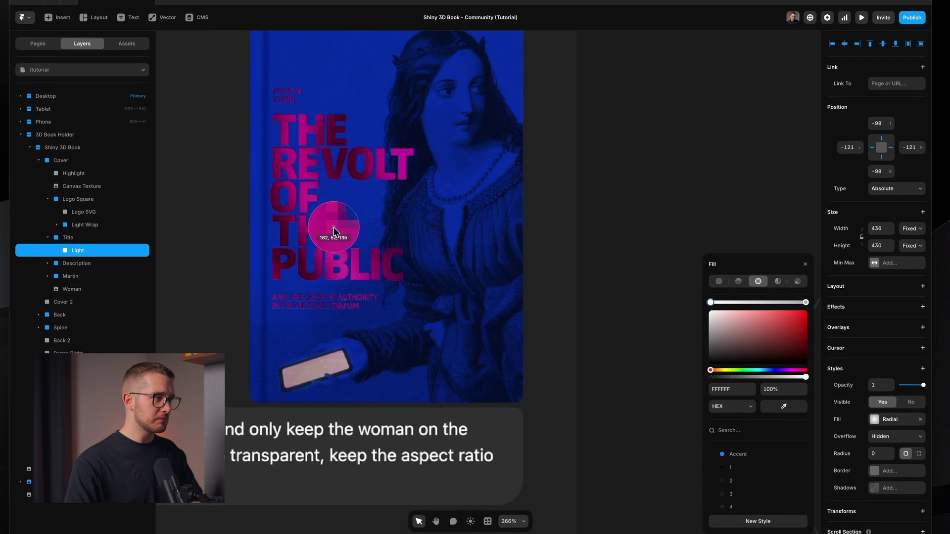
click(333, 230)
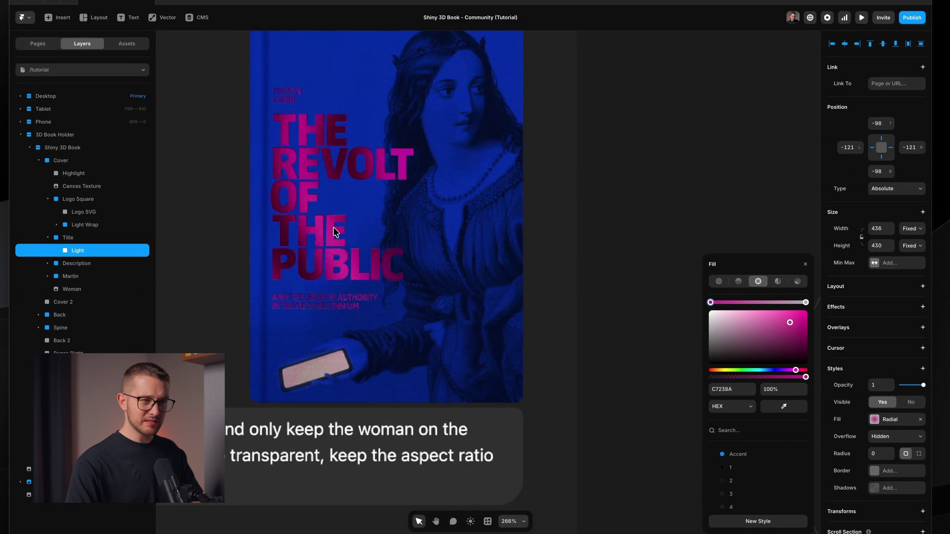
scroll(498, 280, right, 10)
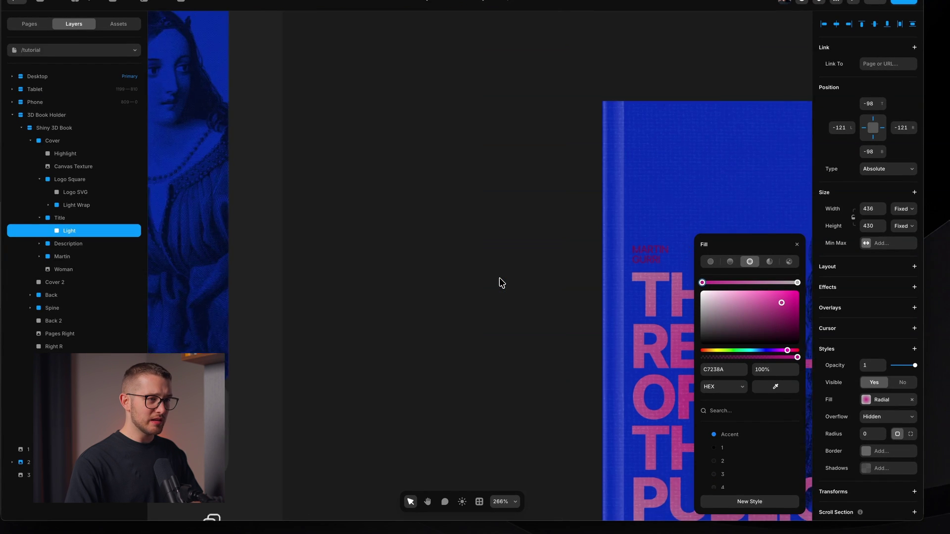
scroll(596, 289, left, 5)
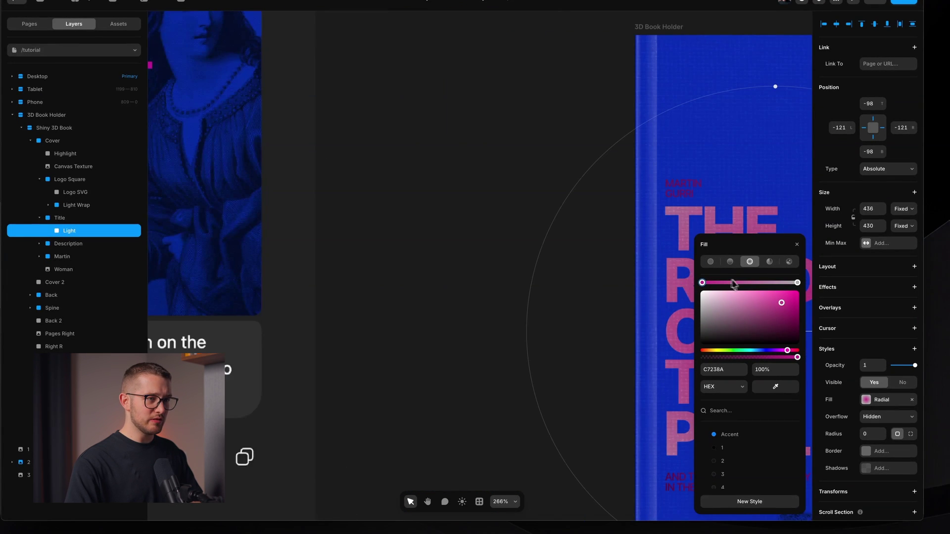
Add a second gradient stop and eyedrop dark maroon 40001E from the cover for it
click(736, 283)
scroll(631, 291, left, 8)
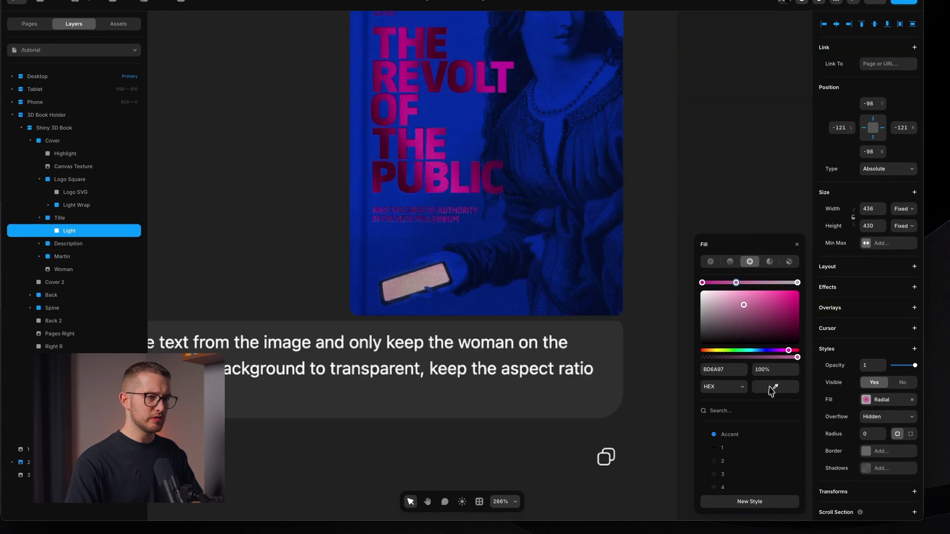
click(772, 389)
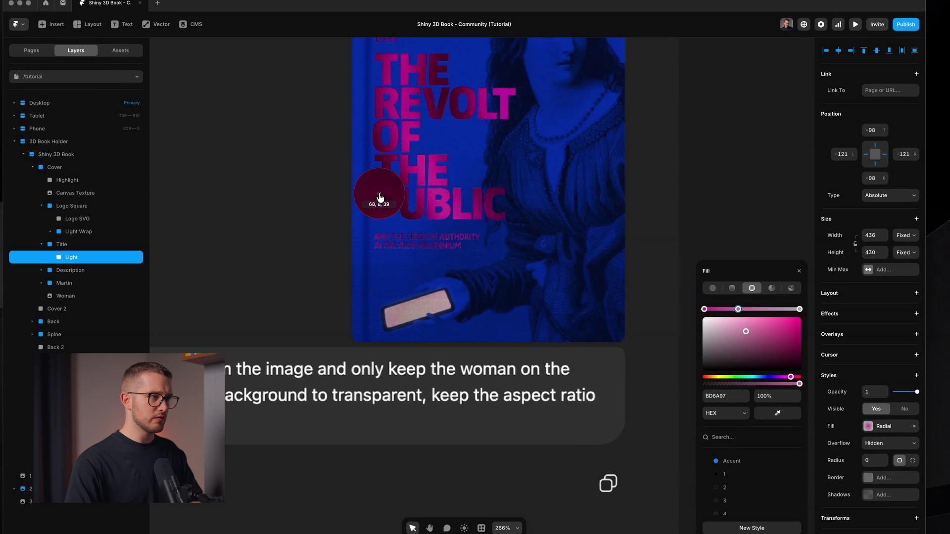
click(380, 198)
scroll(475, 274, right, 10)
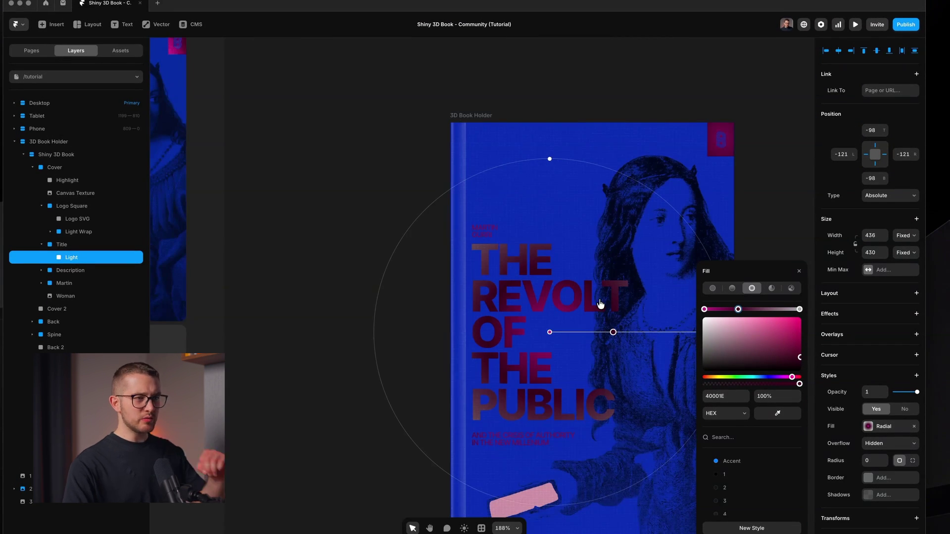
Brighten the first stop to E3299F pink and move the dark stop toward the centre
click(784, 330)
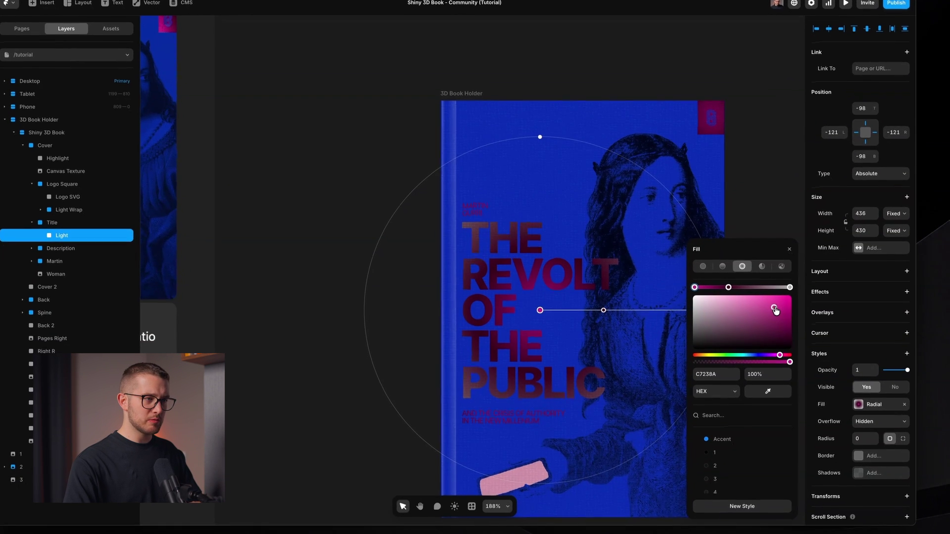
click(781, 319)
click(728, 286)
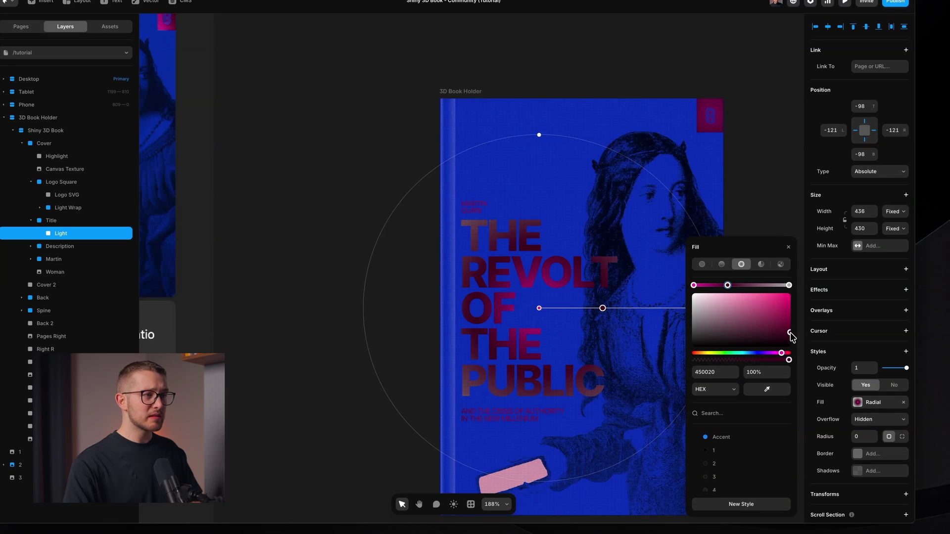
drag(727, 286, 716, 286)
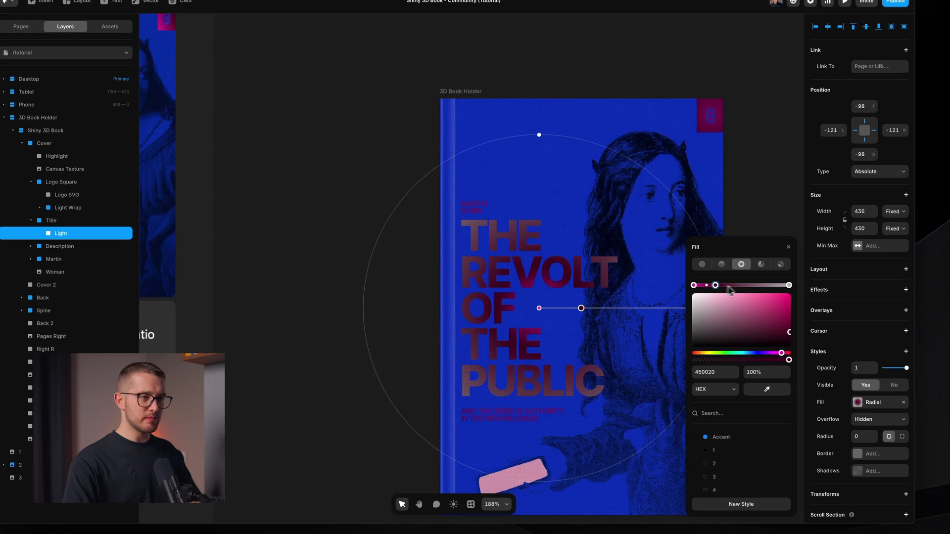
Add a third gradient stop coloured E3299F pink
click(734, 286)
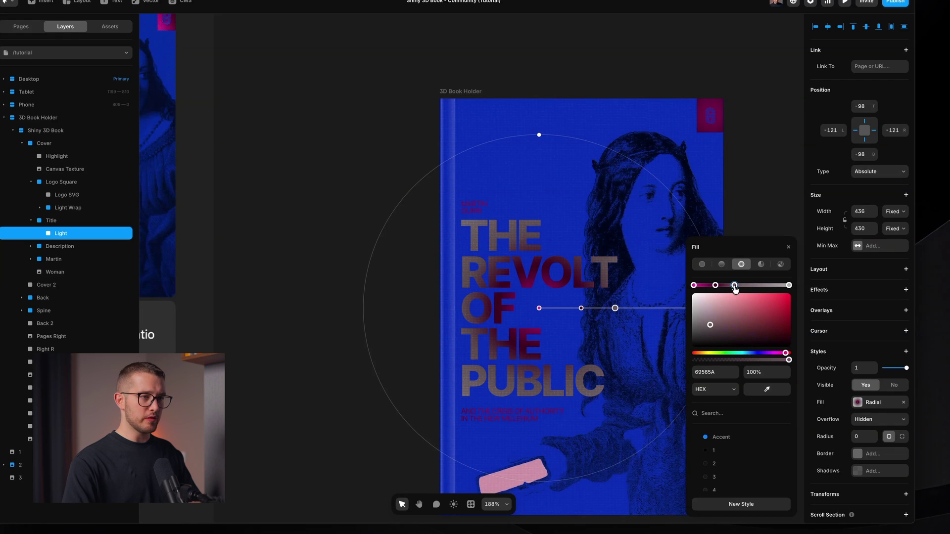
click(718, 372)
key(super+c)
click(735, 285)
key(super+v)
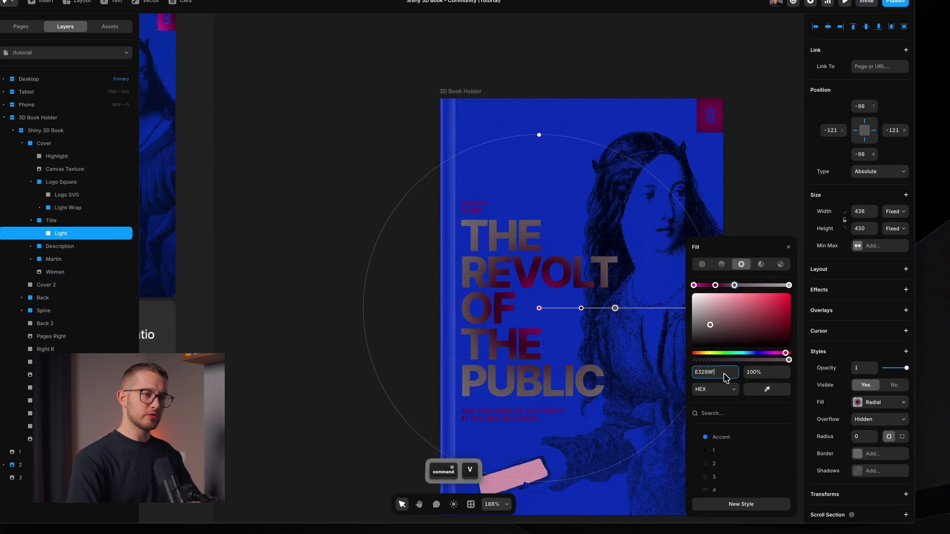
key(Return)
Add a fourth gradient stop coloured with the dark maroon
click(758, 286)
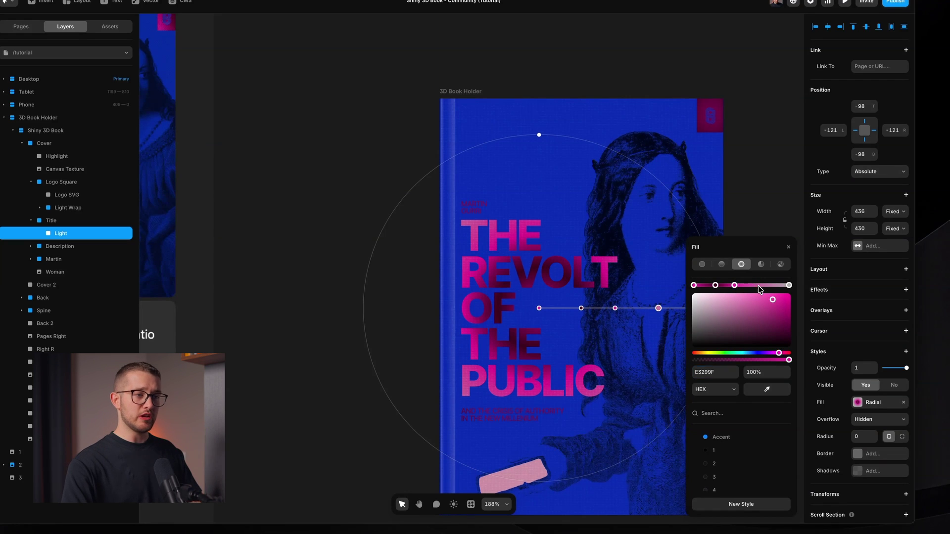
click(715, 286)
click(715, 371)
key(super+c)
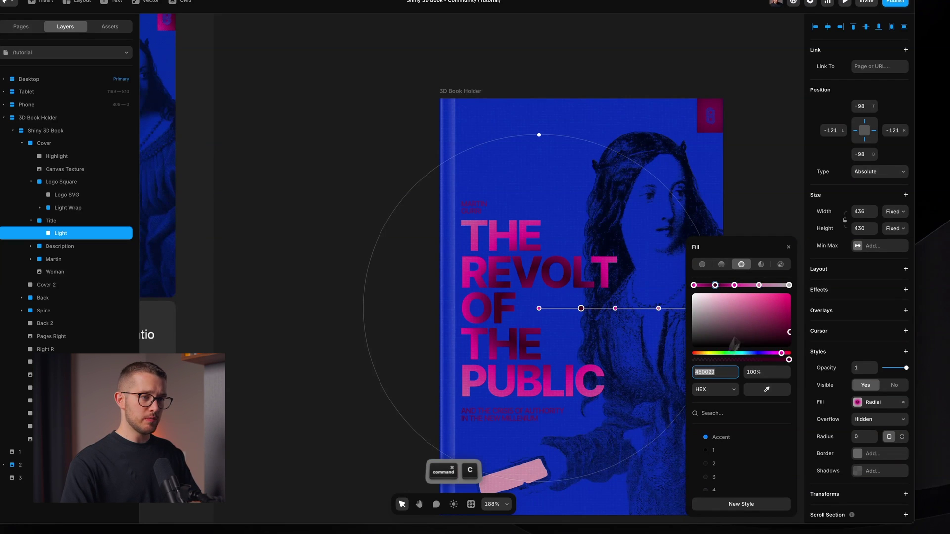
click(759, 287)
click(716, 372)
key(super+v)
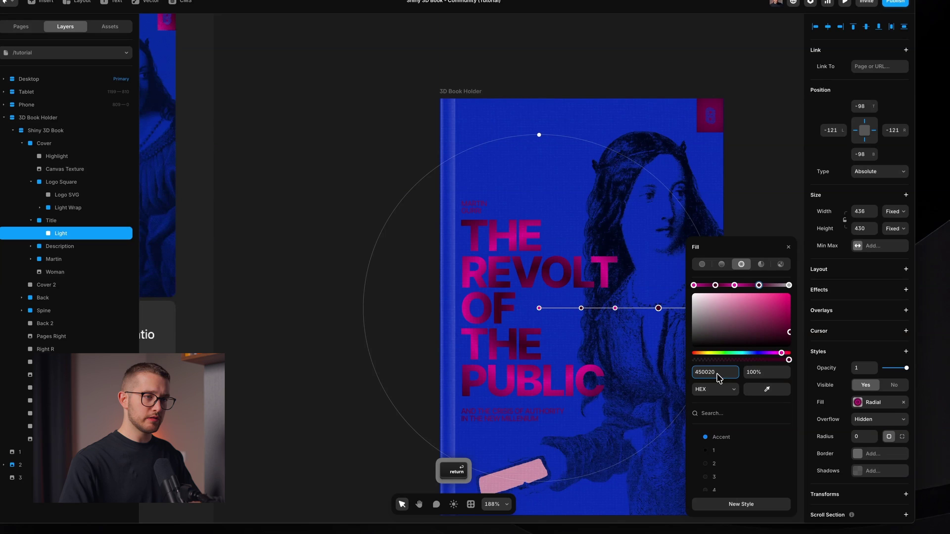
Set the last gradient stop to E3299F pink
click(788, 286)
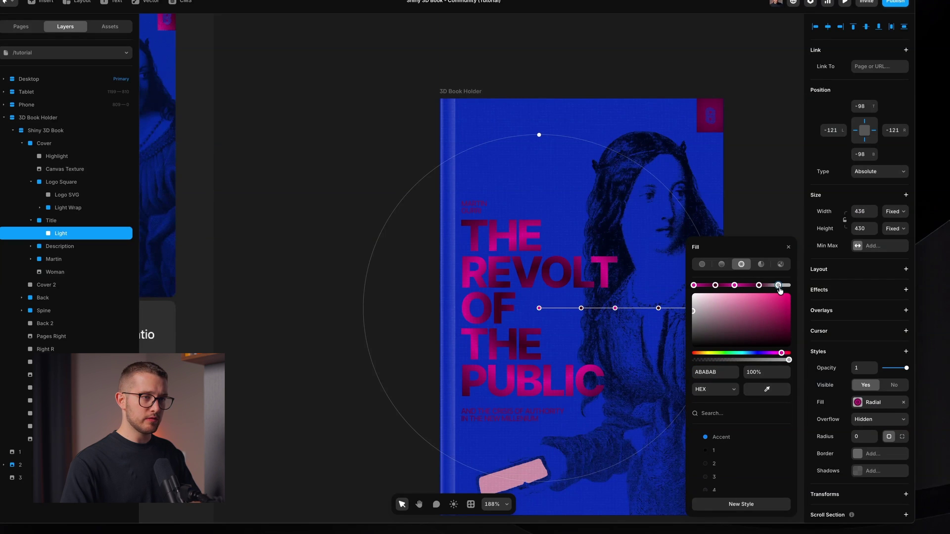
click(734, 286)
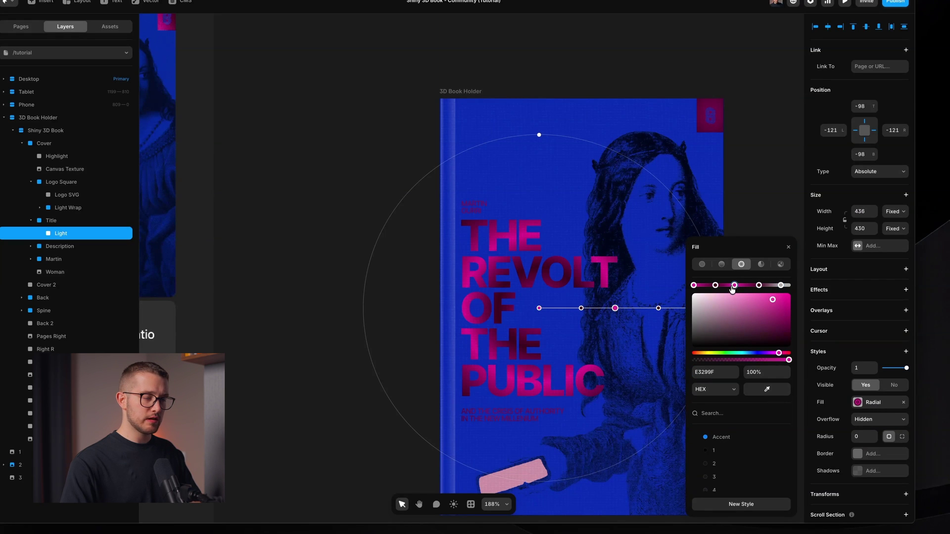
click(724, 374)
key(super+c)
click(781, 286)
click(720, 372)
key(super+v)
key(Return)
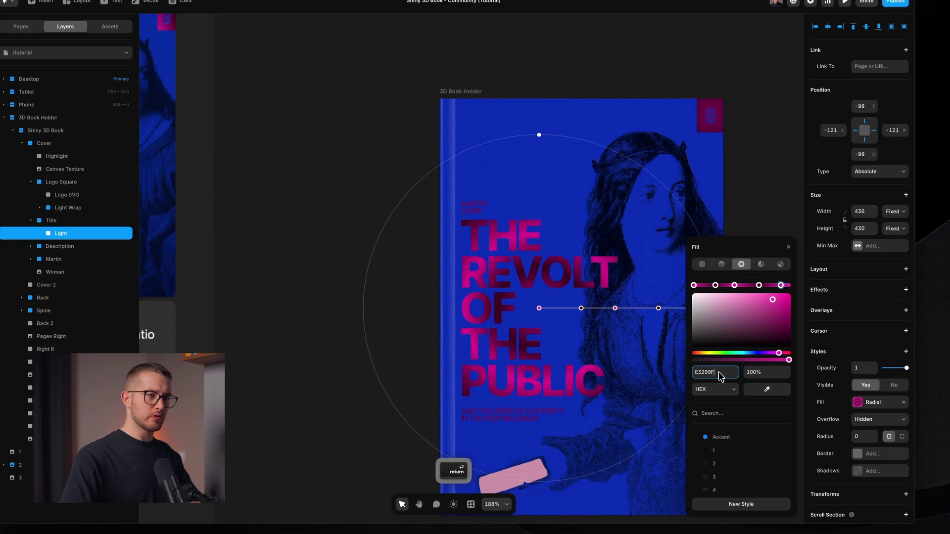
Shift the pink third stop outward and change the last stop to 450020 maroon
click(715, 285)
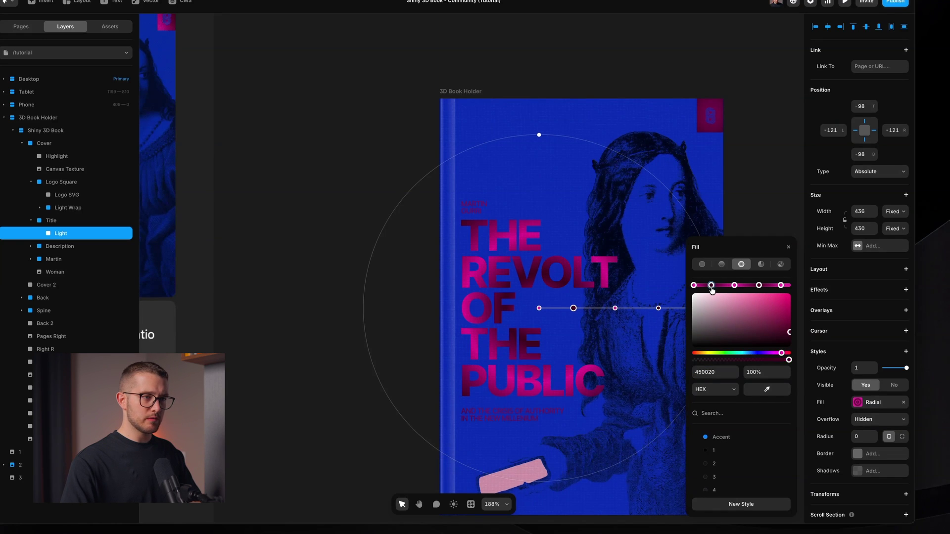
drag(734, 286, 748, 286)
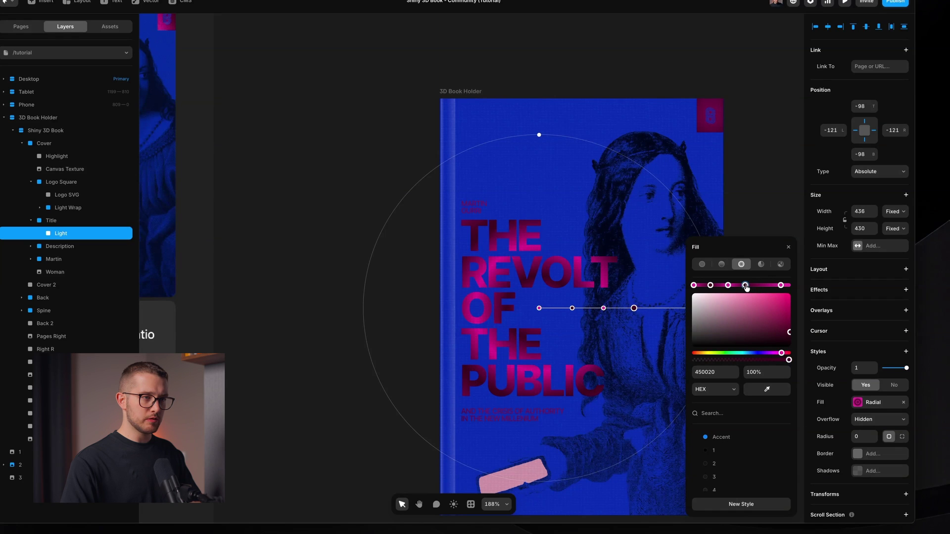
click(781, 286)
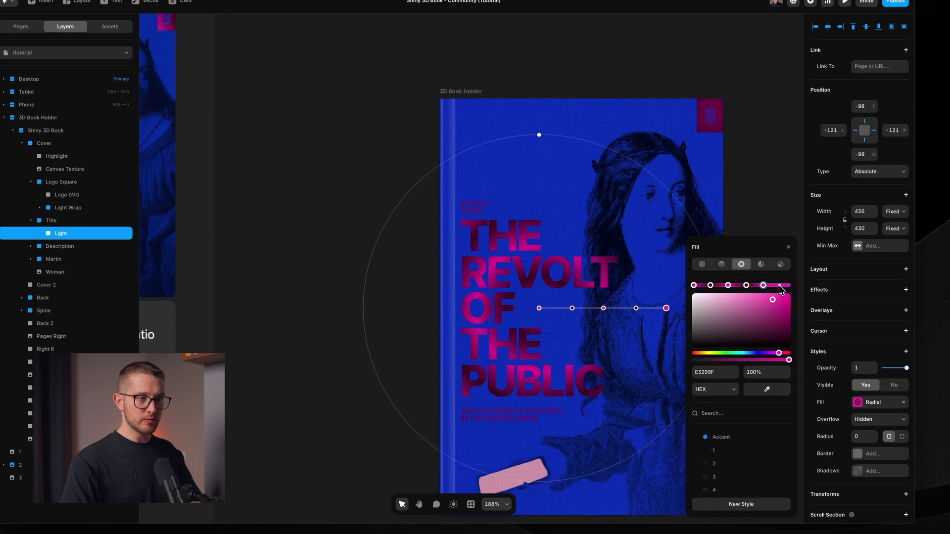
click(745, 286)
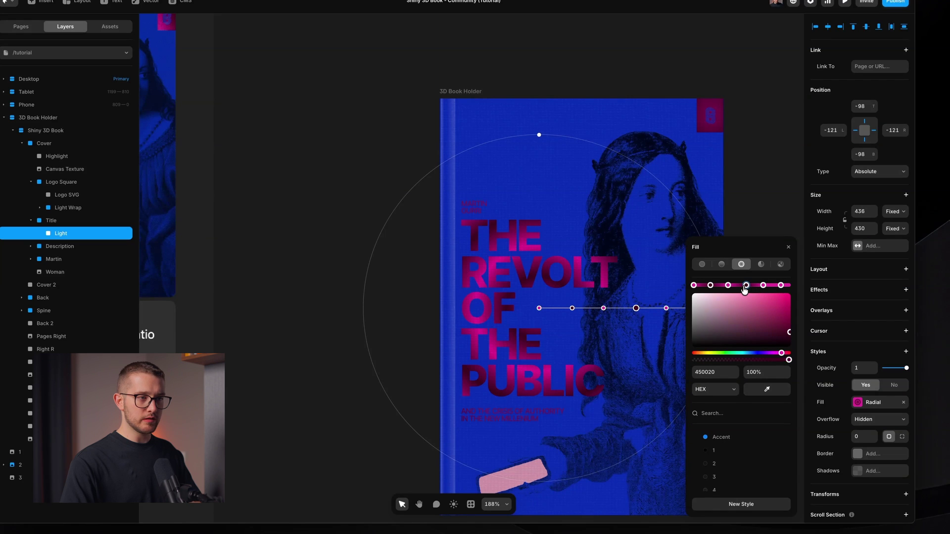
click(718, 376)
key(super+a)
click(781, 285)
key(super+v)
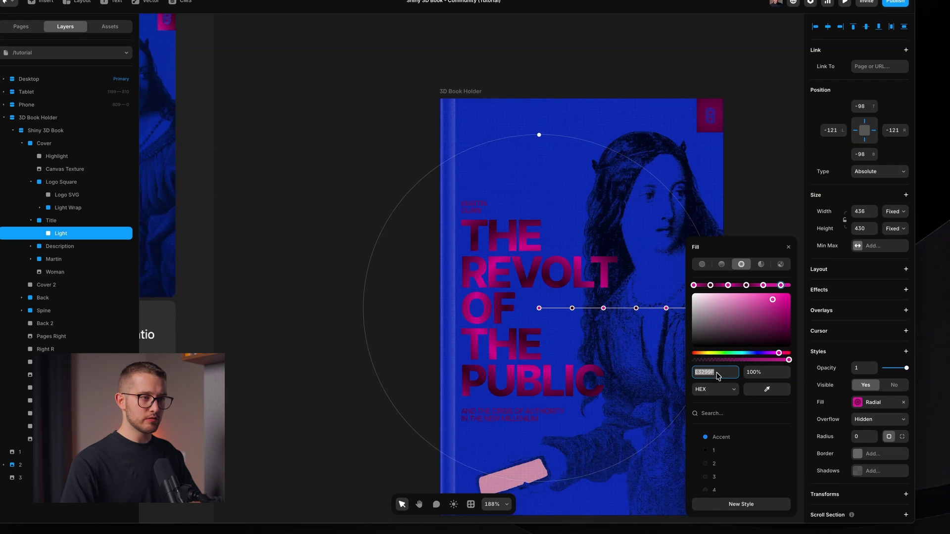
key(Return)
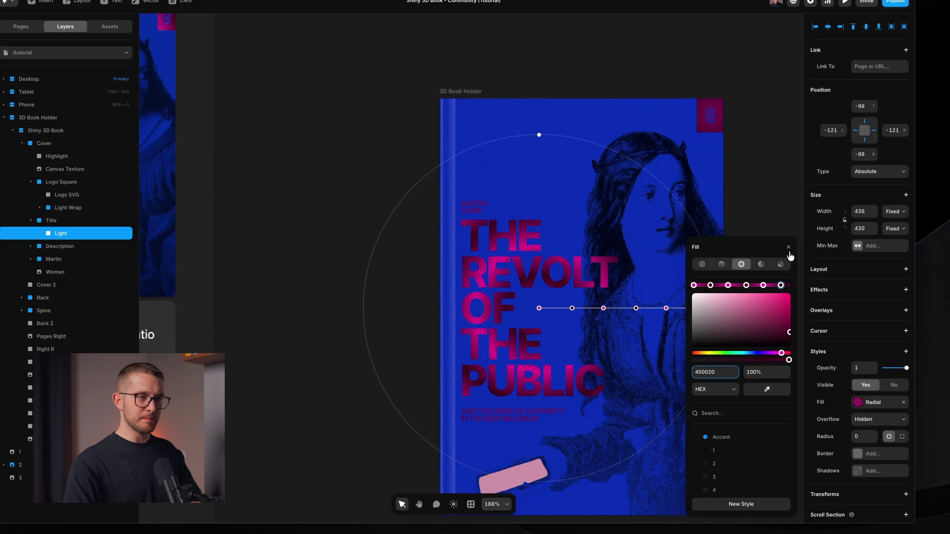
Enlarge the Light layer proportionally to 552×544 and nudge it sideways
click(789, 252)
scroll(606, 339, down, 5)
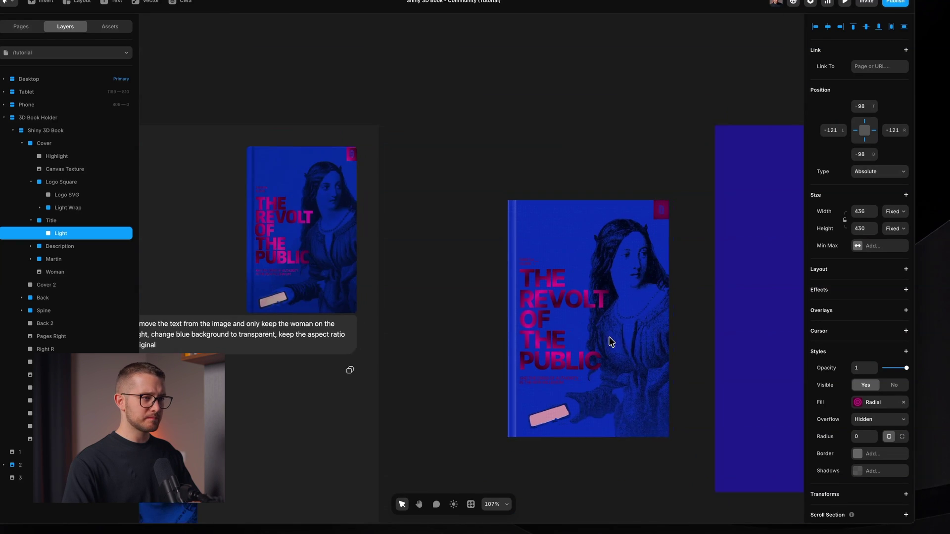
drag(638, 290, 667, 295)
key(shift)
key(shift+Left)
key(shift+Left)
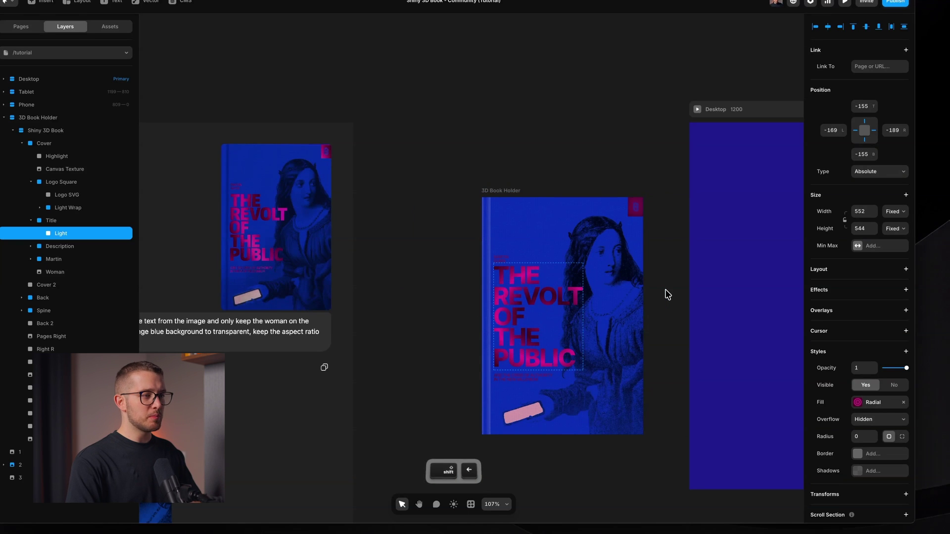
key(shift+Left)
key(shift+Left)
key(shift+Left)
key(shift+Left)
key(shift+Left)
key(shift+Left)
key(shift+Left)
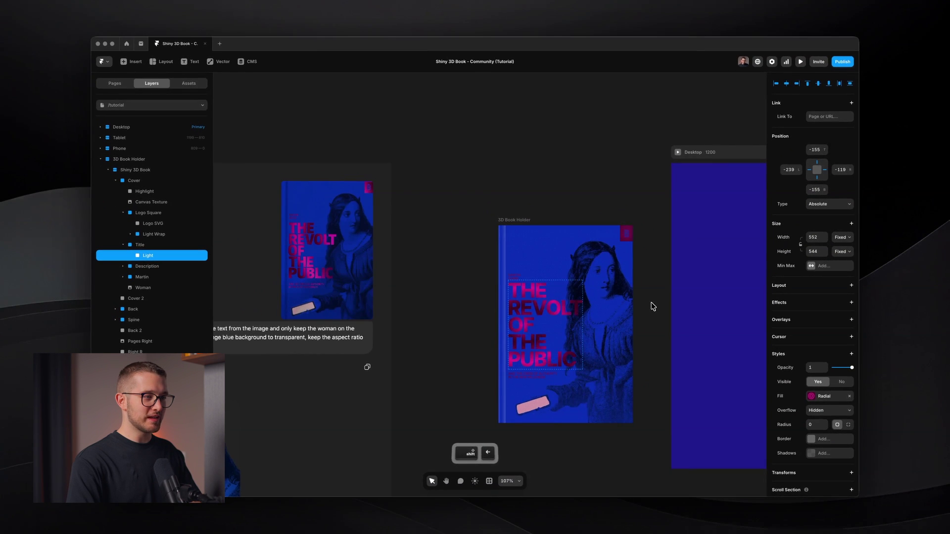
key(shift+Right)
key(shift+Right)
key(shift+Right)
key(shift+Right)
key(shift+Right)
key(shift+Right)
key(shift+Right)
key(shift+Right)
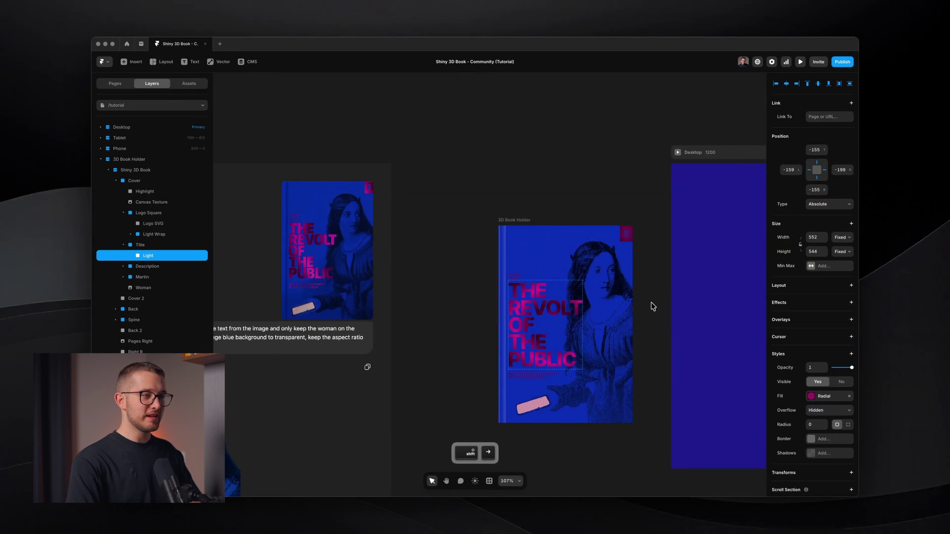
key(shift+Left)
Enlarge the Light layer to about 874×861 and adjust the glow horizontally
scroll(653, 306, down, 5)
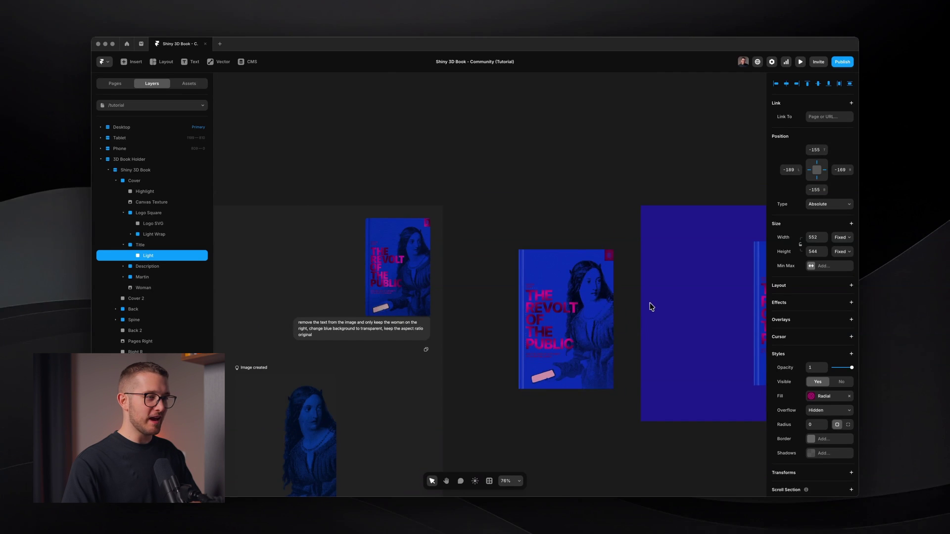
drag(622, 319, 682, 307)
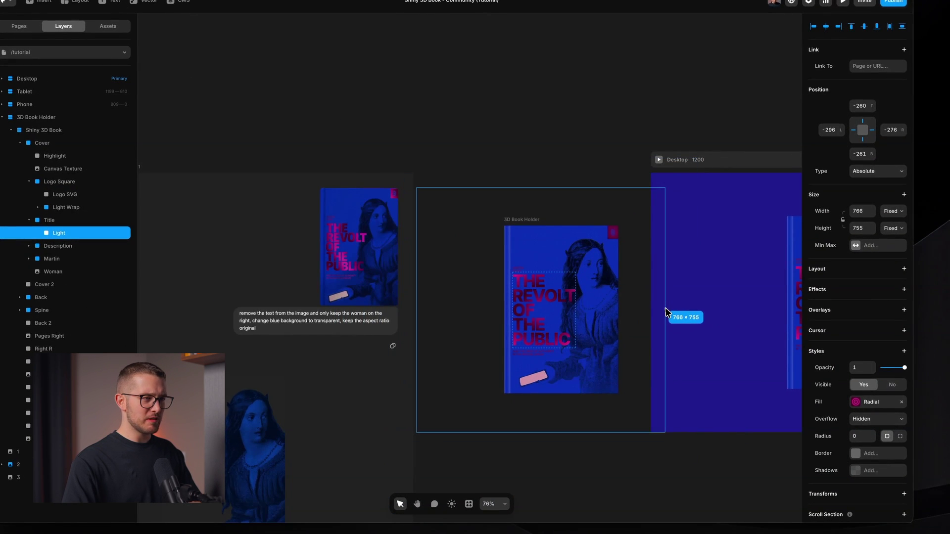
key(shift+Right)
key(shift+Right)
key(shift+Right)
key(shift+Right)
key(shift+Right)
key(shift+Right)
key(shift+Right)
key(shift+Right)
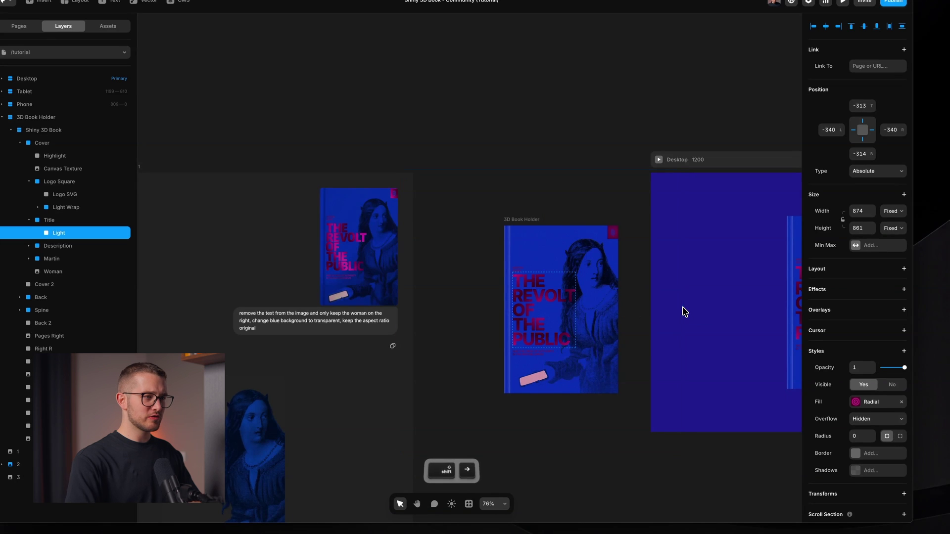
key(shift+Right)
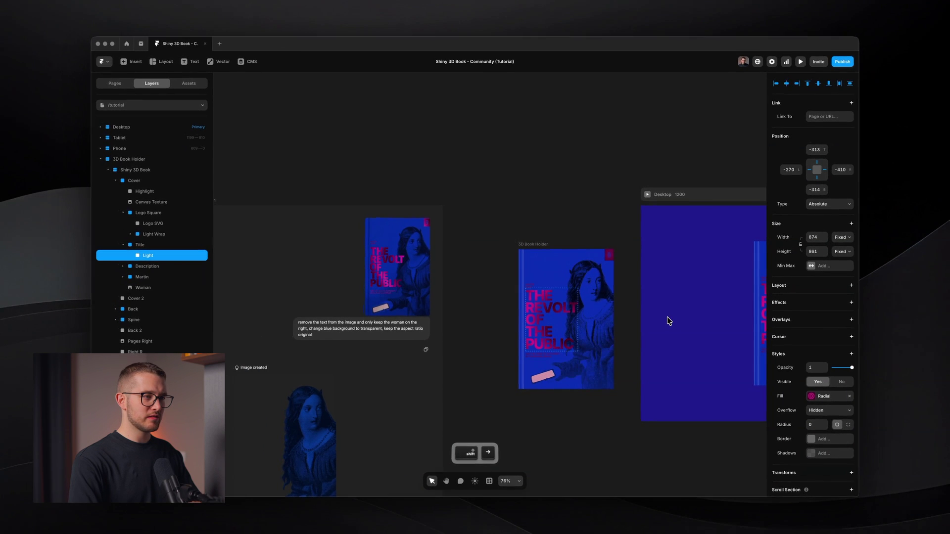
key(shift+Left)
key(shift+Left)
key(shift+Left)
key(shift+Left)
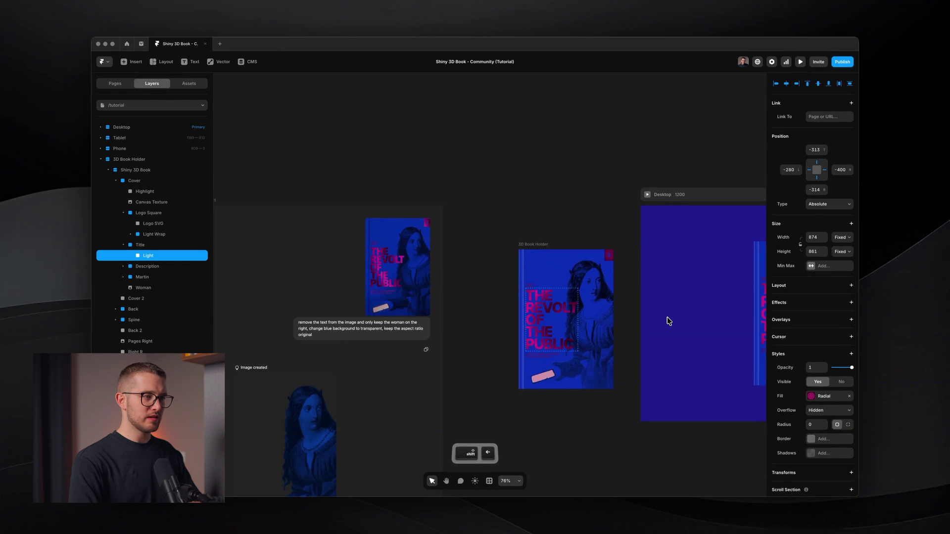
key(shift+Right)
scroll(625, 322, up, 5)
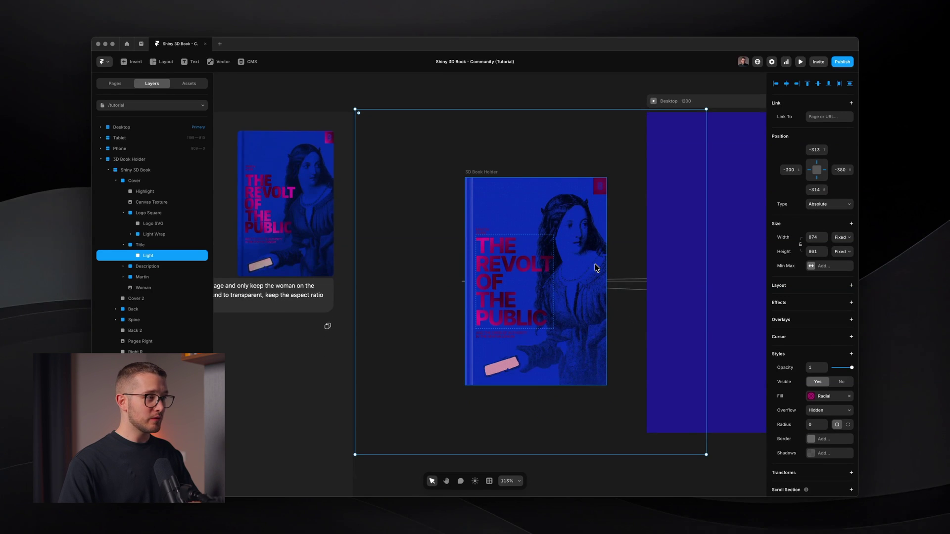
scroll(594, 263, down, 3)
scroll(332, 210, up, 5)
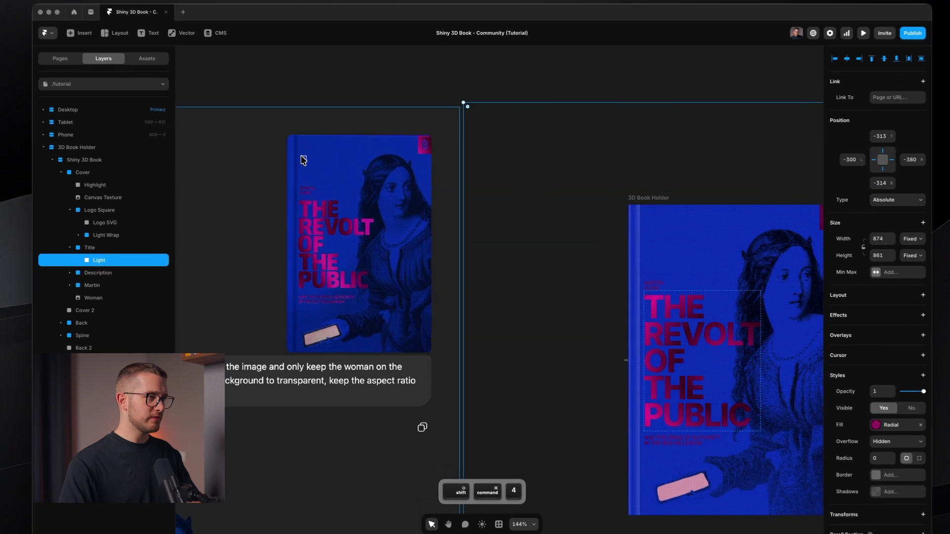
Nudge the glow up and right to offsets -343 top, -260 left
drag(321, 167, 451, 296)
scroll(452, 295, down, 3)
scroll(451, 296, right, 5)
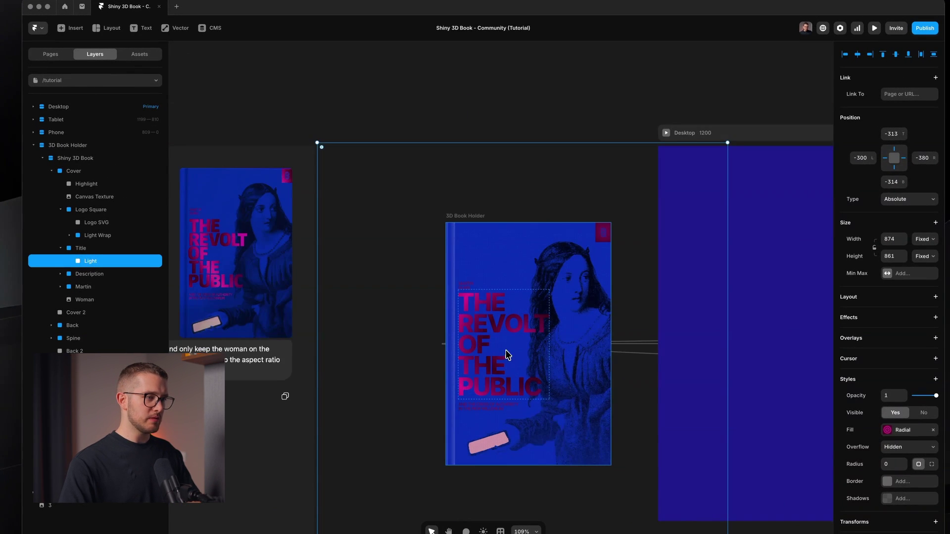
key(shift+Up)
key(shift+Up)
key(shift+Up)
key(shift+Up)
key(shift+Up)
key(shift+Up)
key(shift+Up)
key(shift+Up)
key(shift+Right)
key(shift+Right)
key(shift+Right)
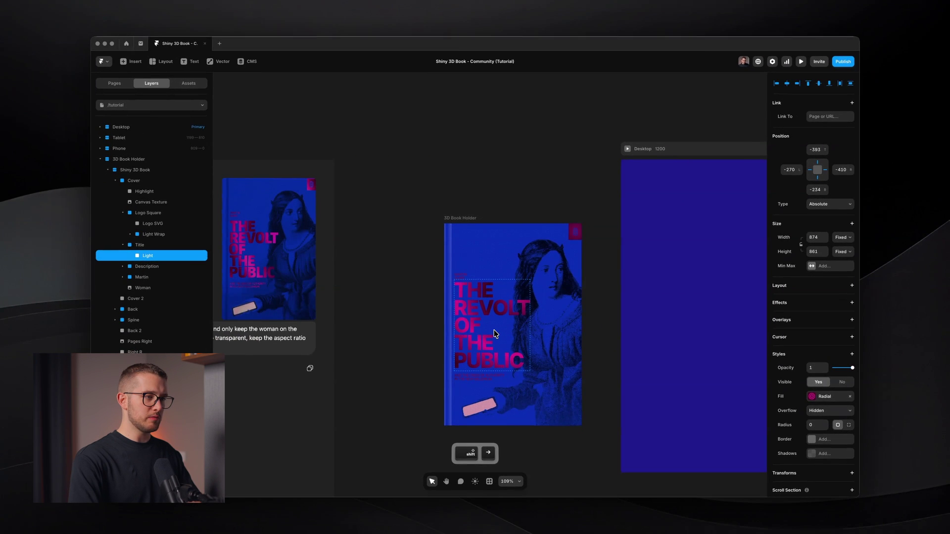
key(shift+Right)
key(shift+Down)
key(shift+Down)
key(shift+Down)
key(shift+Down)
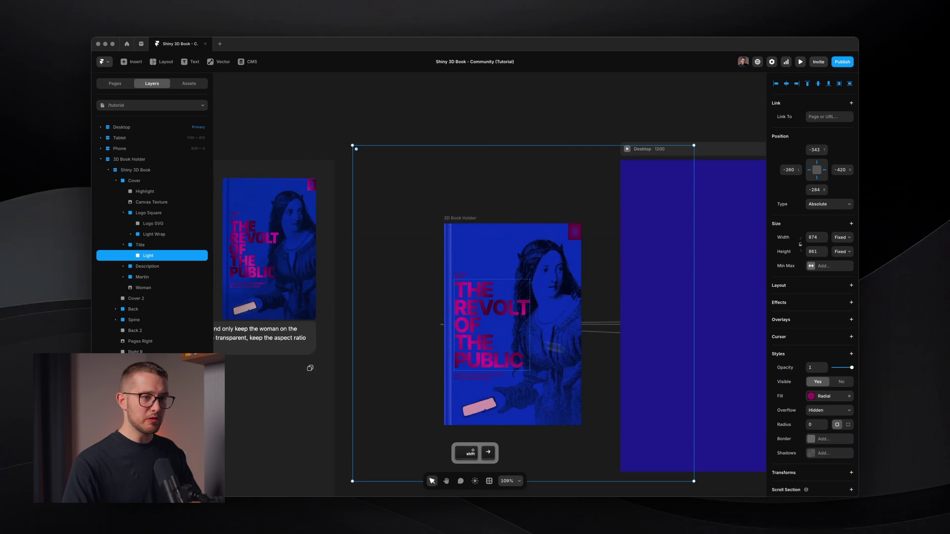
scroll(525, 332, down, 2)
scroll(526, 333, down, 3)
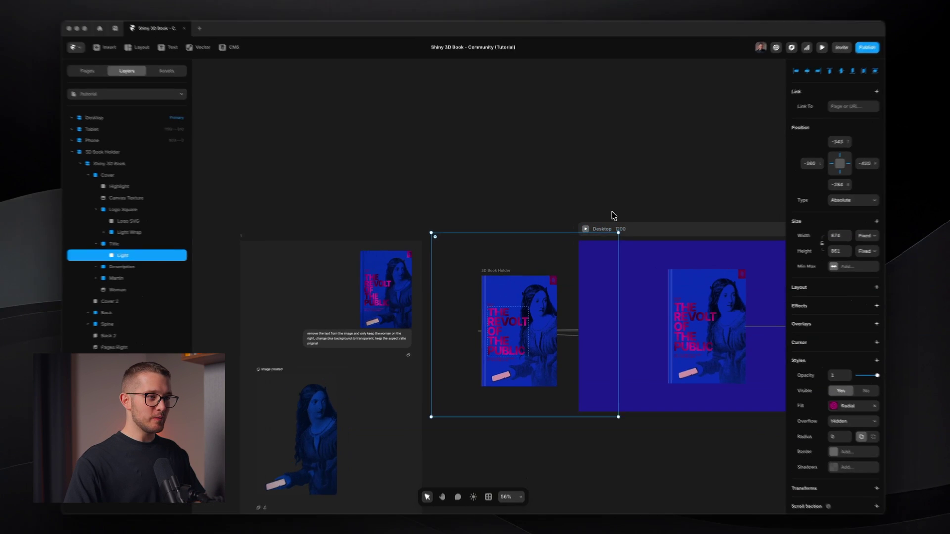
Replace the Desktop frame's old book with the 3D Book Holder copy and preview the page
click(474, 271)
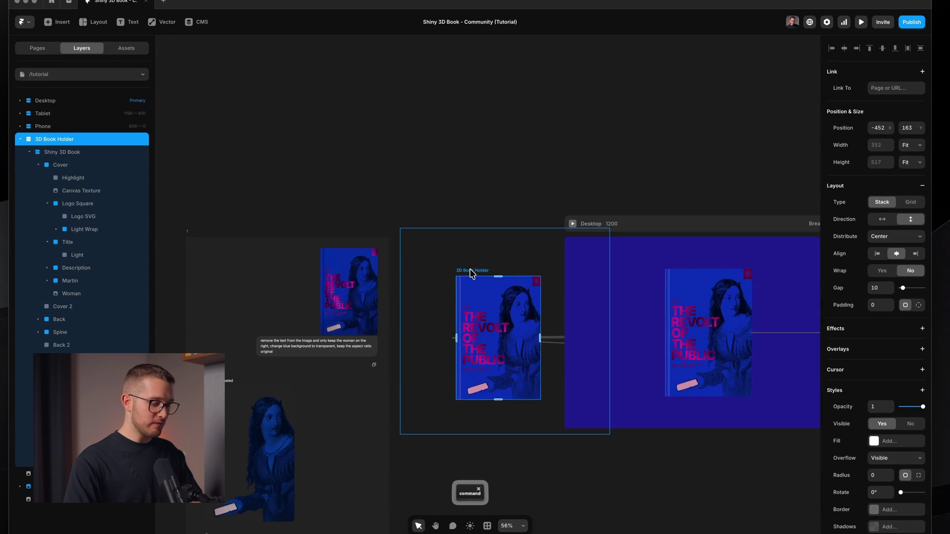
super+click(707, 283)
key(super+x)
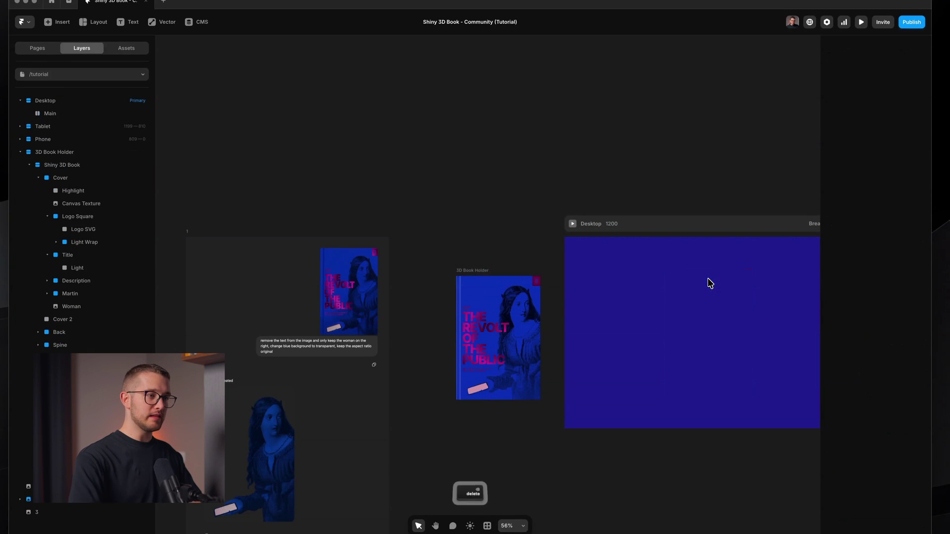
key(super+z)
scroll(708, 282, right, 3)
key(super+x)
key(super+v)
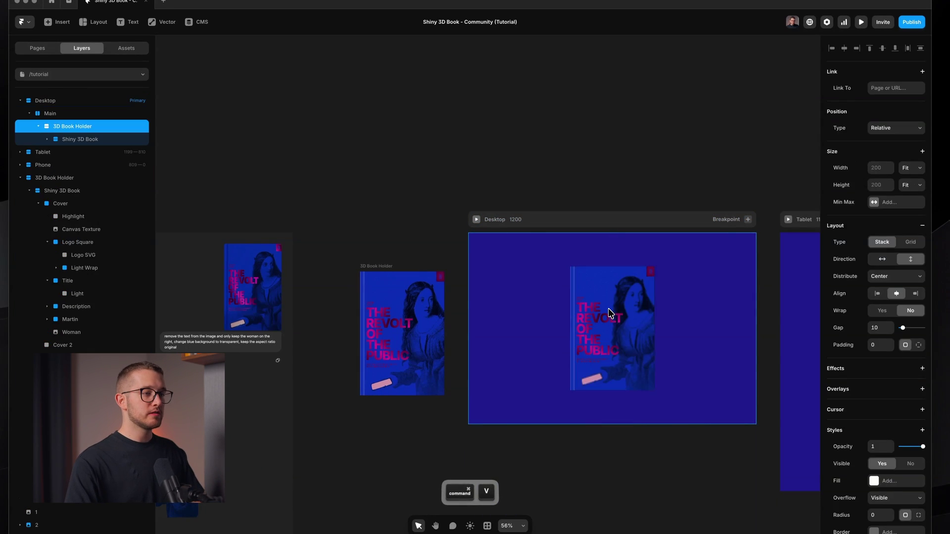
key(super+p)
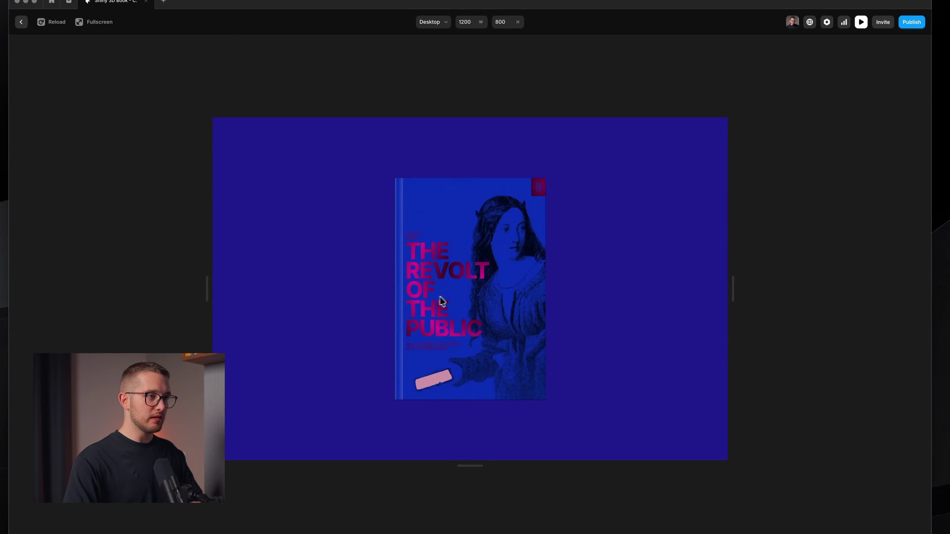
Inspect the cover's corner badge and title in preview, then exit back to the editor
key(shift+super+4)
drag(527, 175, 548, 197)
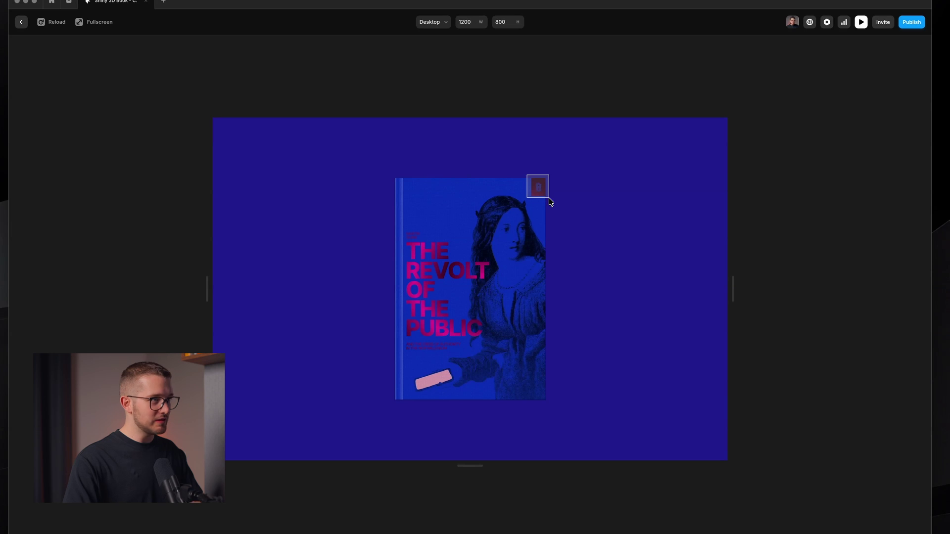
key(Escape)
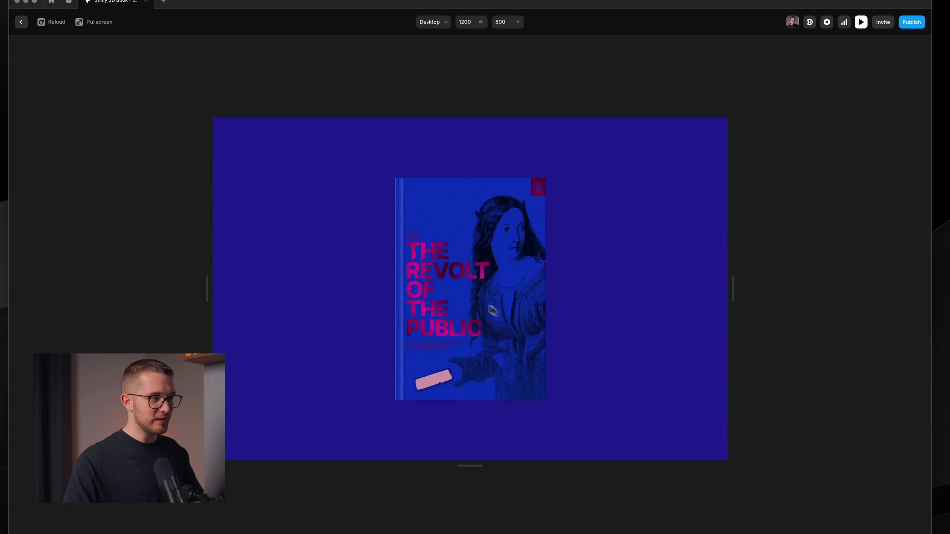
key(shift+super+4)
drag(396, 233, 510, 357)
key(Escape)
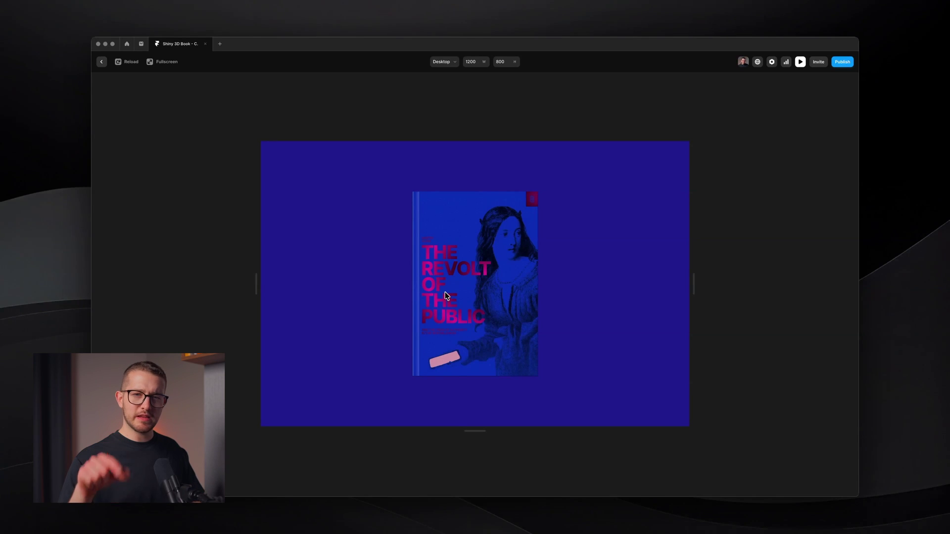
key(Escape)
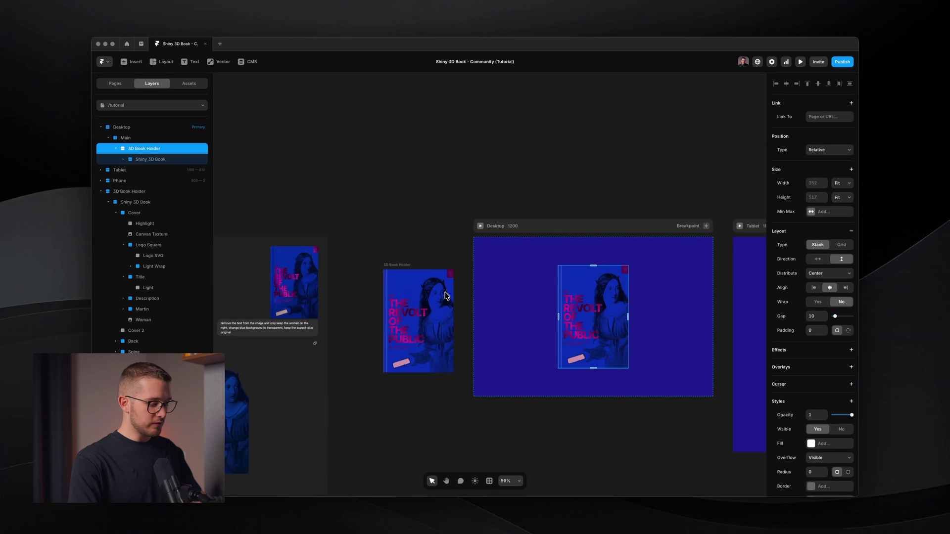
Search Framer University resources for 'paral' and open Parallax Floating Effect in Framer
key(super+Tab)
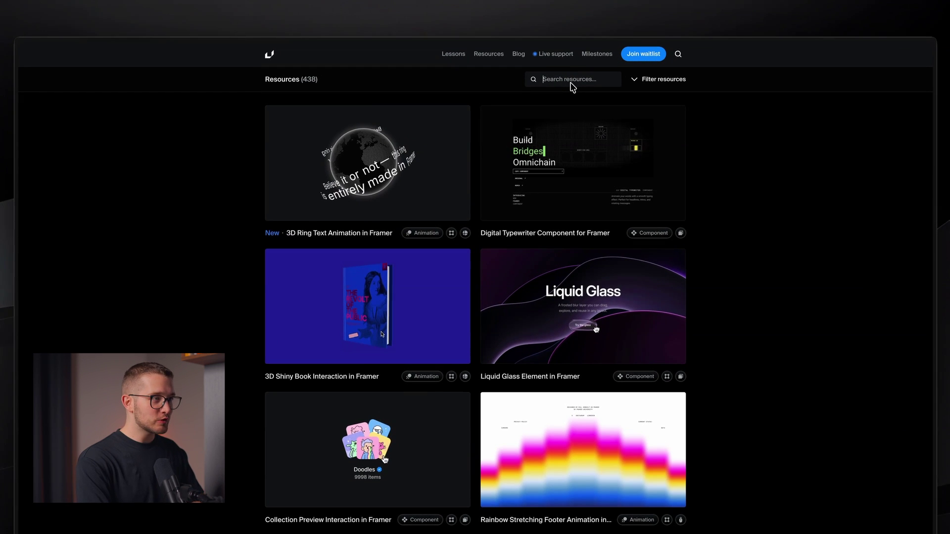
text(paral)
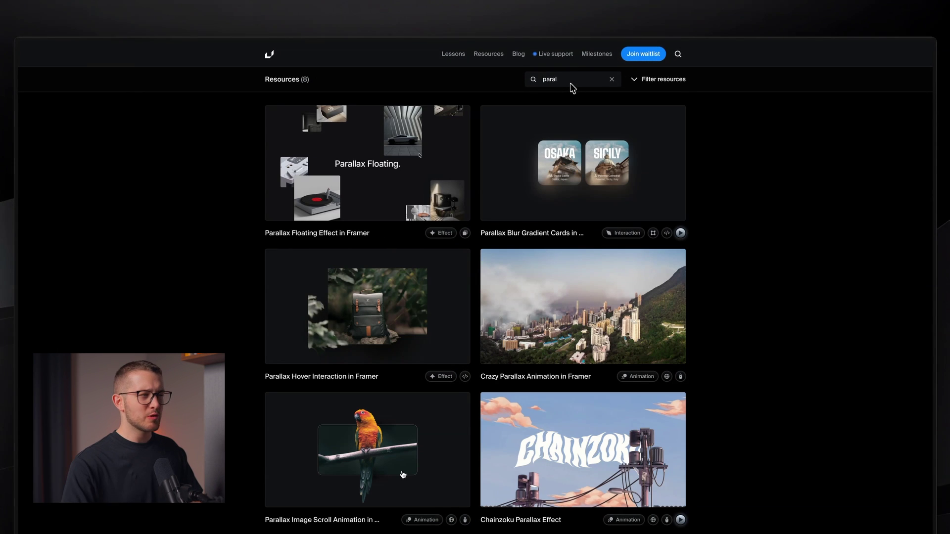
click(343, 189)
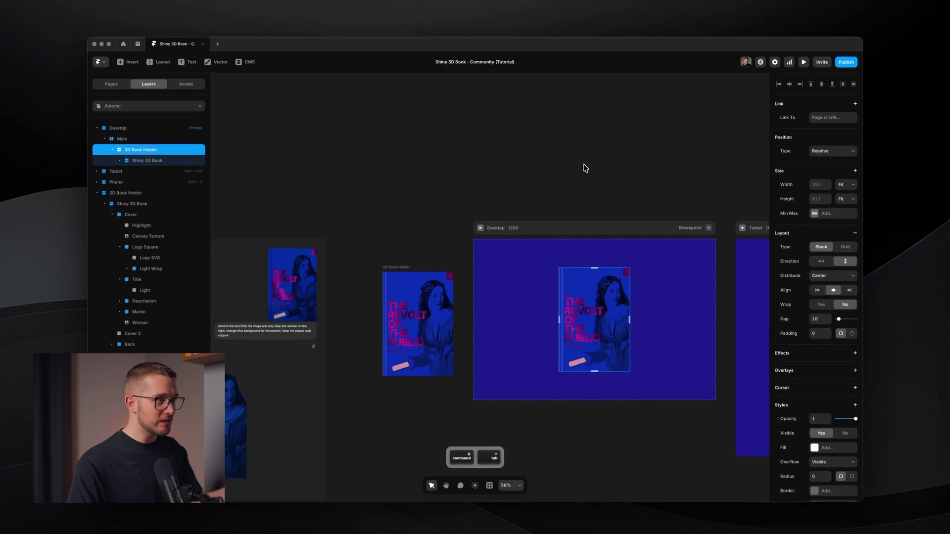
scroll(568, 175, down, 5)
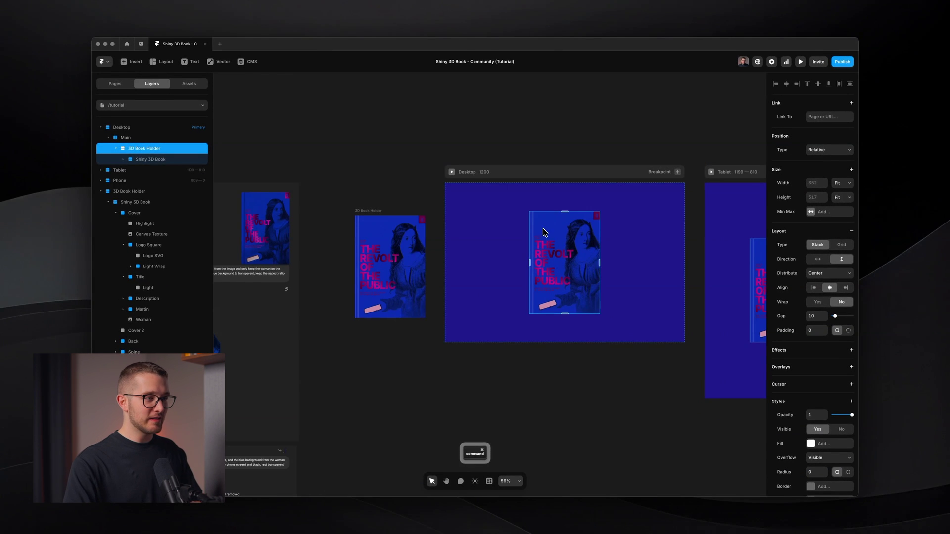
click(418, 321)
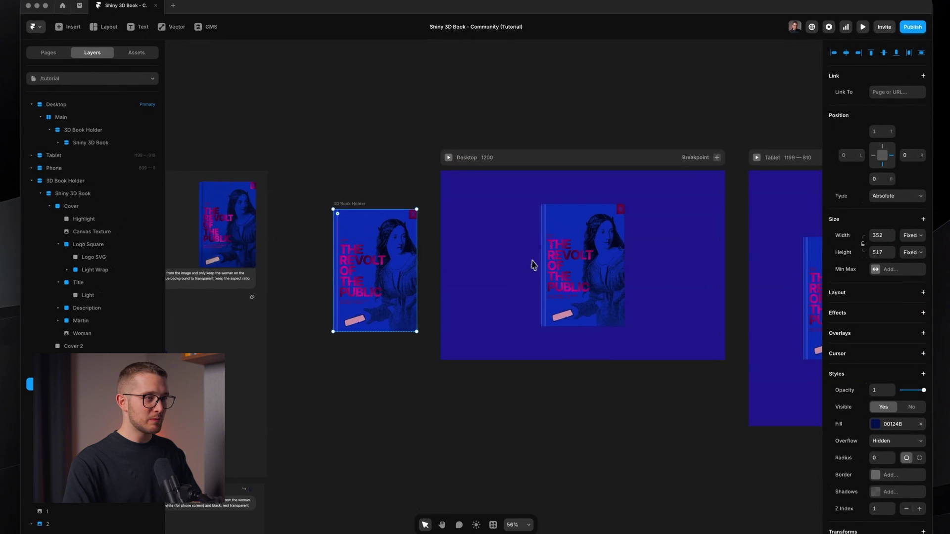
click(533, 265)
click(569, 267)
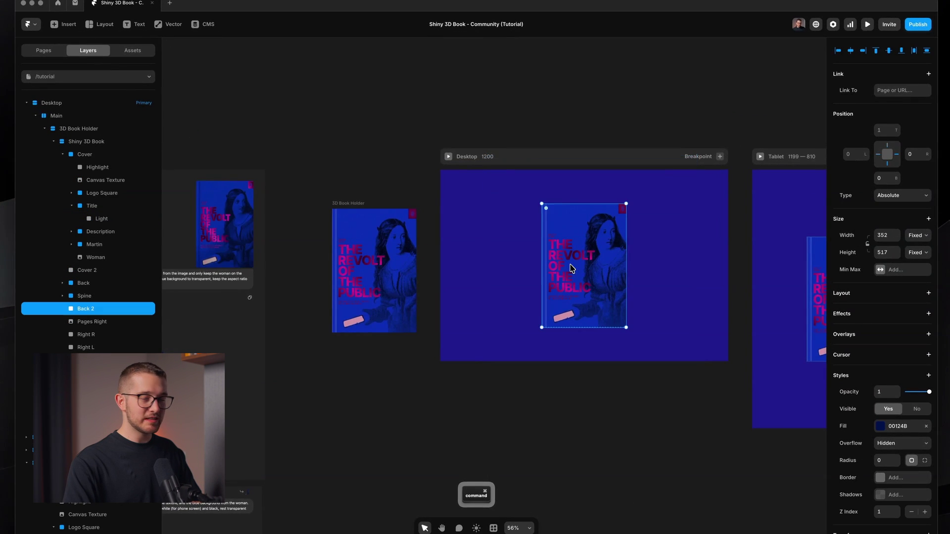
scroll(569, 269, up, 4)
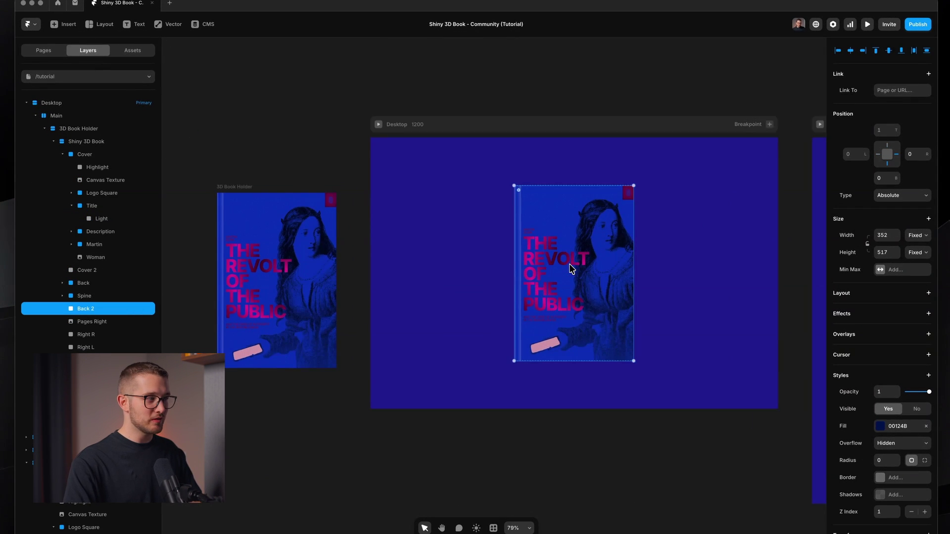
key(super)
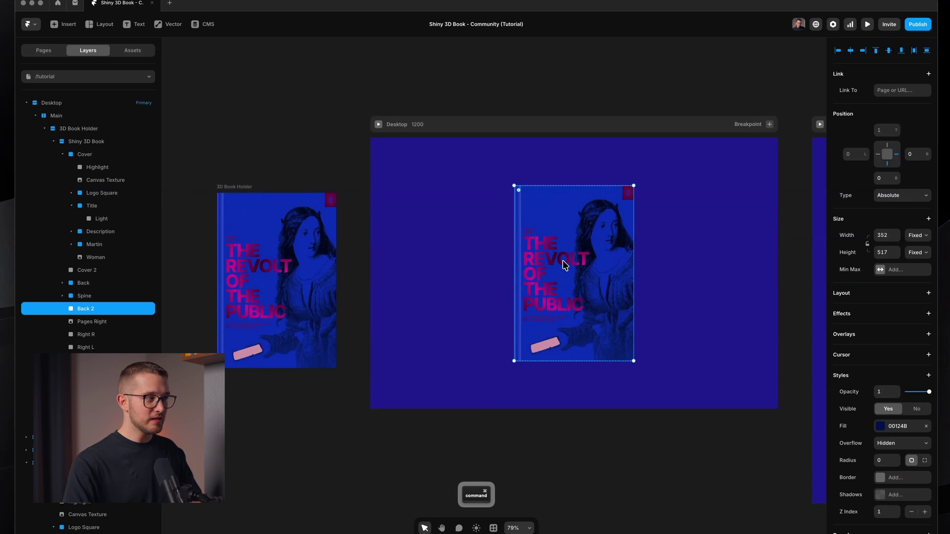
key(super+v)
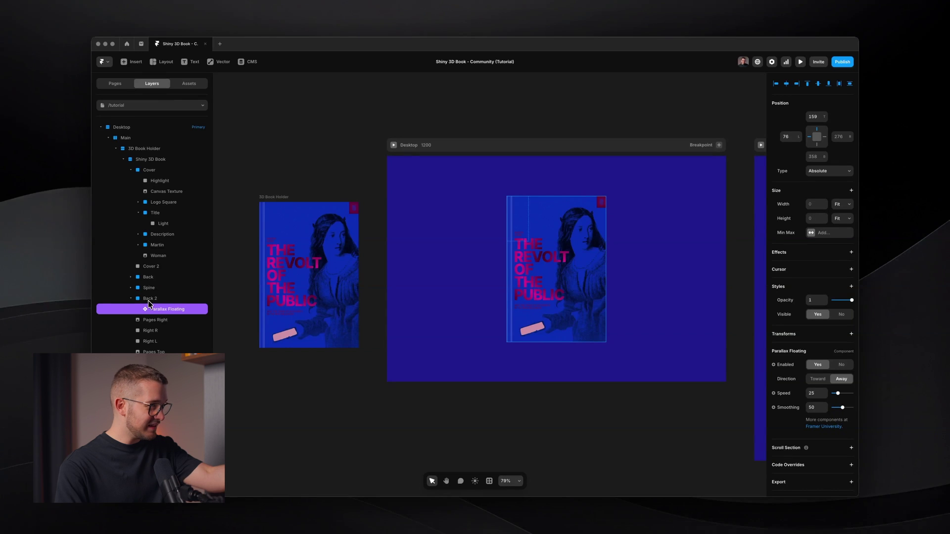
key(Escape)
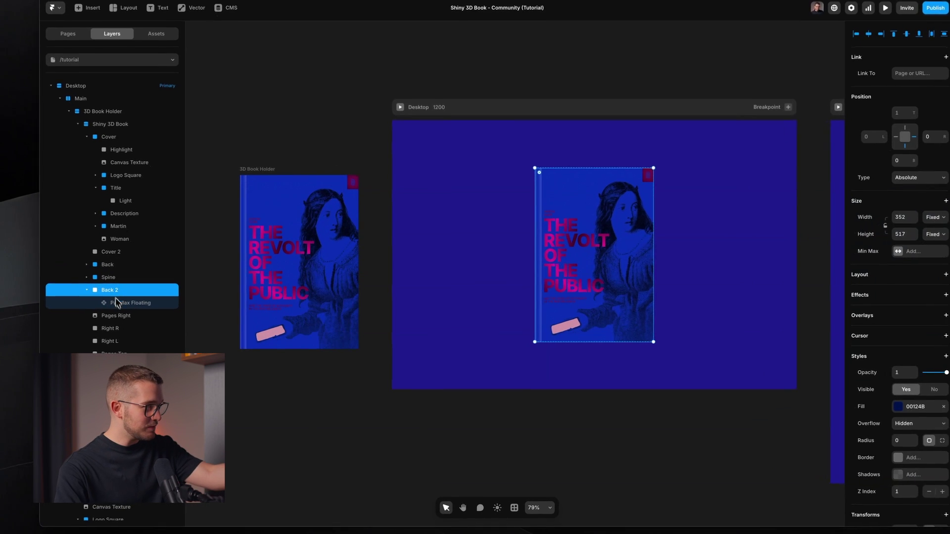
click(160, 309)
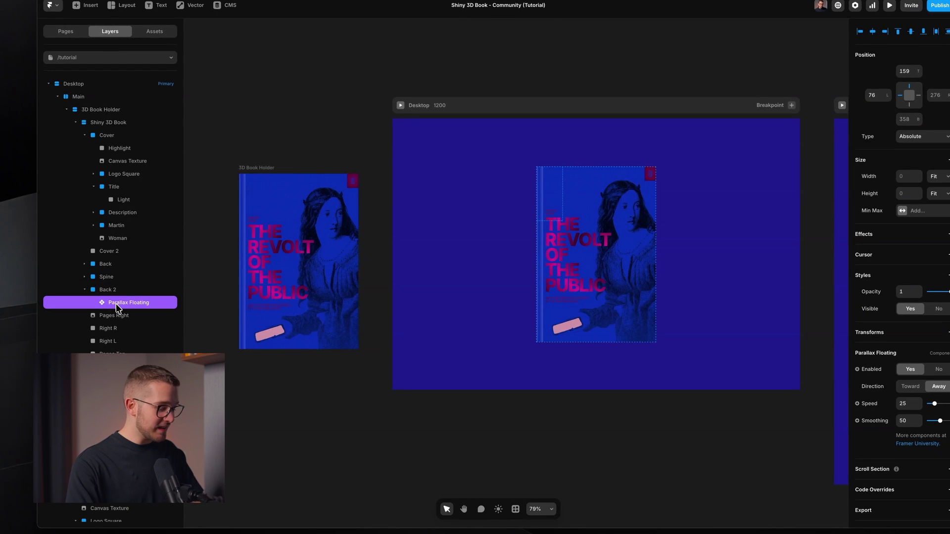
key(Delete)
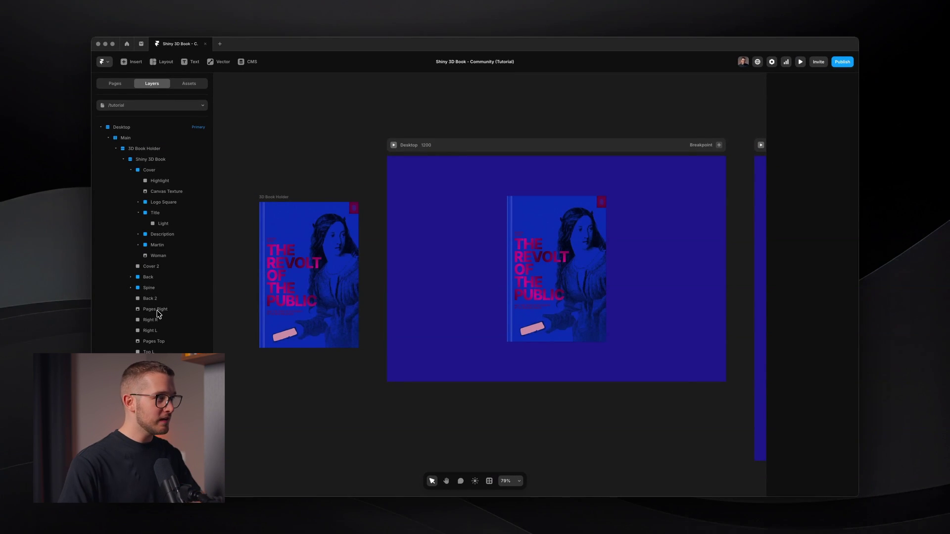
Paste the Parallax Floating component (Speed 25, Smoothing 50, Away) onto the cover's Light layer
click(158, 223)
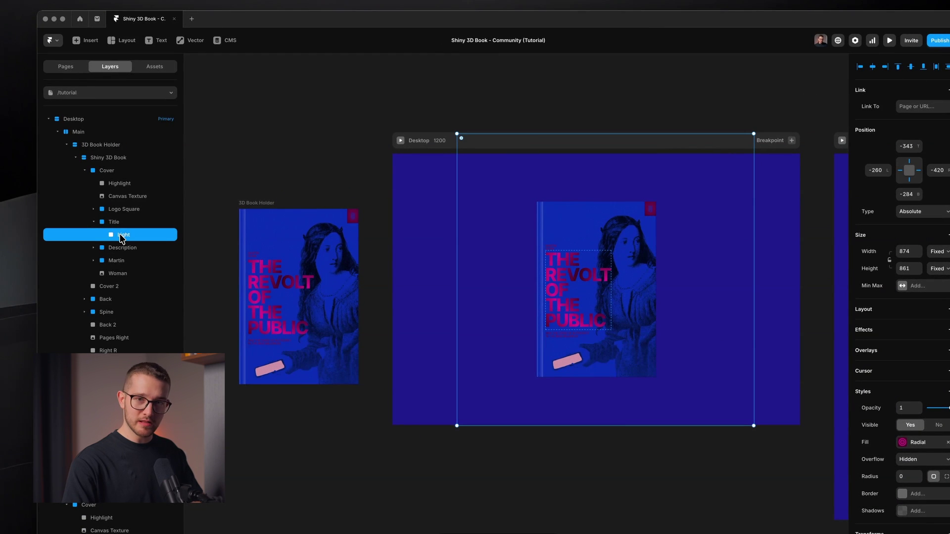
key(ctrl+v)
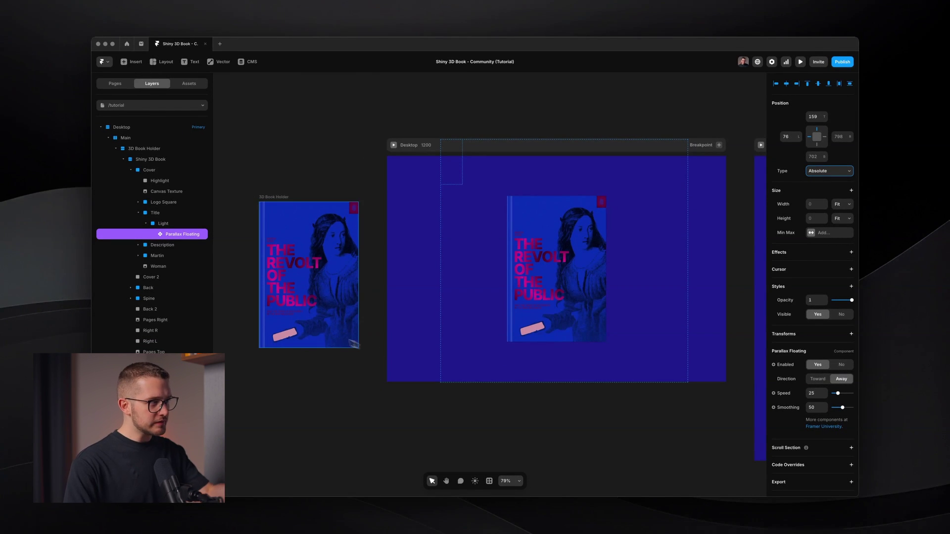
scroll(807, 377, down, 1)
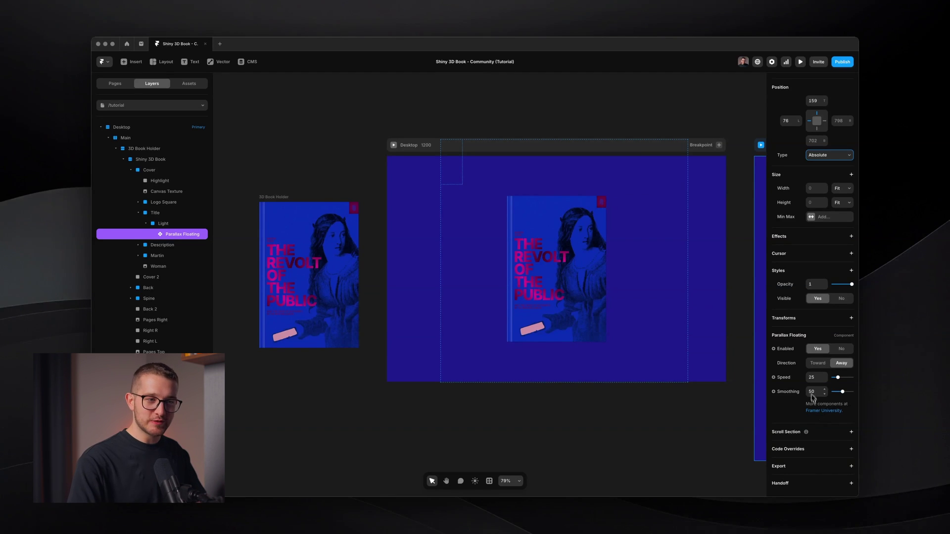
Toggle the Parallax Floating effect off and on and try the Toward direction
click(839, 349)
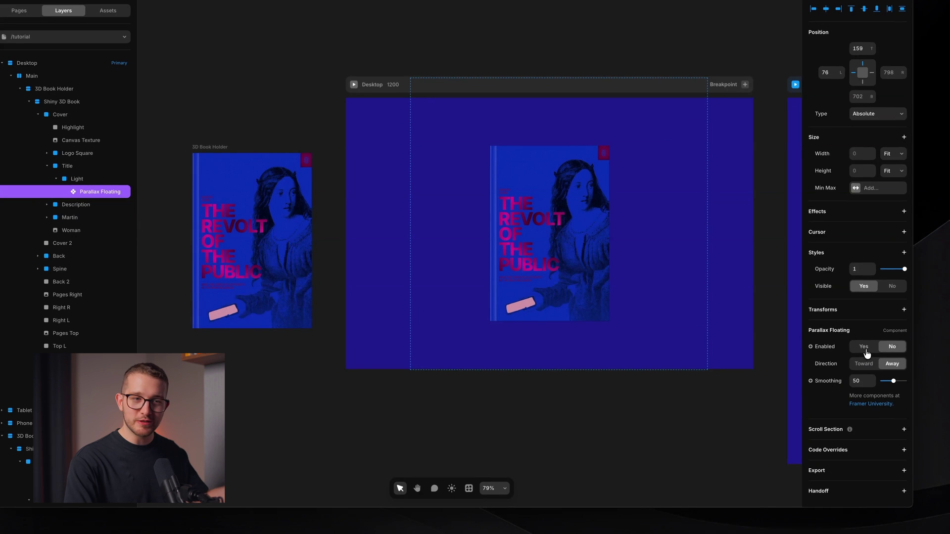
click(864, 348)
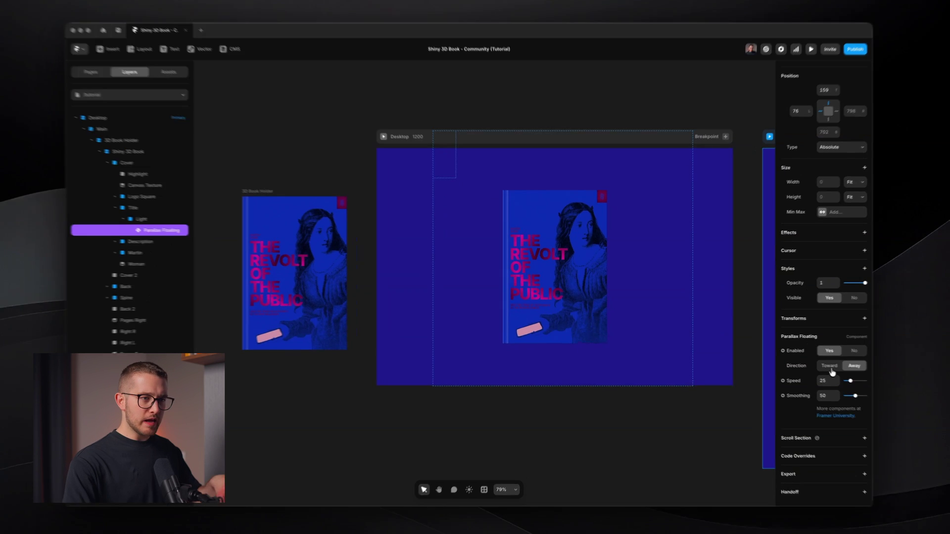
click(818, 364)
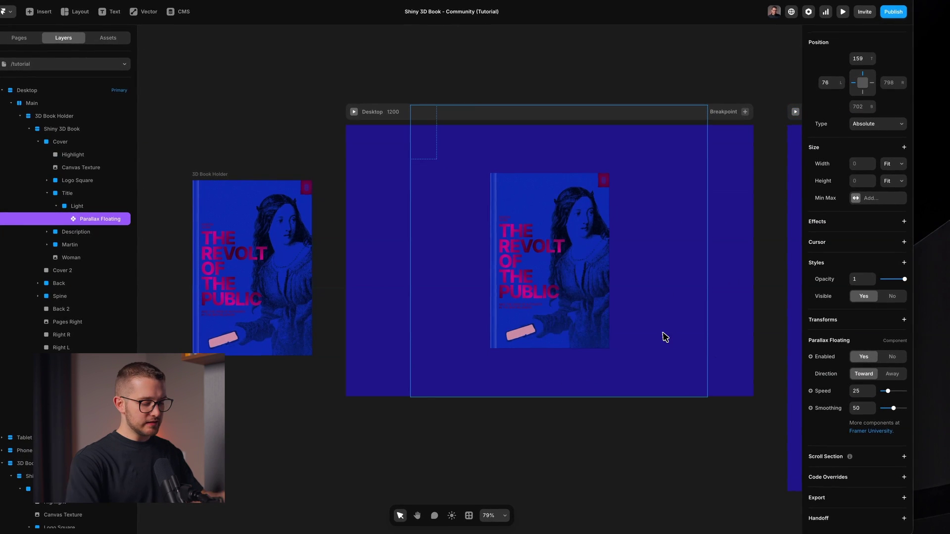
Preview the page twice to test the floating light, then return to the editor
key(super+p)
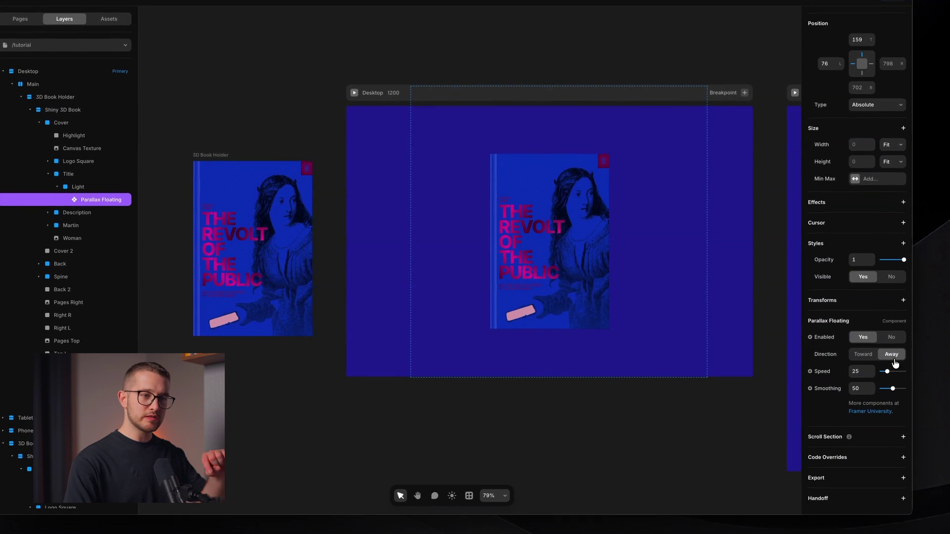
key(super+p)
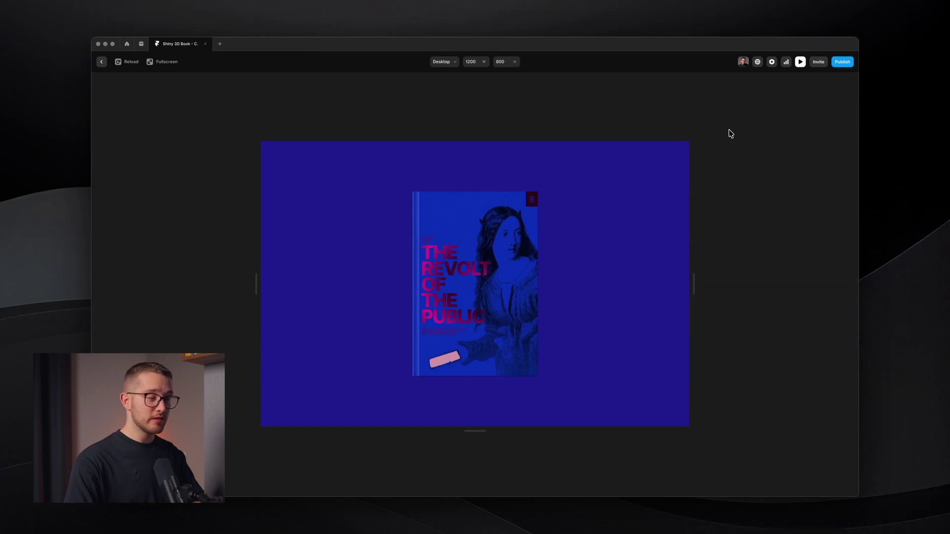
key(Escape)
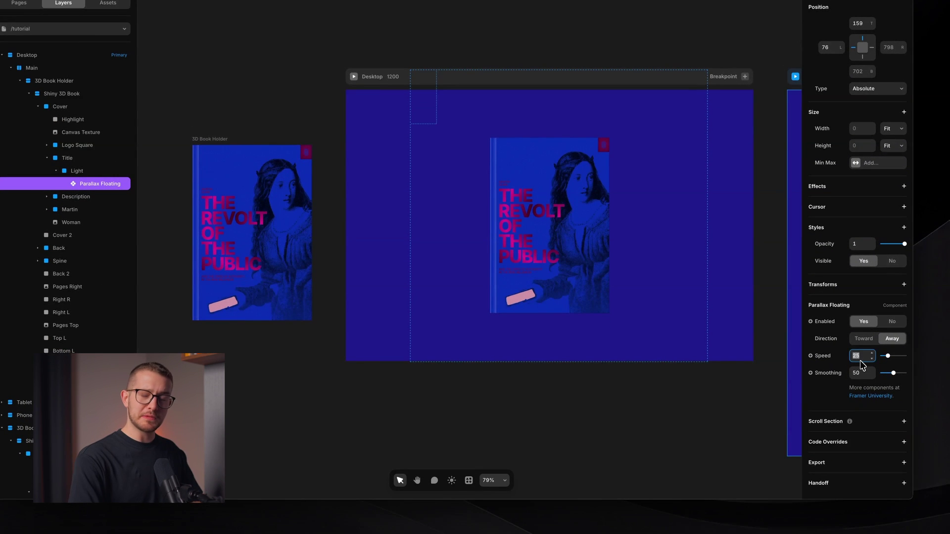
Test Parallax Floating speeds between 45 and 70 in preview
key(shift+Up)
key(shift+Up)
key(shift+Up)
key(shift+Up)
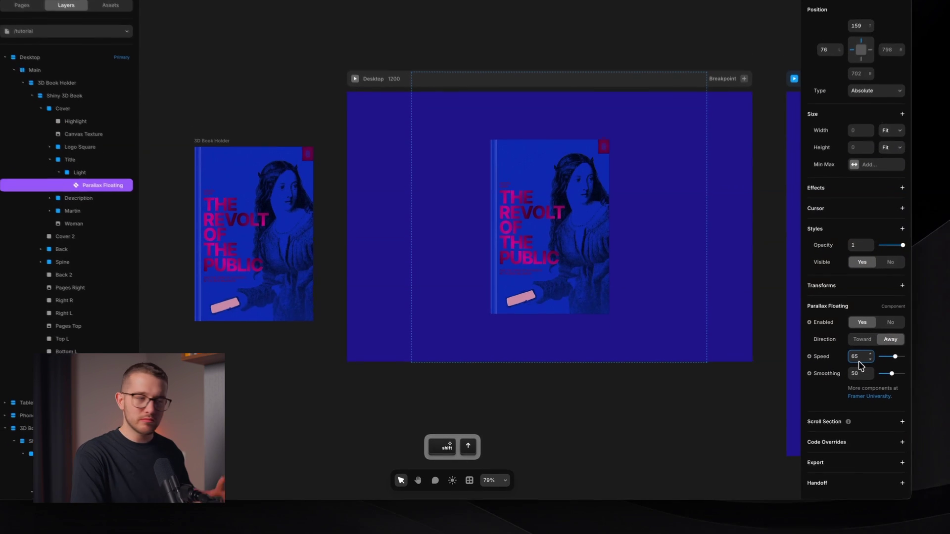
key(shift+Down)
key(shift+Down)
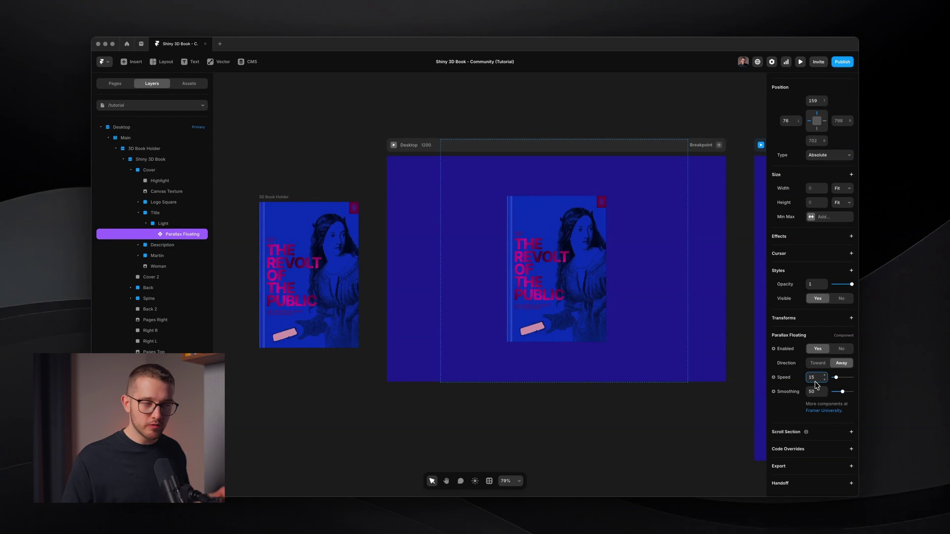
key(shift+Up)
key(shift+Up)
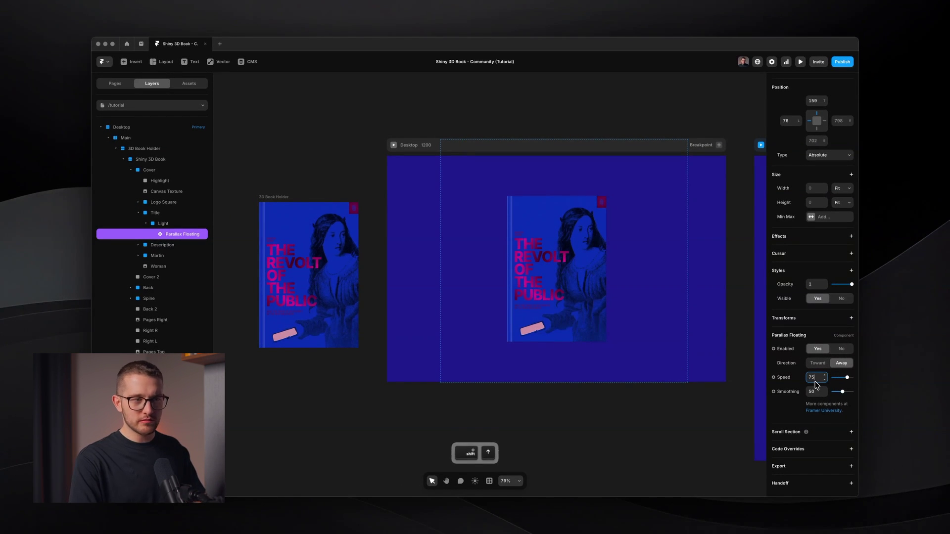
key(Up)
key(Up)
key(Up)
key(Up)
key(Up)
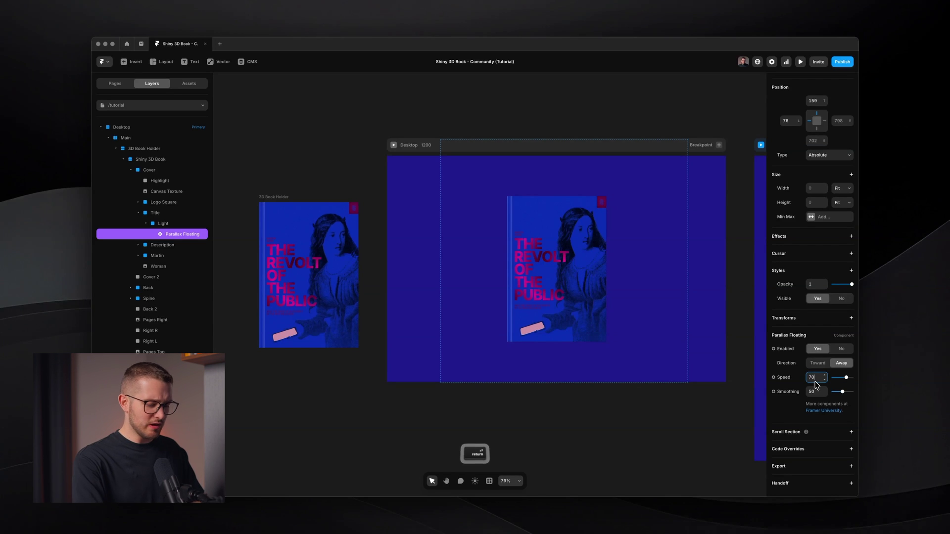
key(super+p)
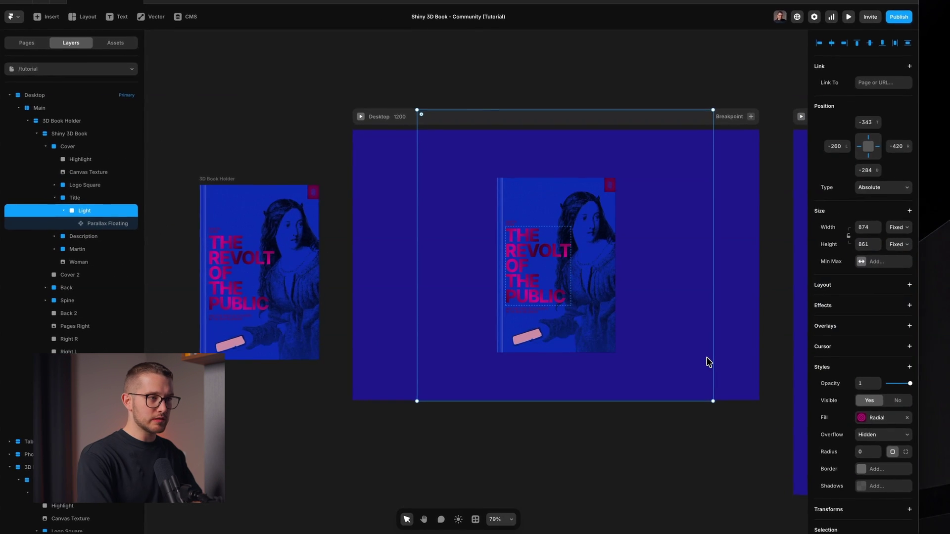
key(super+p)
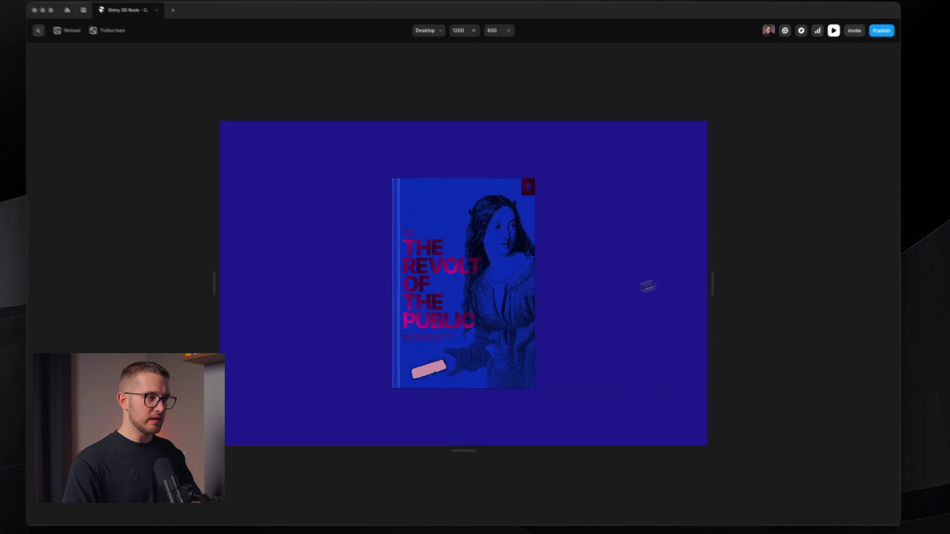
key(super+p)
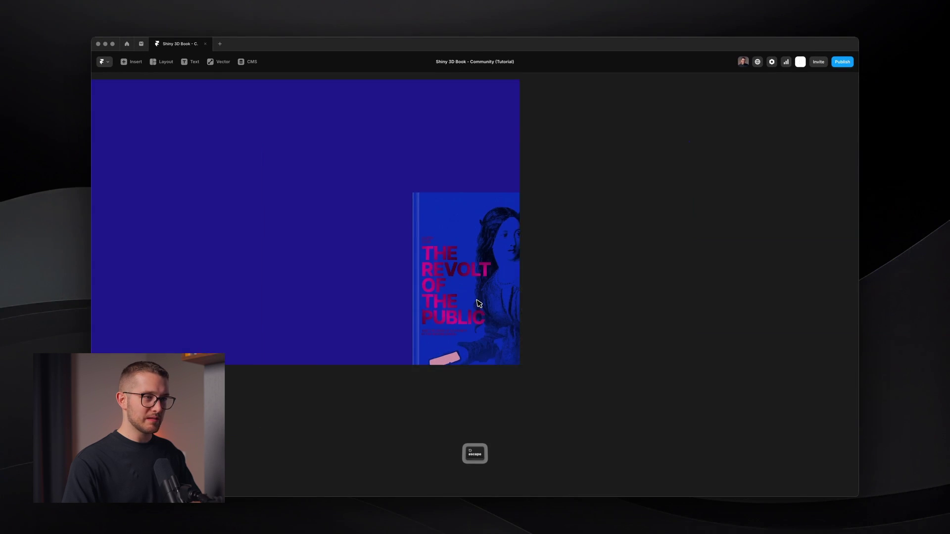
Set the Parallax Floating speed to 30 and check it in preview
click(188, 235)
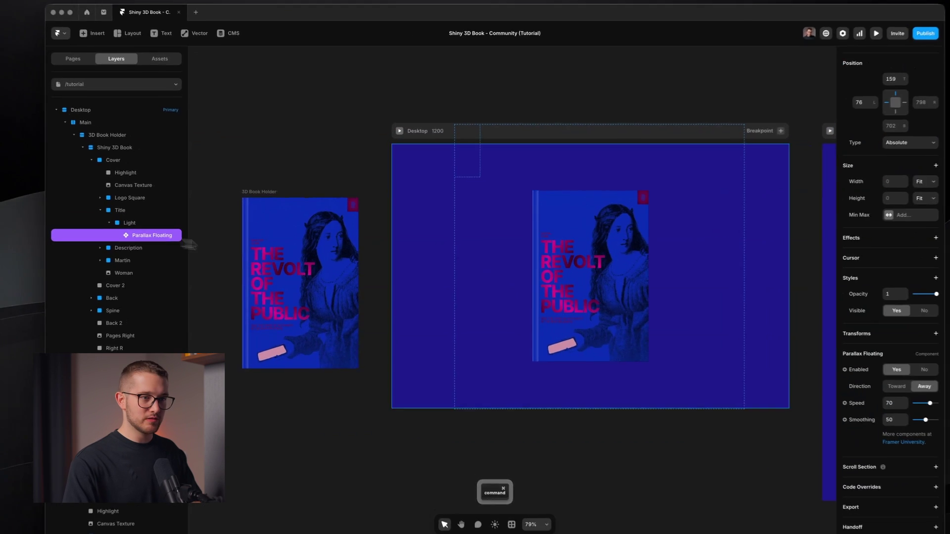
click(817, 377)
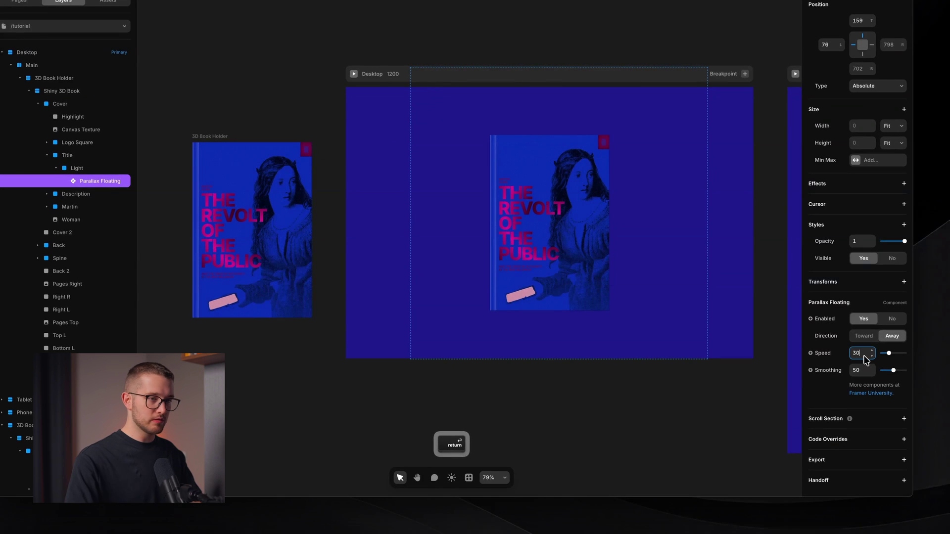
key(super+p)
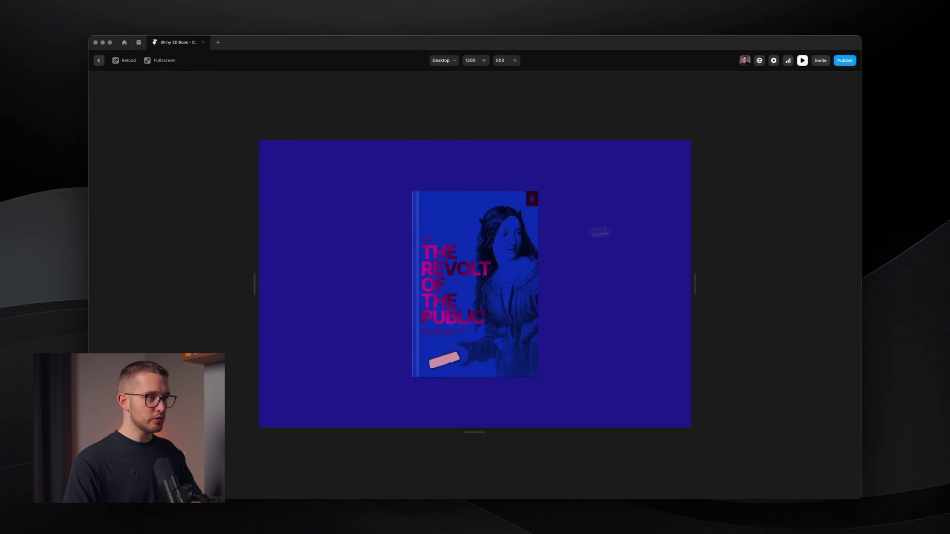
key(Escape)
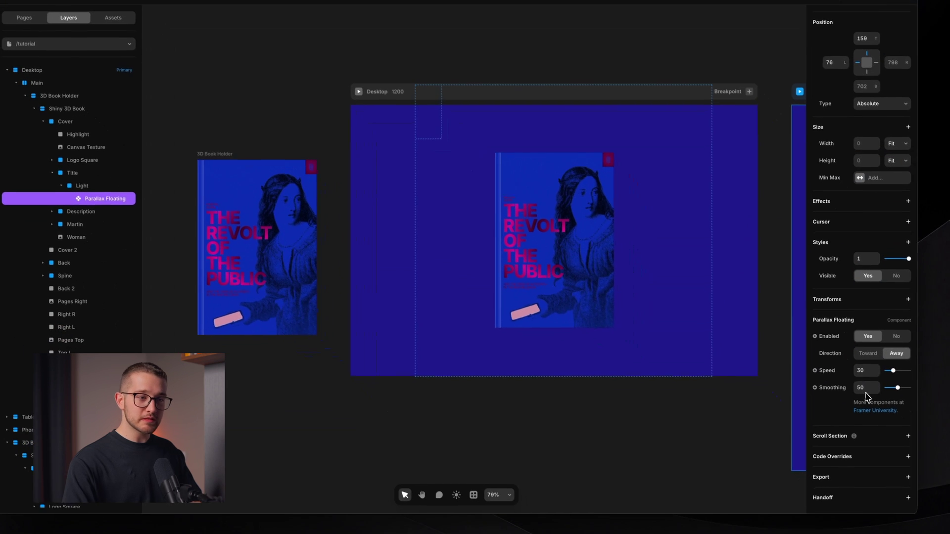
Set Parallax Floating smoothing to 0 and preview the book cover
click(865, 390)
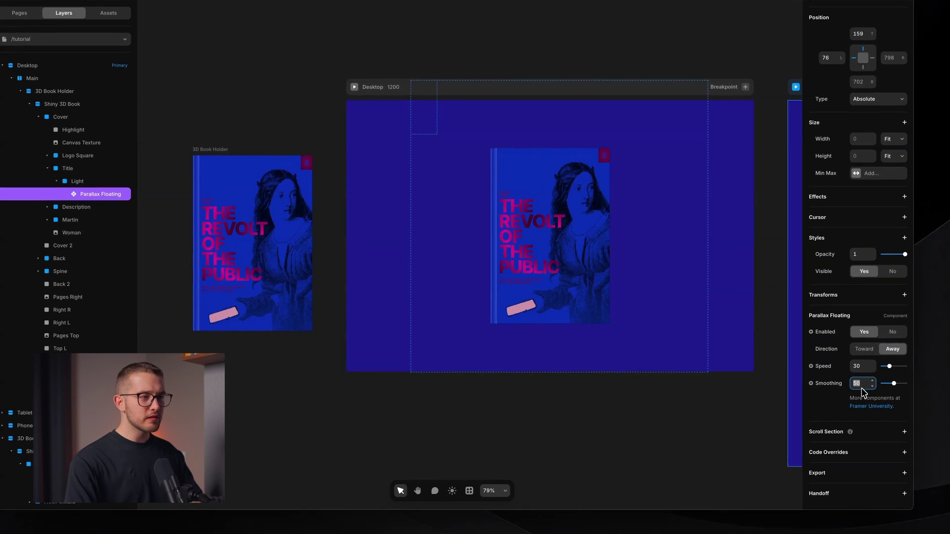
text(0)
key(Return)
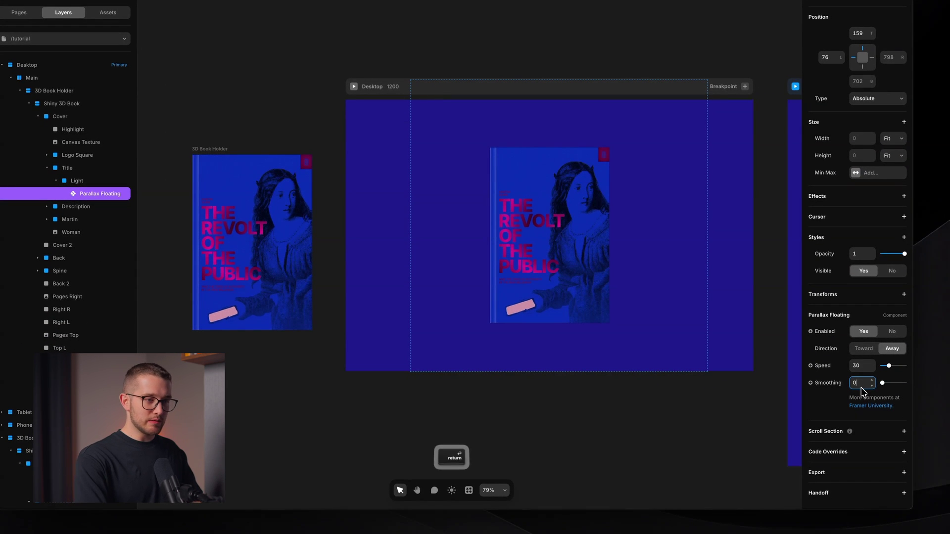
super+click(628, 355)
key(super+p)
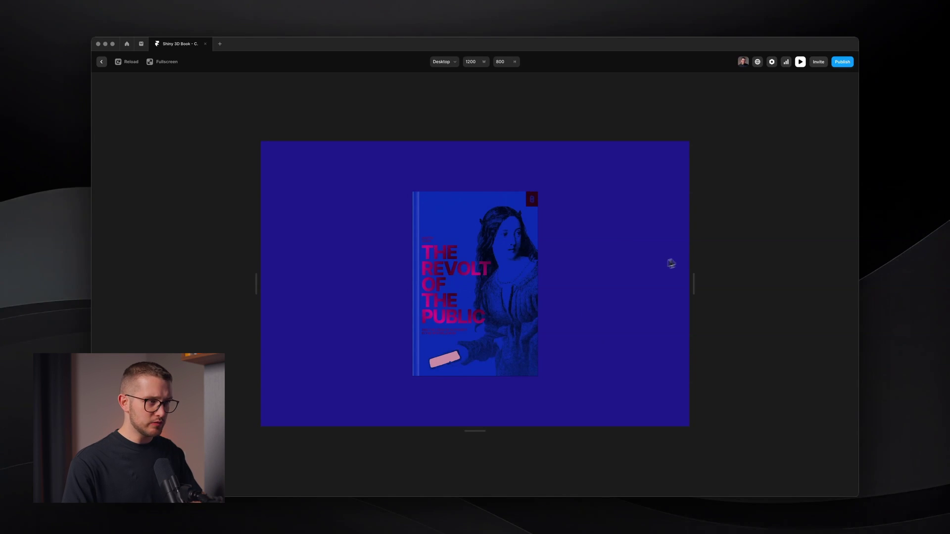
key(Escape)
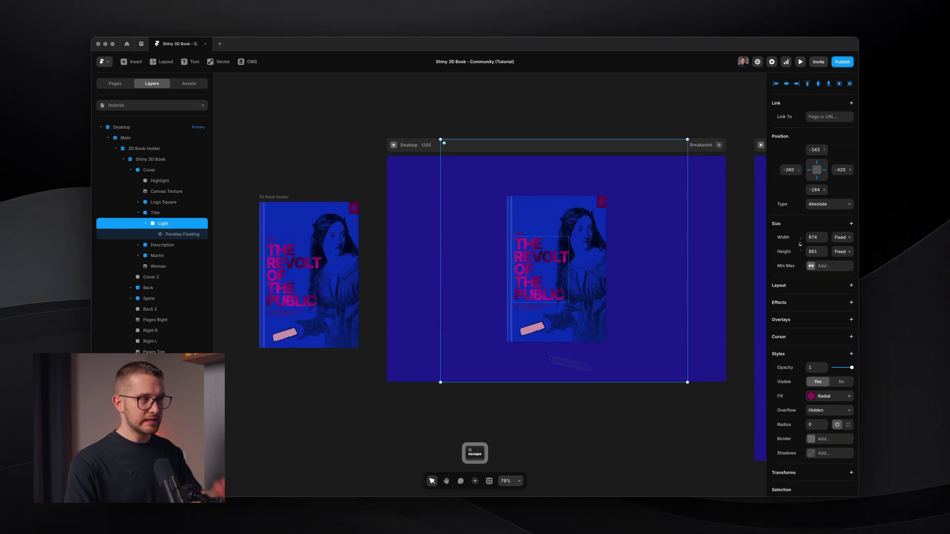
Change the Parallax Floating smoothing to 100 and preview the result
click(182, 234)
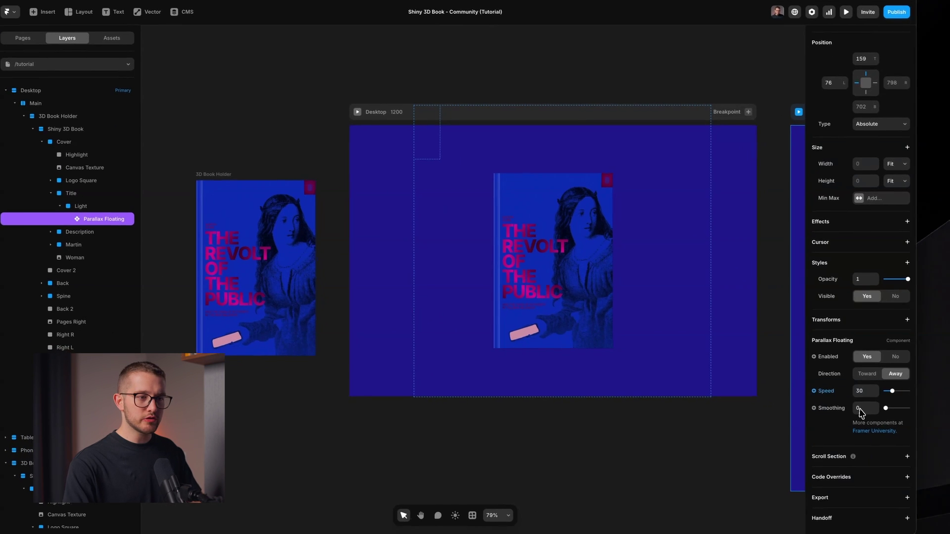
click(860, 409)
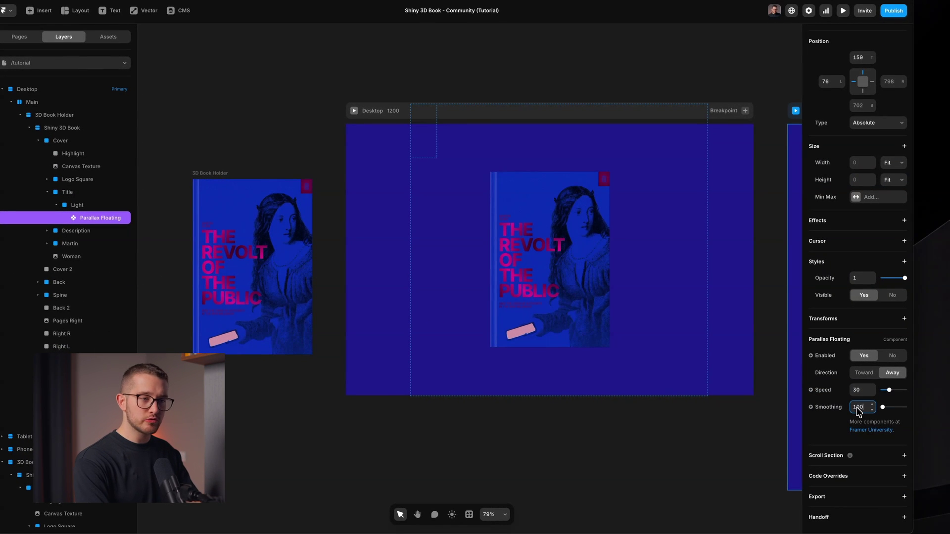
key(Return)
click(598, 345)
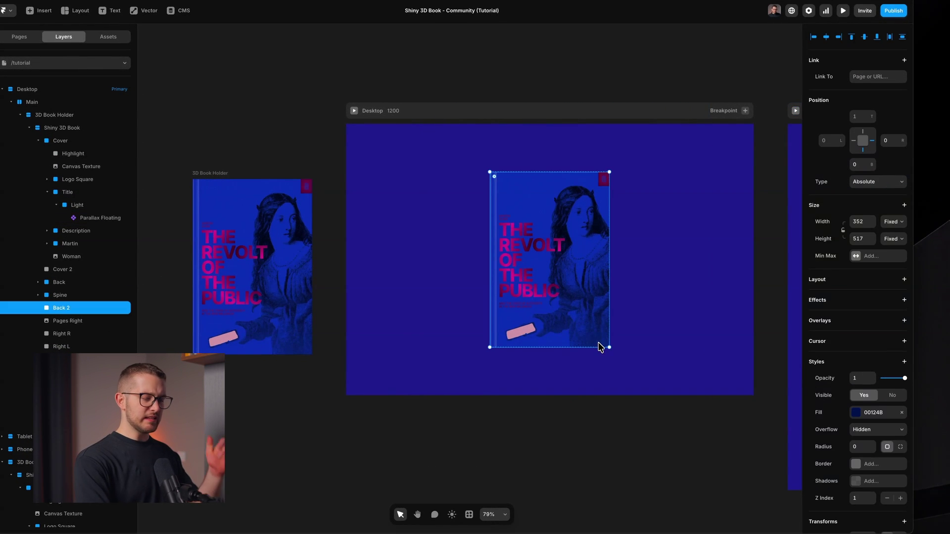
key(super+p)
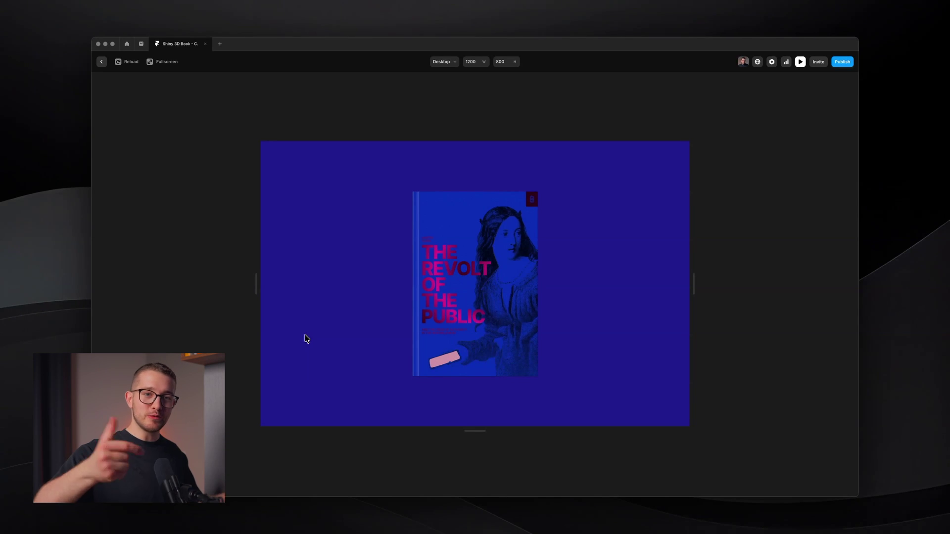
key(Escape)
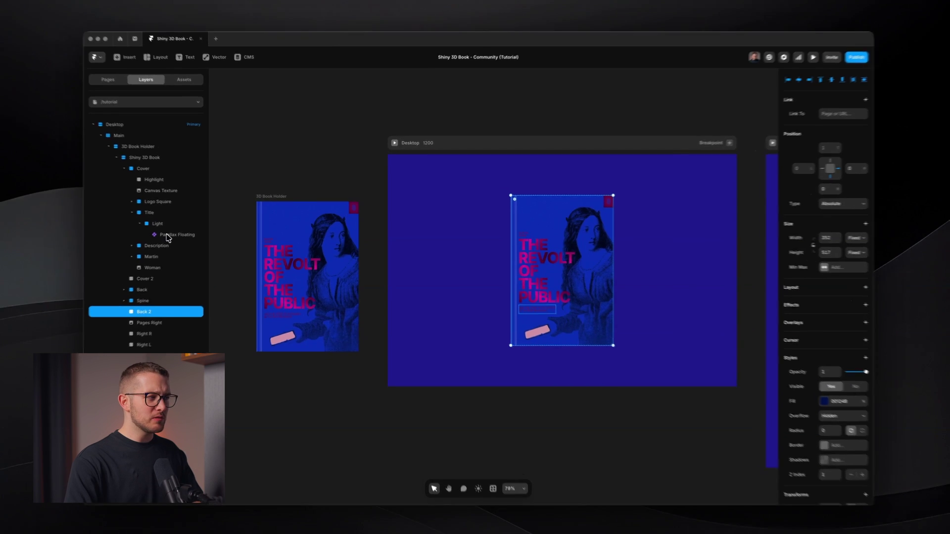
Set the Parallax Floating smoothing back to 50 and preview the final cover
click(166, 235)
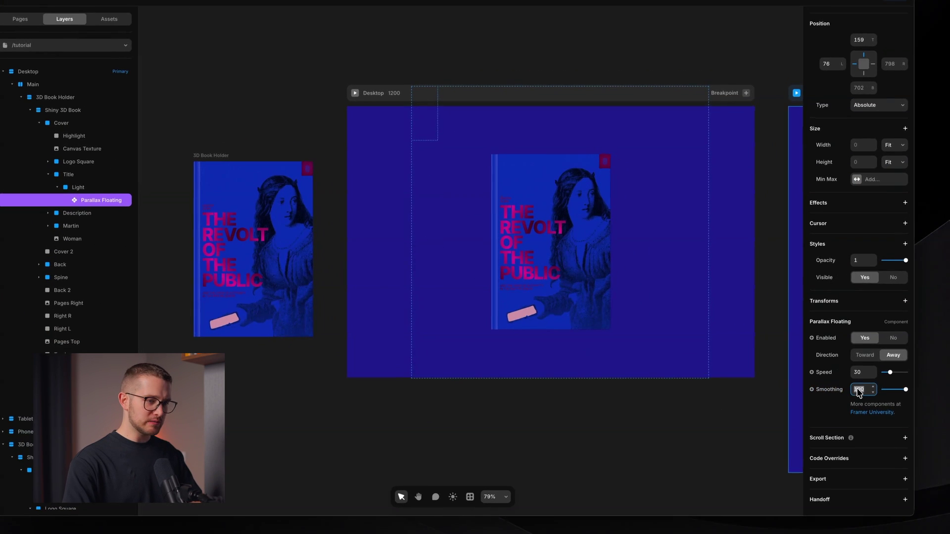
click(826, 397)
text(50)
key(Return)
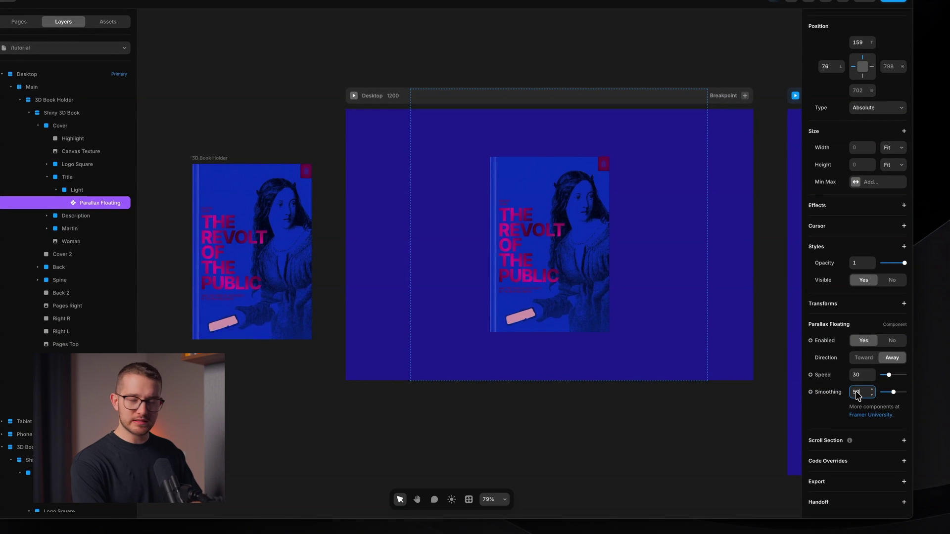
key(super+p)
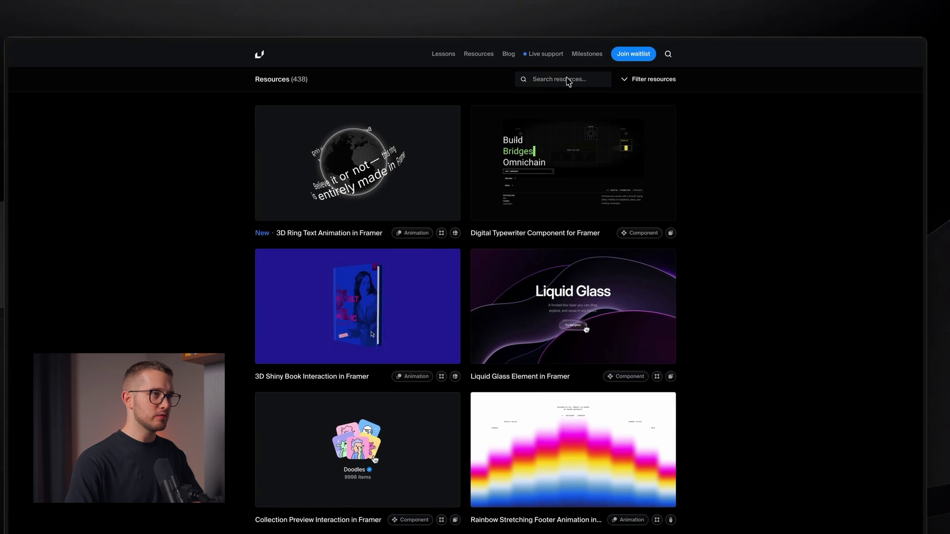
Search resources for 'card' and open the Animated 3D Metal Pins full-screen preview
text(card)
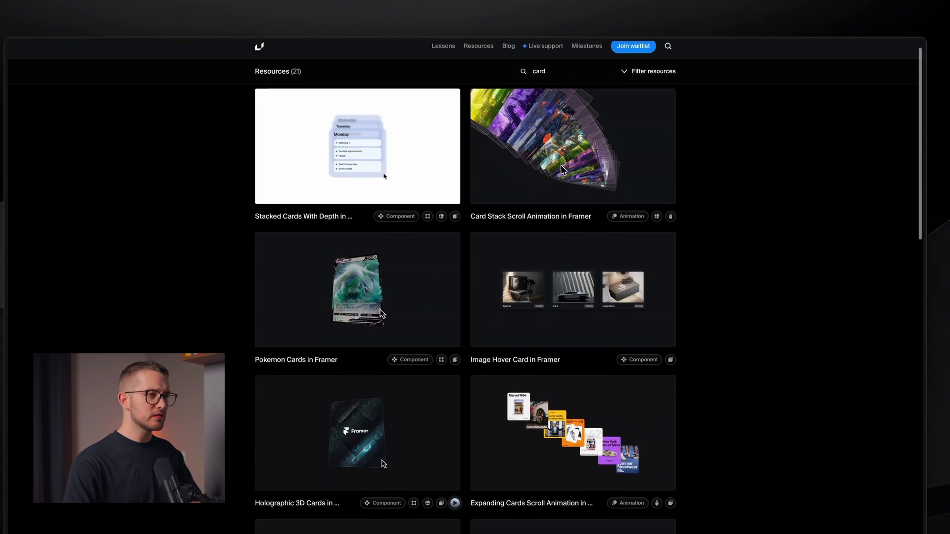
scroll(563, 167, down, 1)
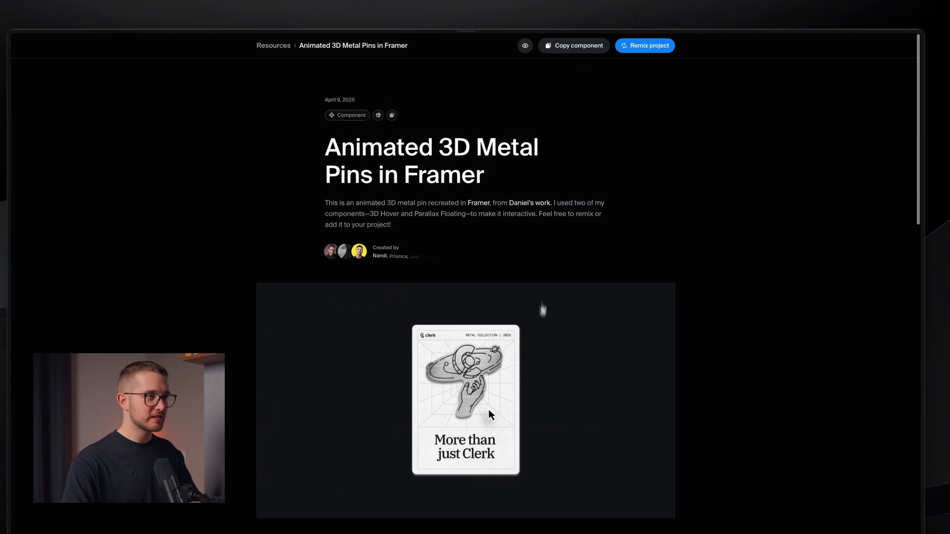
click(525, 46)
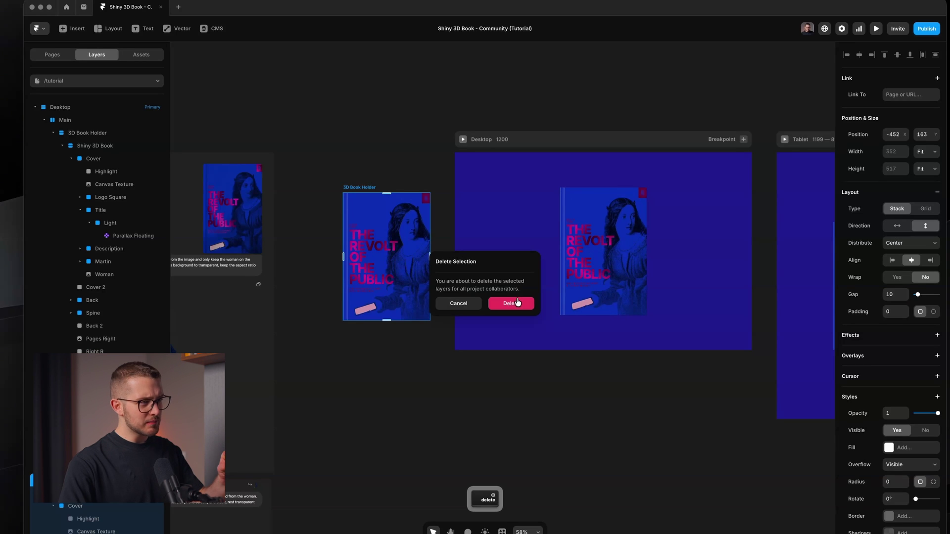
click(517, 302)
scroll(530, 318, right, 3)
click(518, 191)
scroll(517, 187, up, 3)
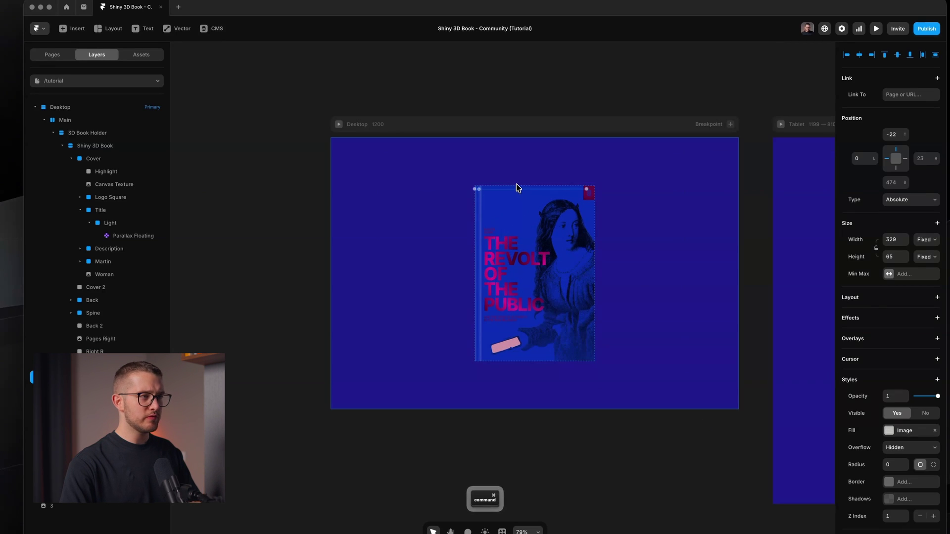
click(516, 184)
super+click(500, 193)
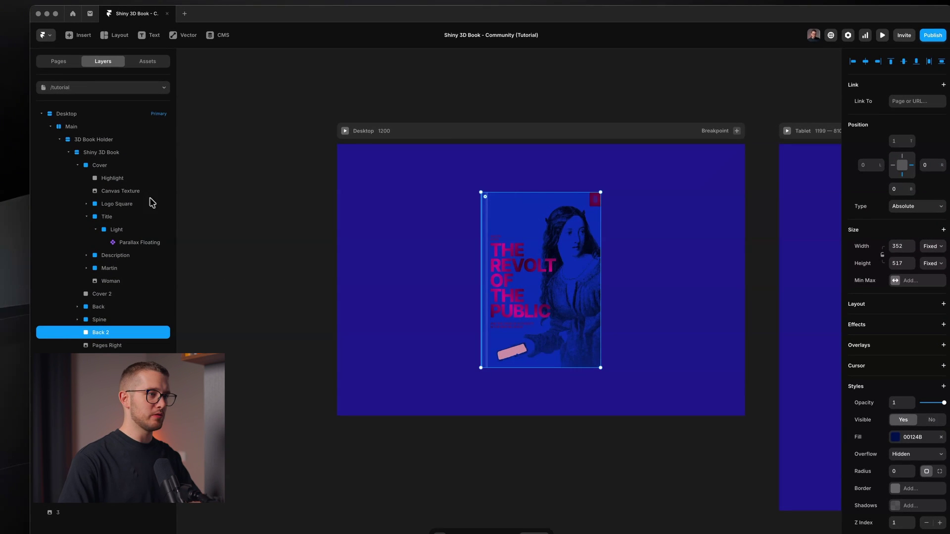
click(131, 142)
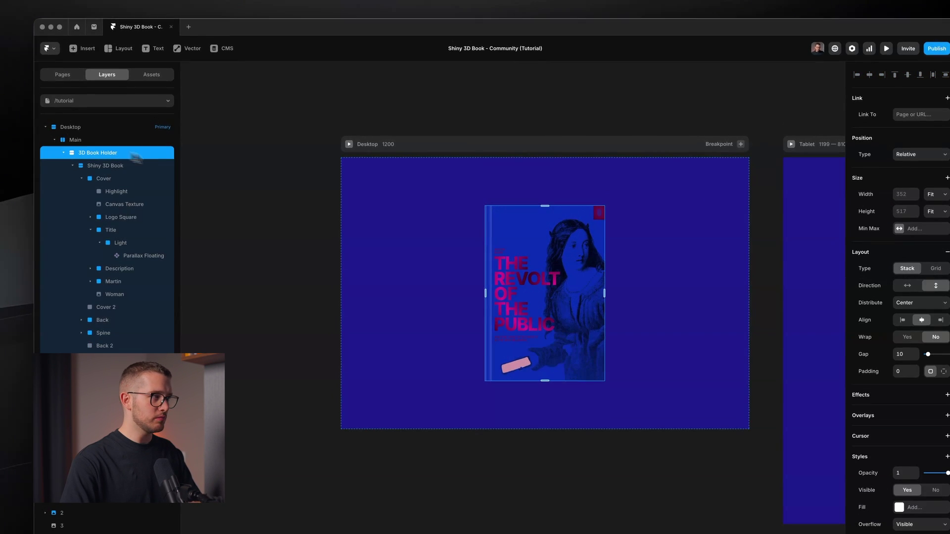
drag(544, 296, 241, 290)
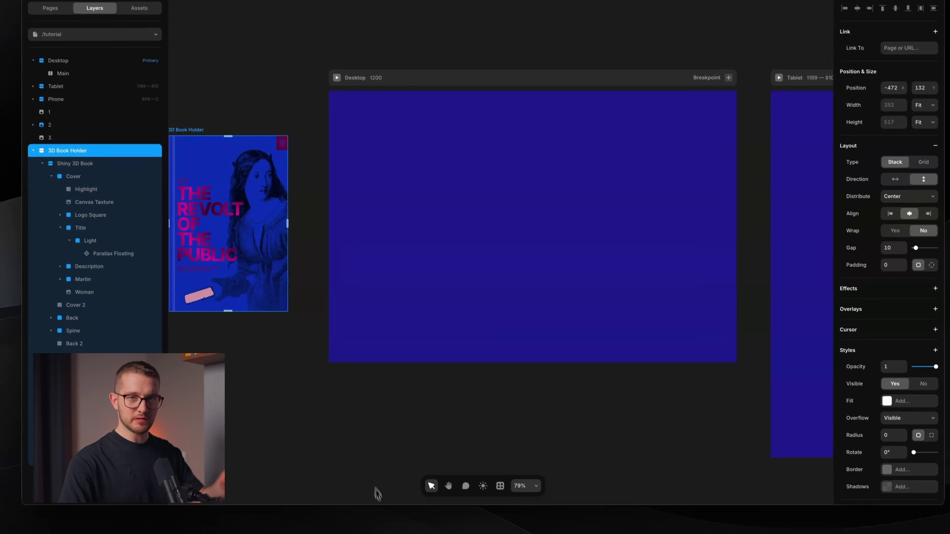
key(super+p)
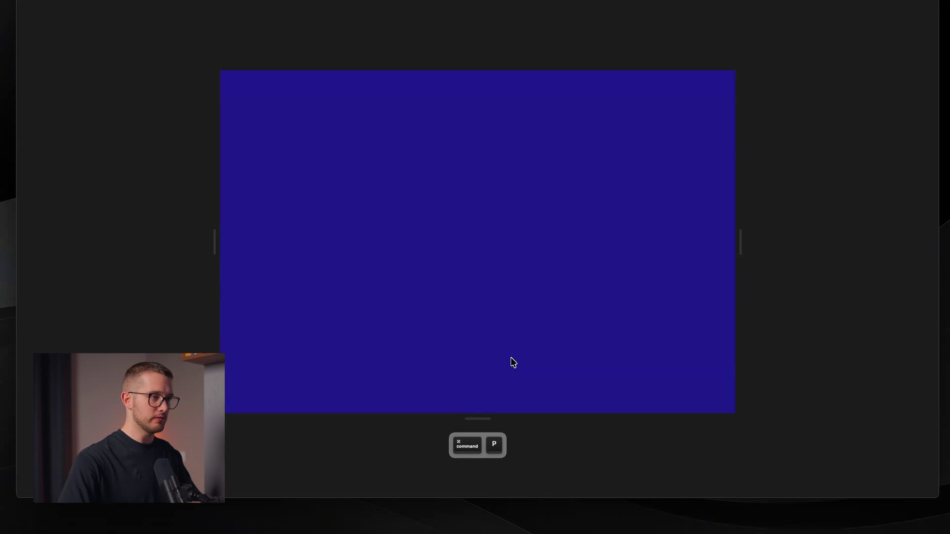
key(Escape)
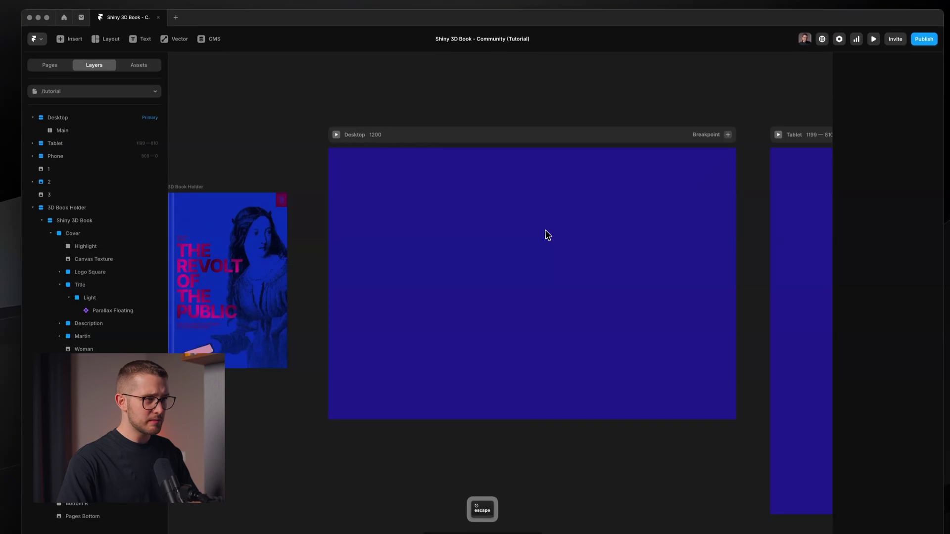
click(346, 161)
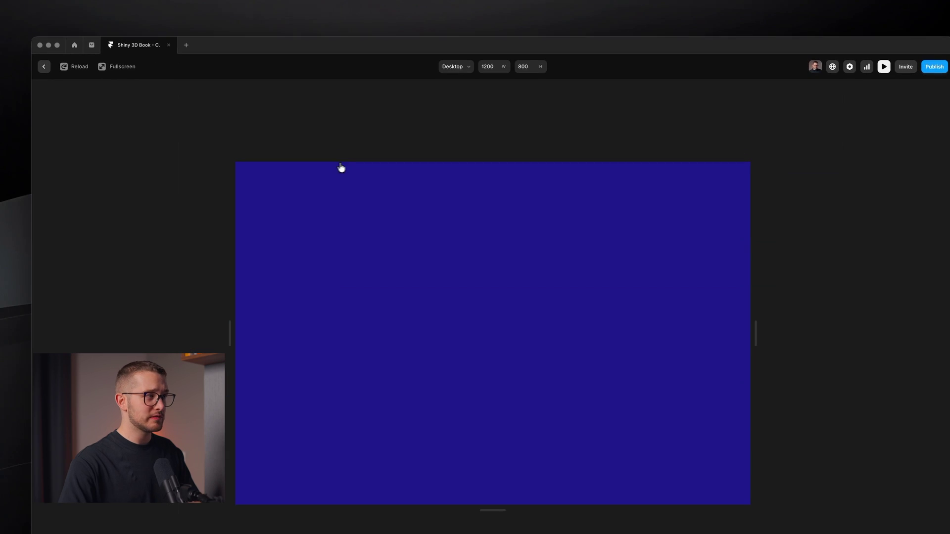
click(126, 76)
Search '3d look', copy the 3D Look Component, and return to the Framer project
key(Escape)
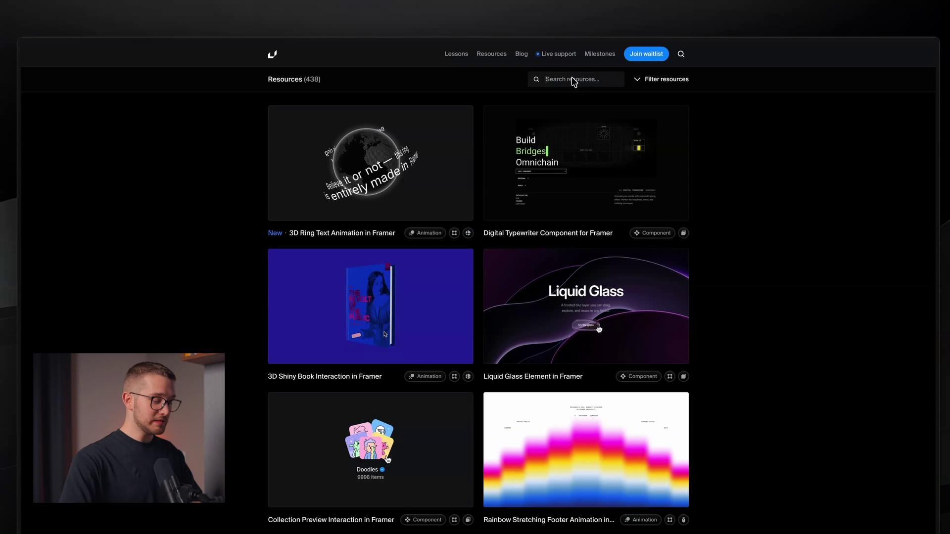
text(3d)
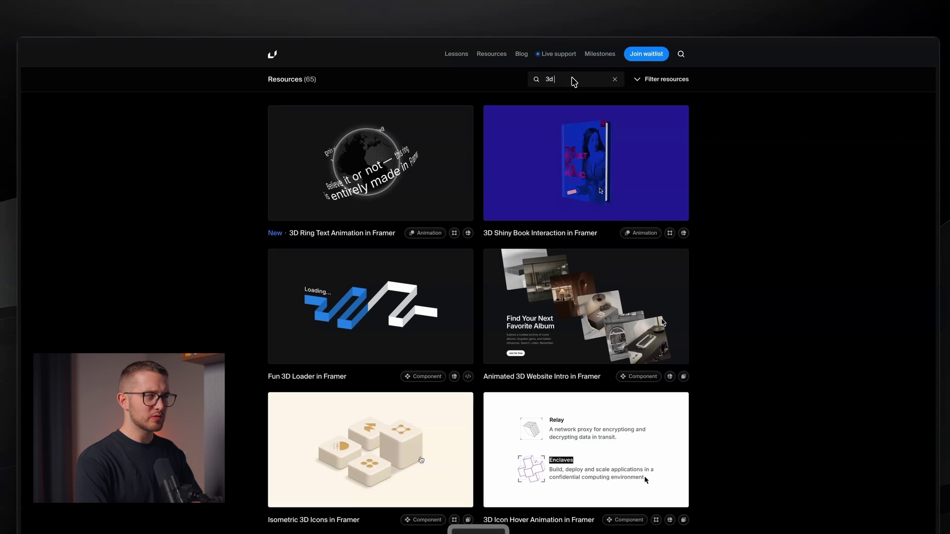
text( look)
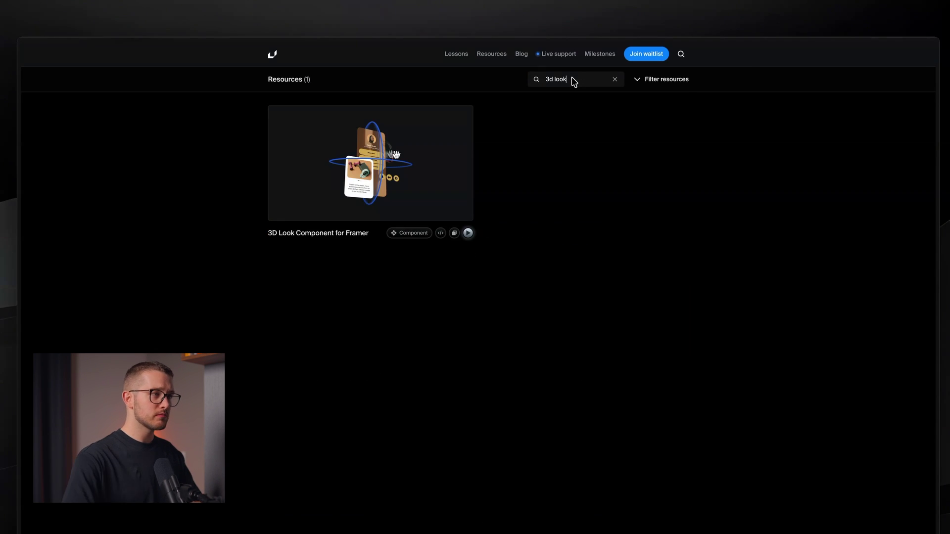
click(411, 164)
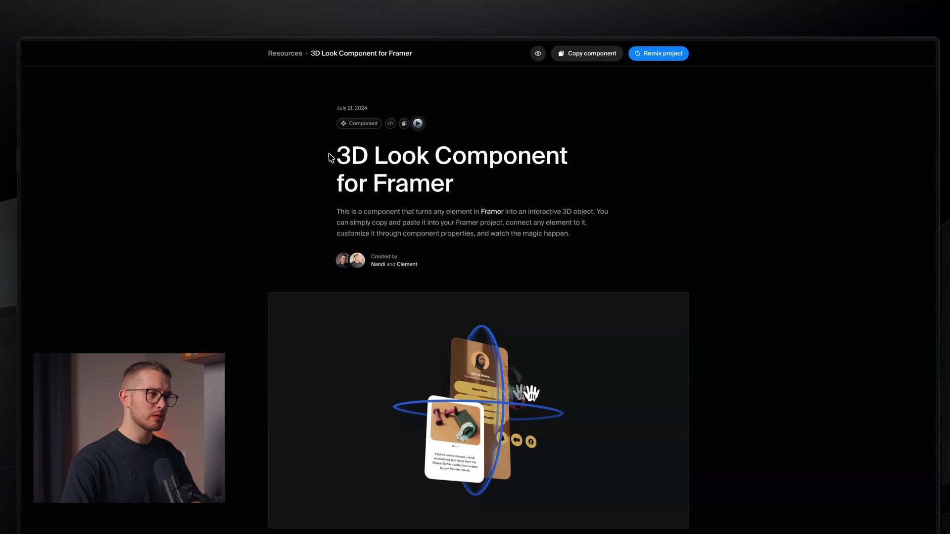
drag(331, 158, 475, 180)
click(477, 181)
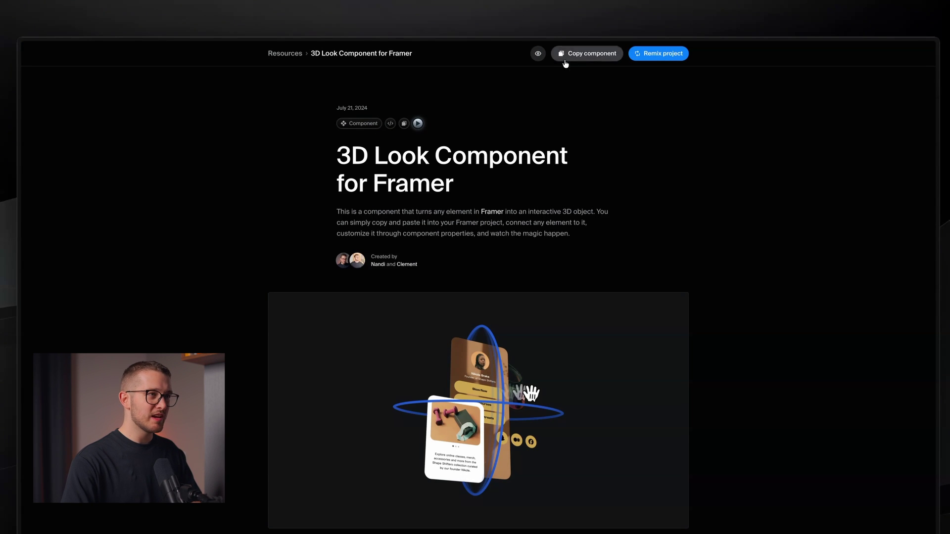
key(super+Tab)
Paste the 3D Look component into Desktop and connect it to 3D Book Holder
click(564, 235)
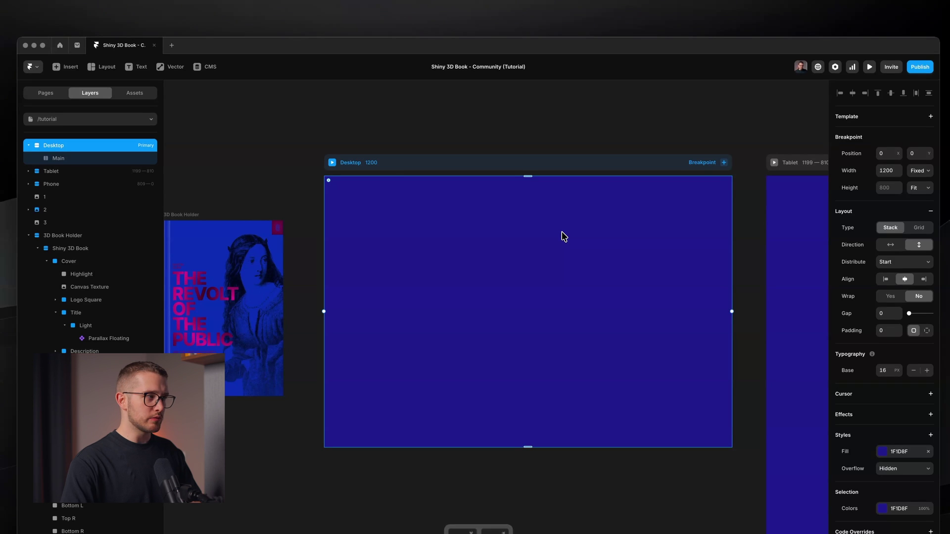
key(super+v)
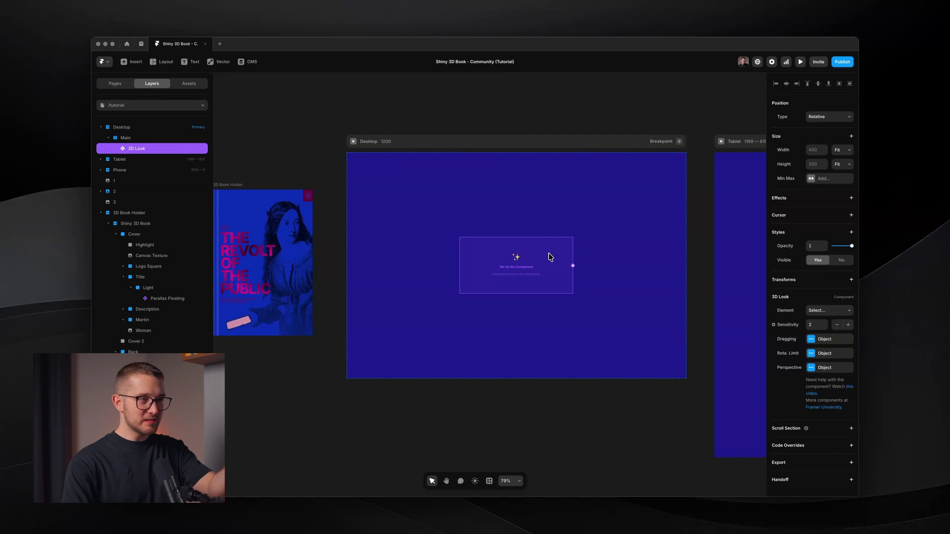
drag(569, 266, 281, 277)
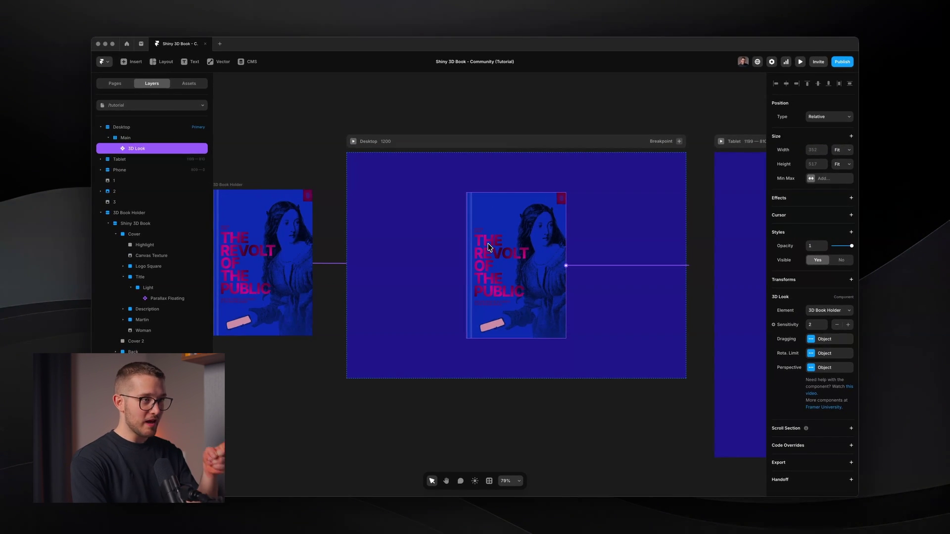
key(super+backslash)
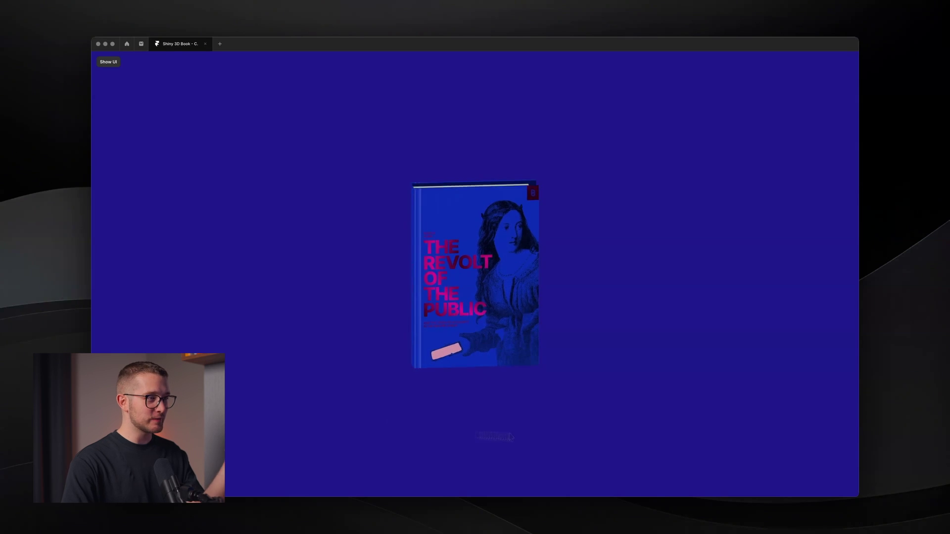
key(Escape)
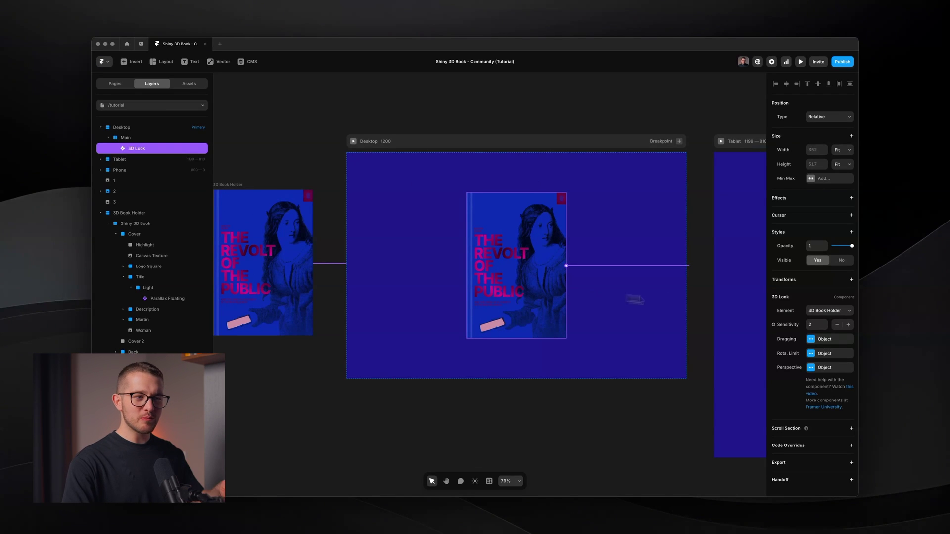
Enable the 3D Look perspective with a value of 500 and preview it
click(824, 368)
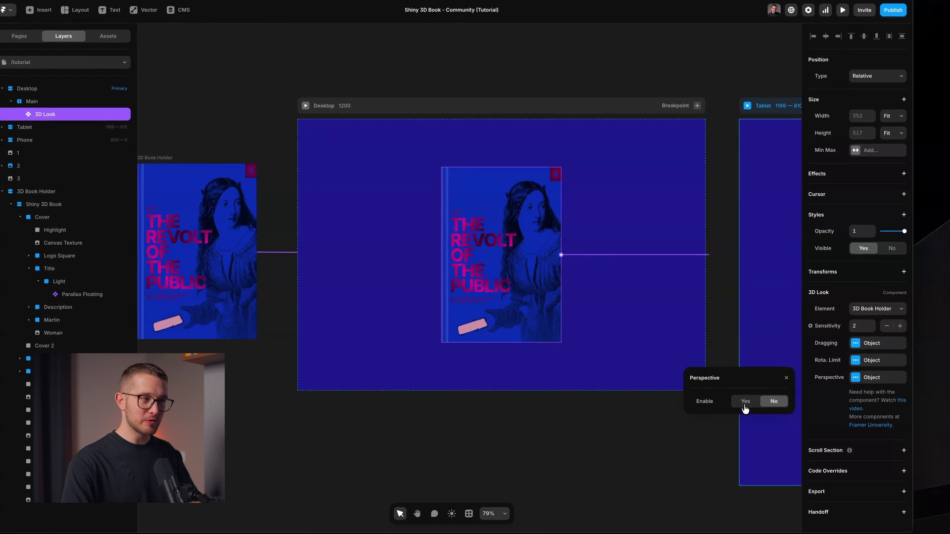
click(718, 391)
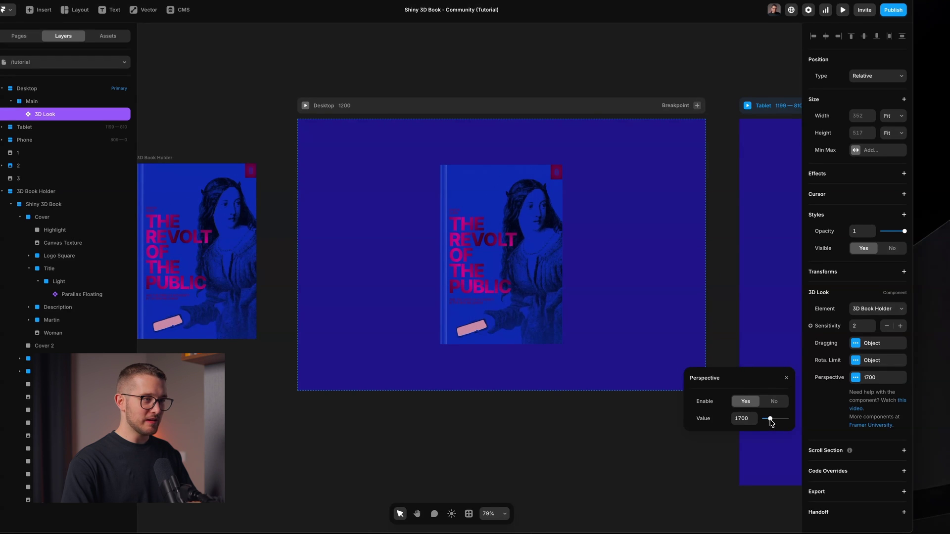
drag(767, 421, 759, 423)
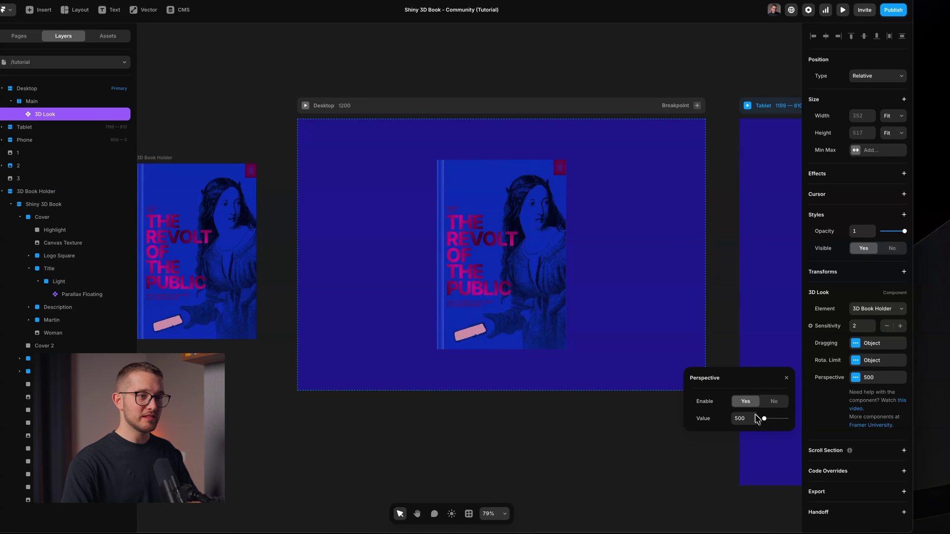
click(786, 380)
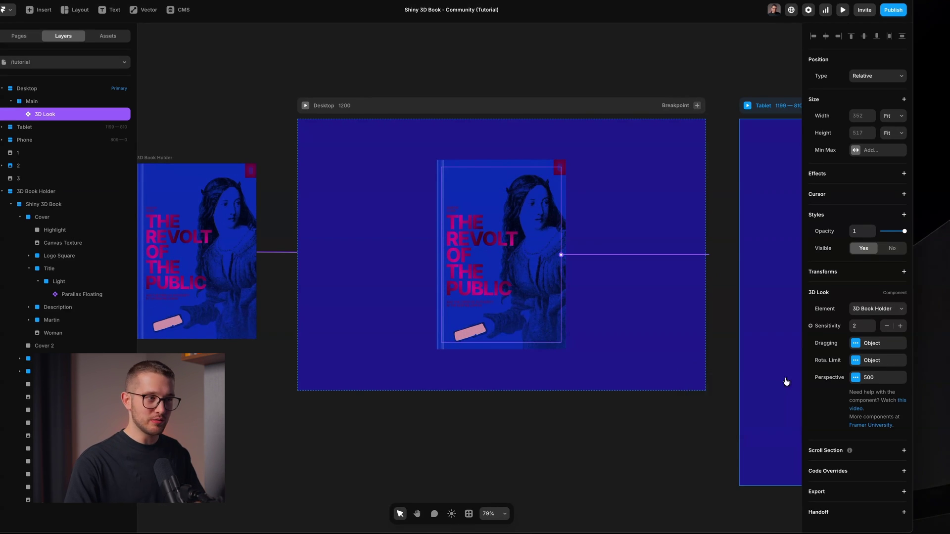
key(super+p)
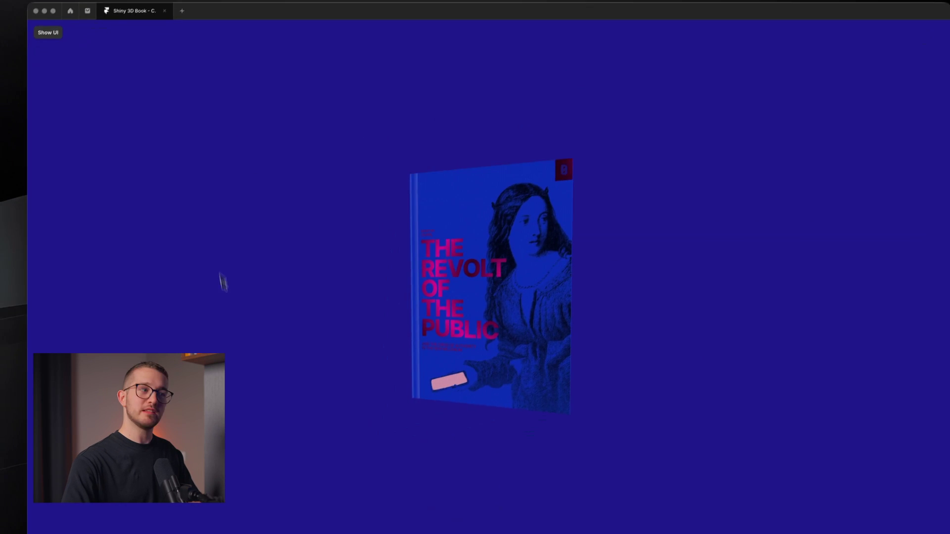
key(Escape)
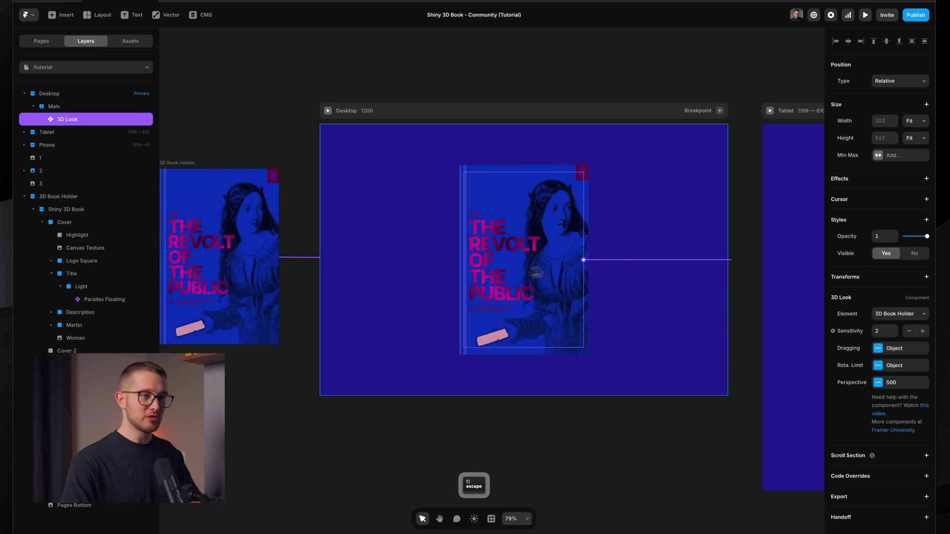
Set the 3D Look sensitivity to 5
click(888, 332)
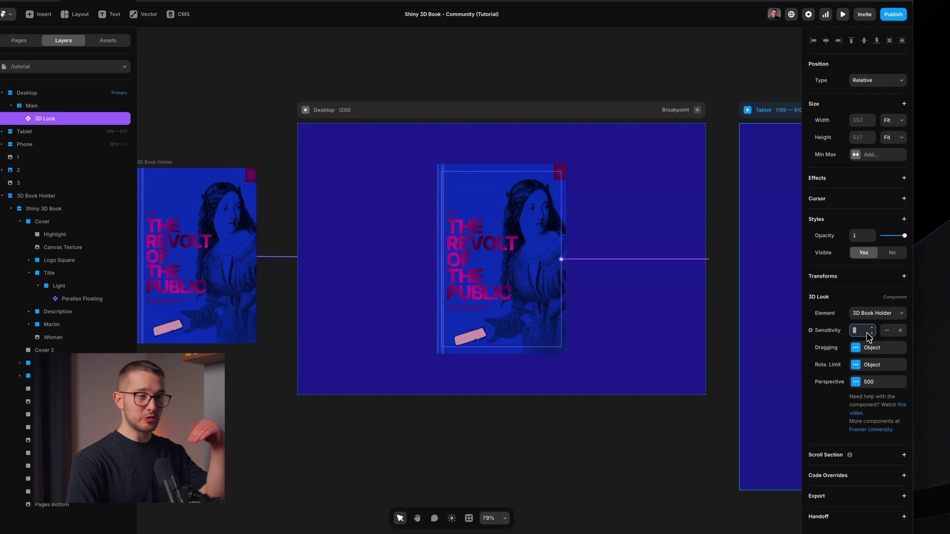
text(5)
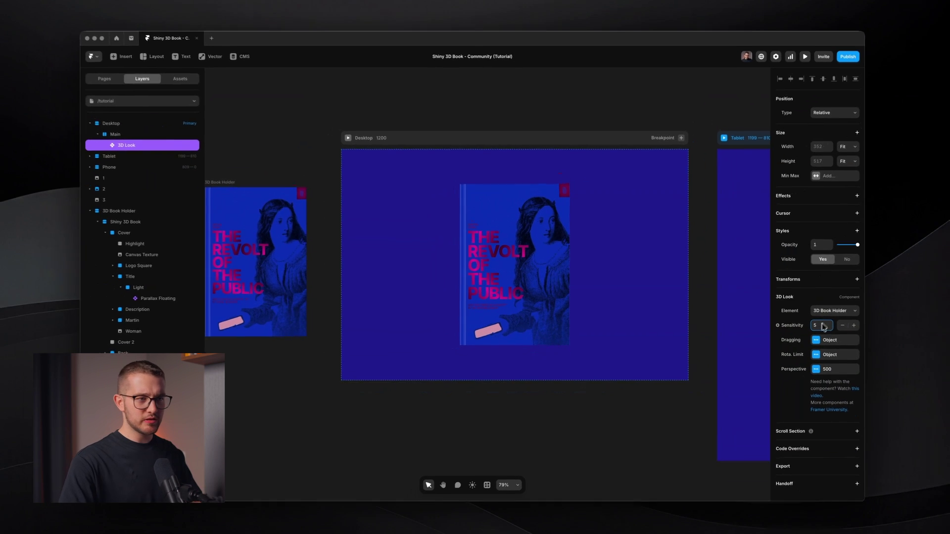
key(Up)
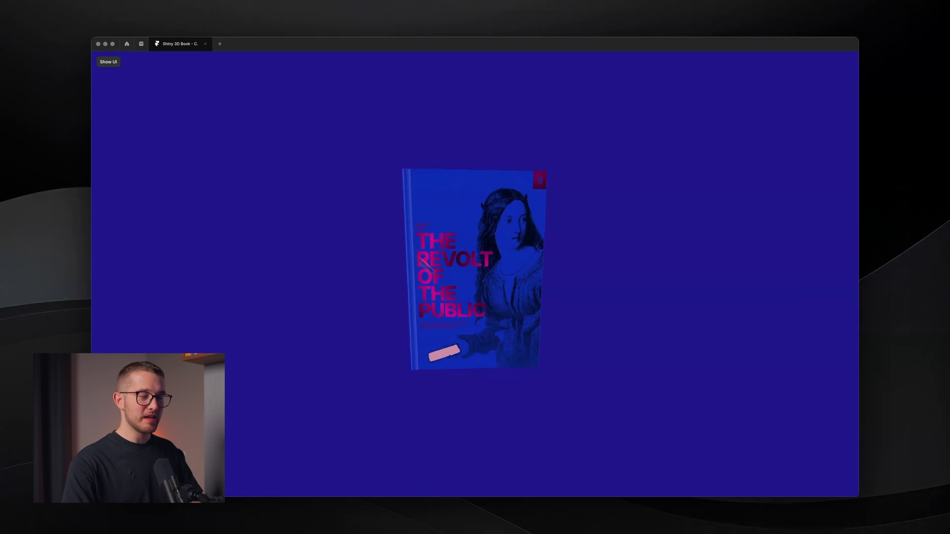
Enable dragging on the 3D Look layer, then preview and spin the book to show its spine
key(Escape)
click(137, 149)
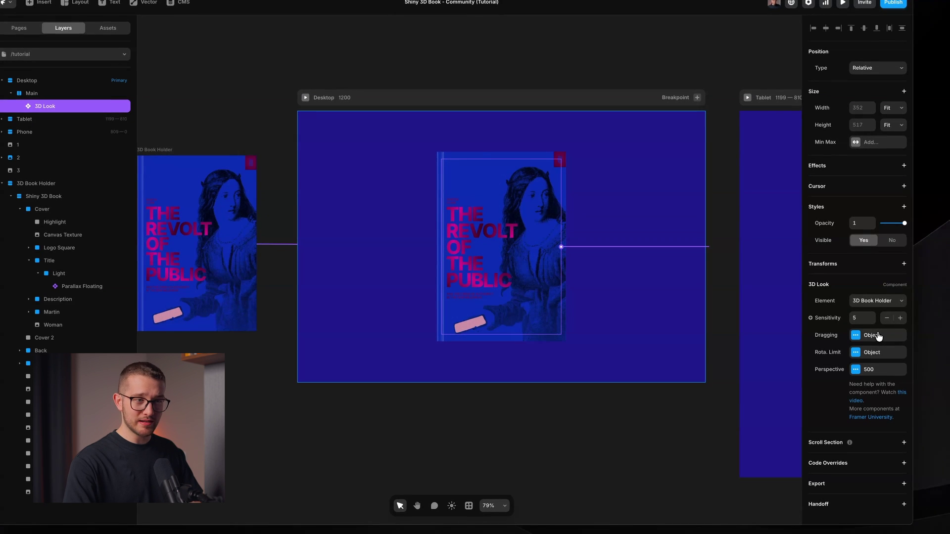
click(879, 337)
click(876, 352)
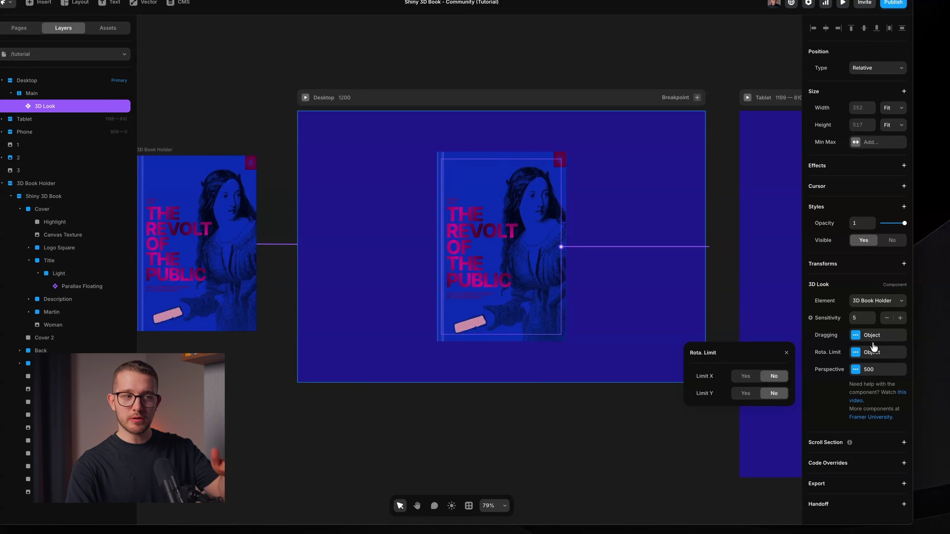
click(872, 336)
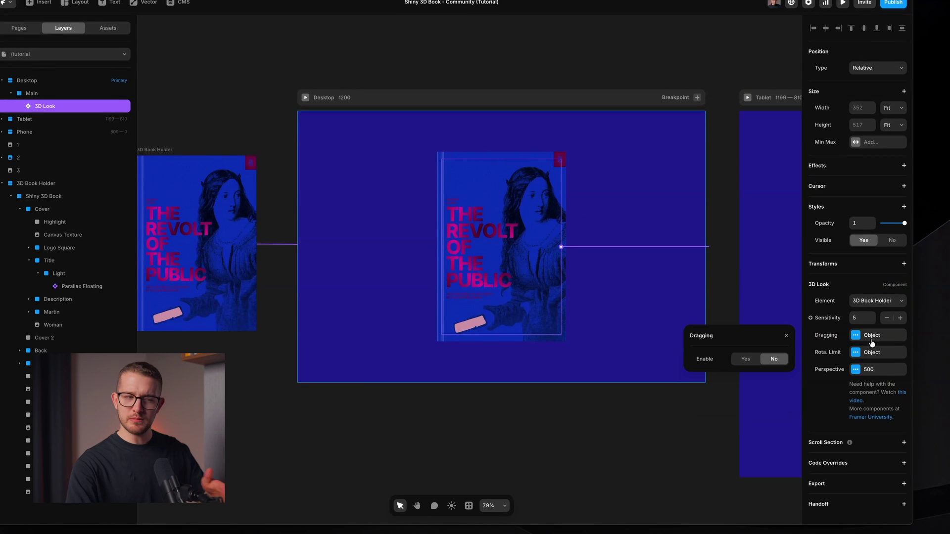
click(747, 359)
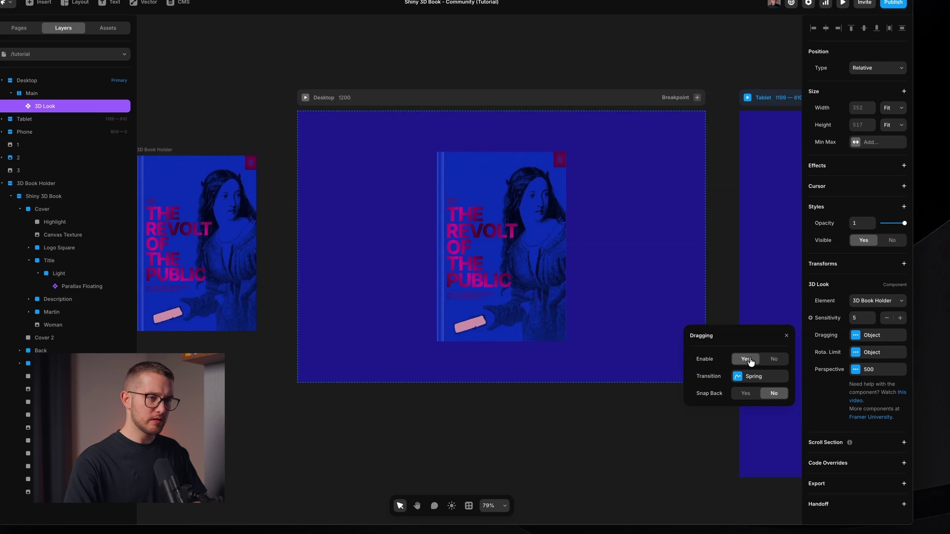
click(787, 336)
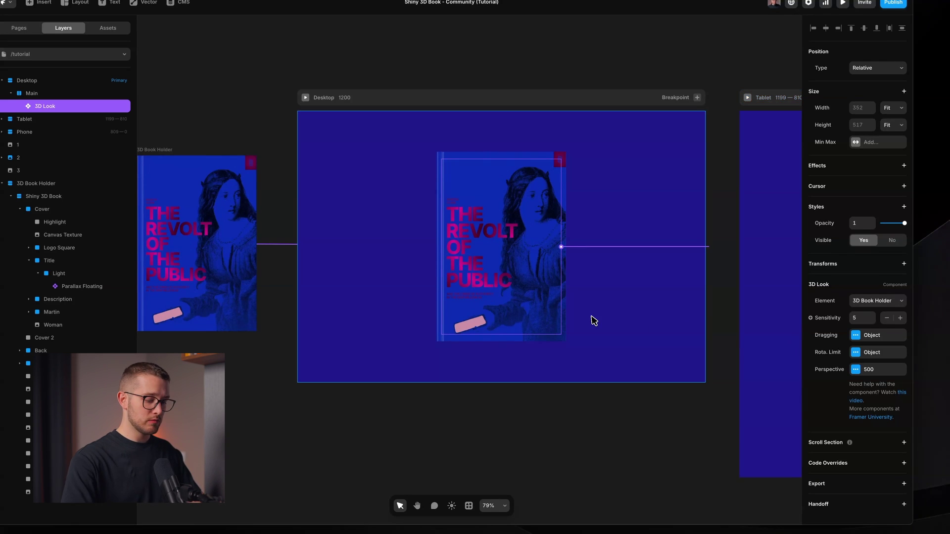
key(super+p)
drag(562, 307, 515, 299)
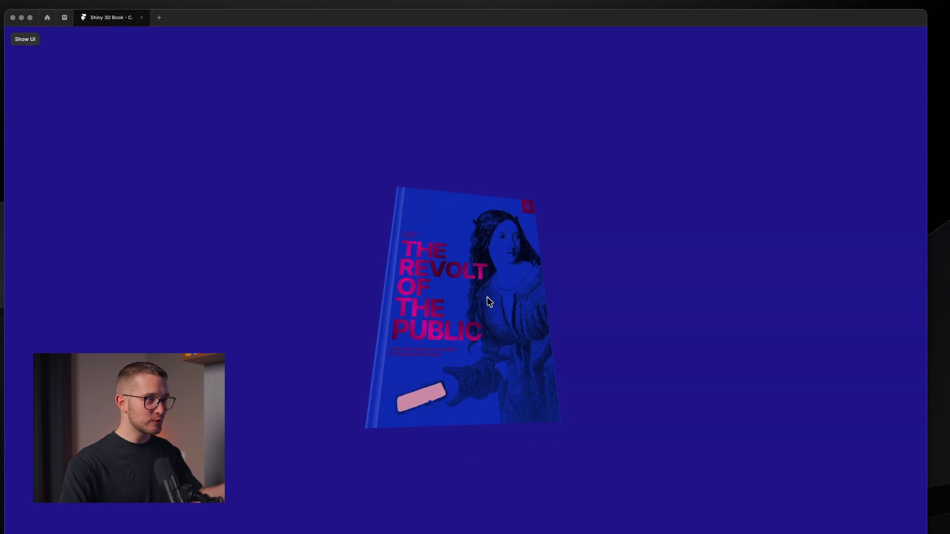
Publish the site and open the live framer.app page at default zoom
key(shift+super+p)
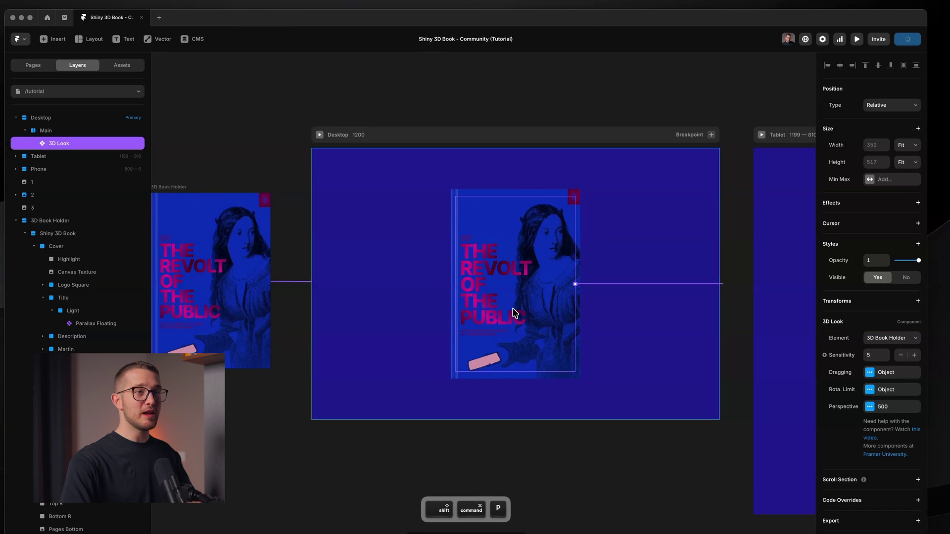
click(907, 39)
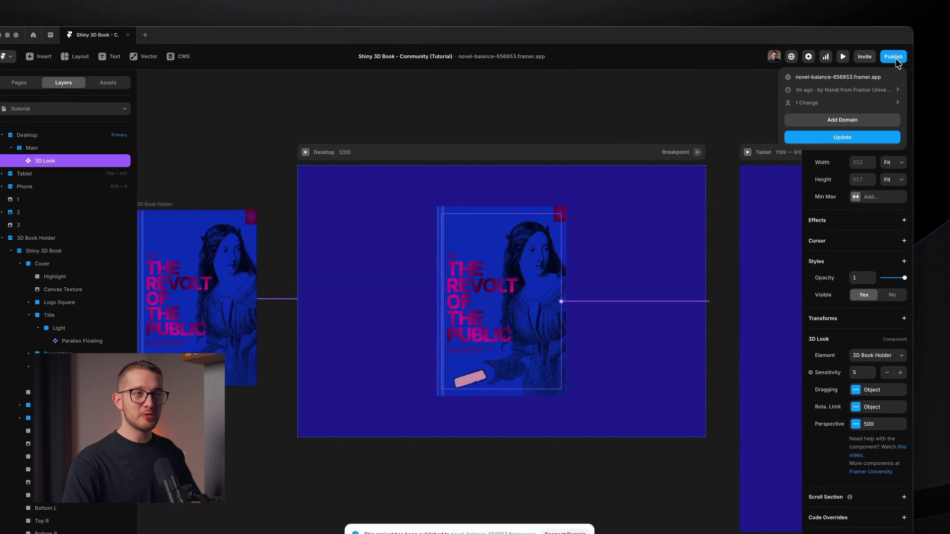
click(857, 79)
key(super+0)
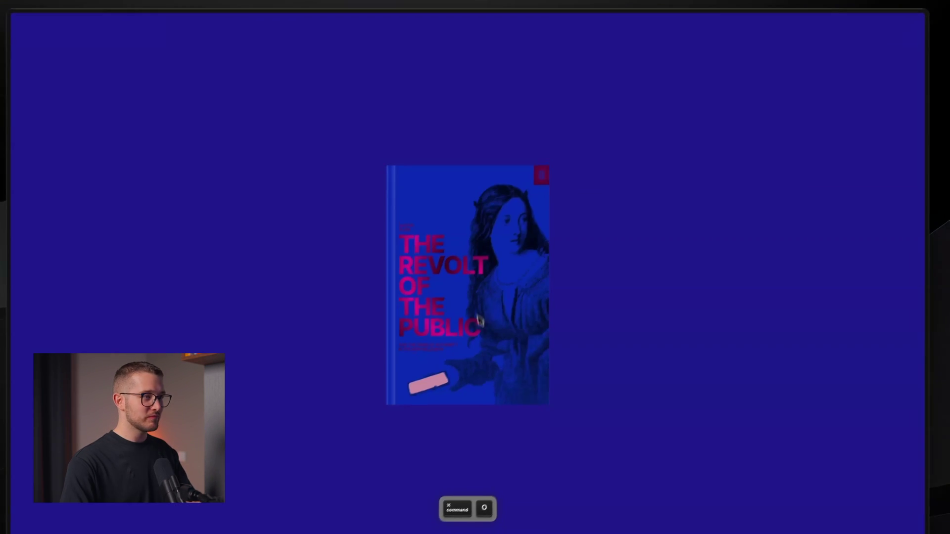